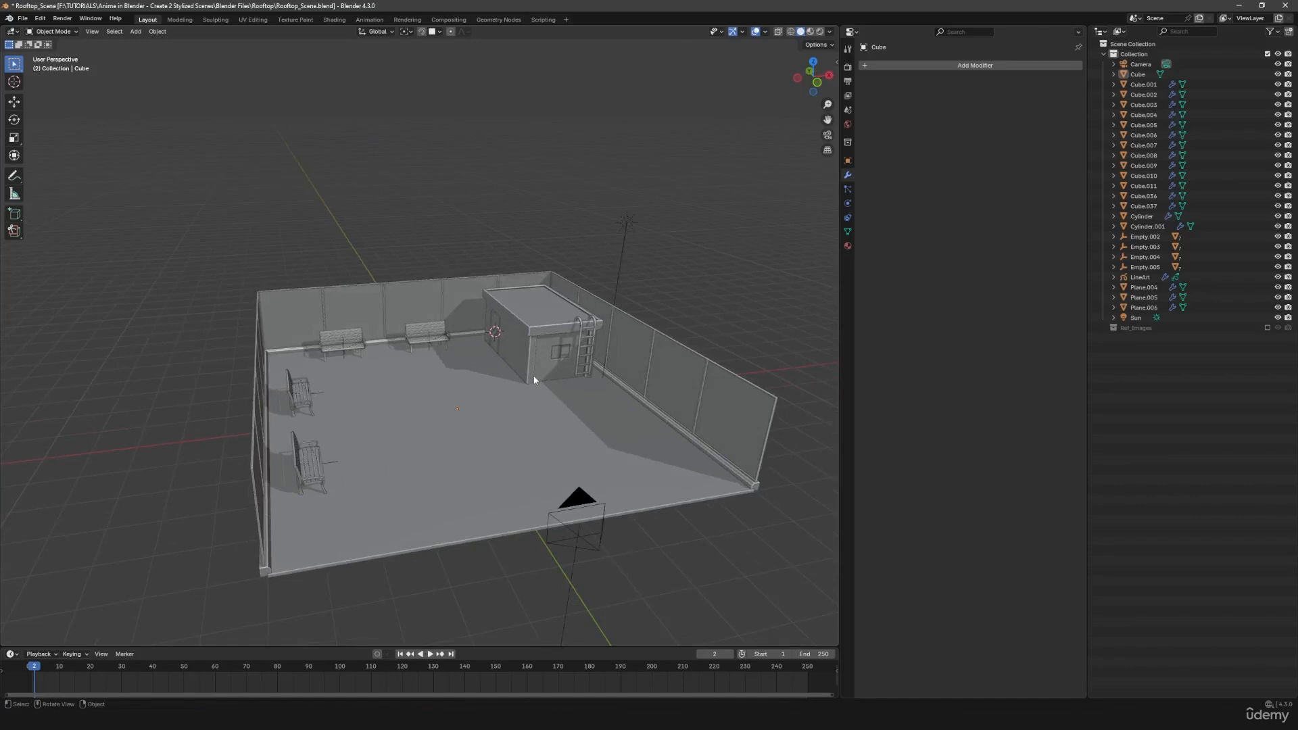
- View the rooftop scene through the camera in rendered shading and render a still of the current four-bench layout
key(KP_0)
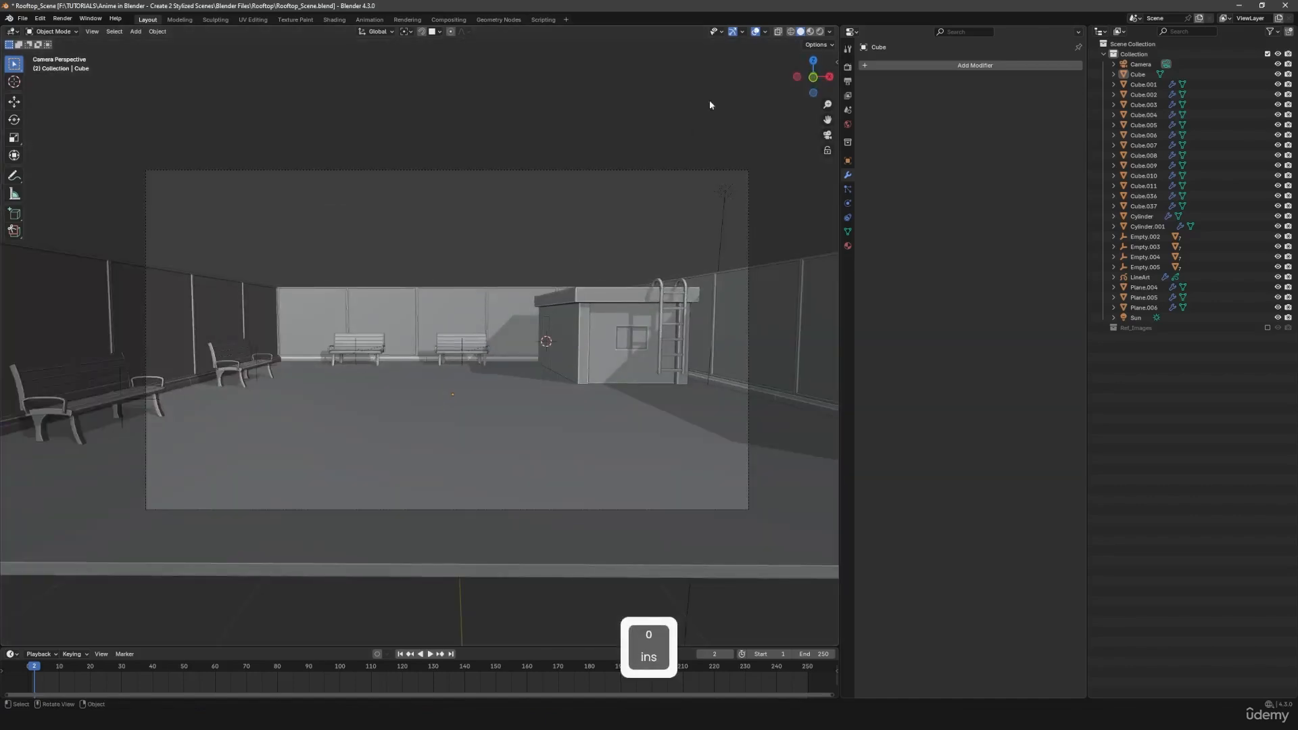
click(820, 31)
scroll(574, 316, down, 3)
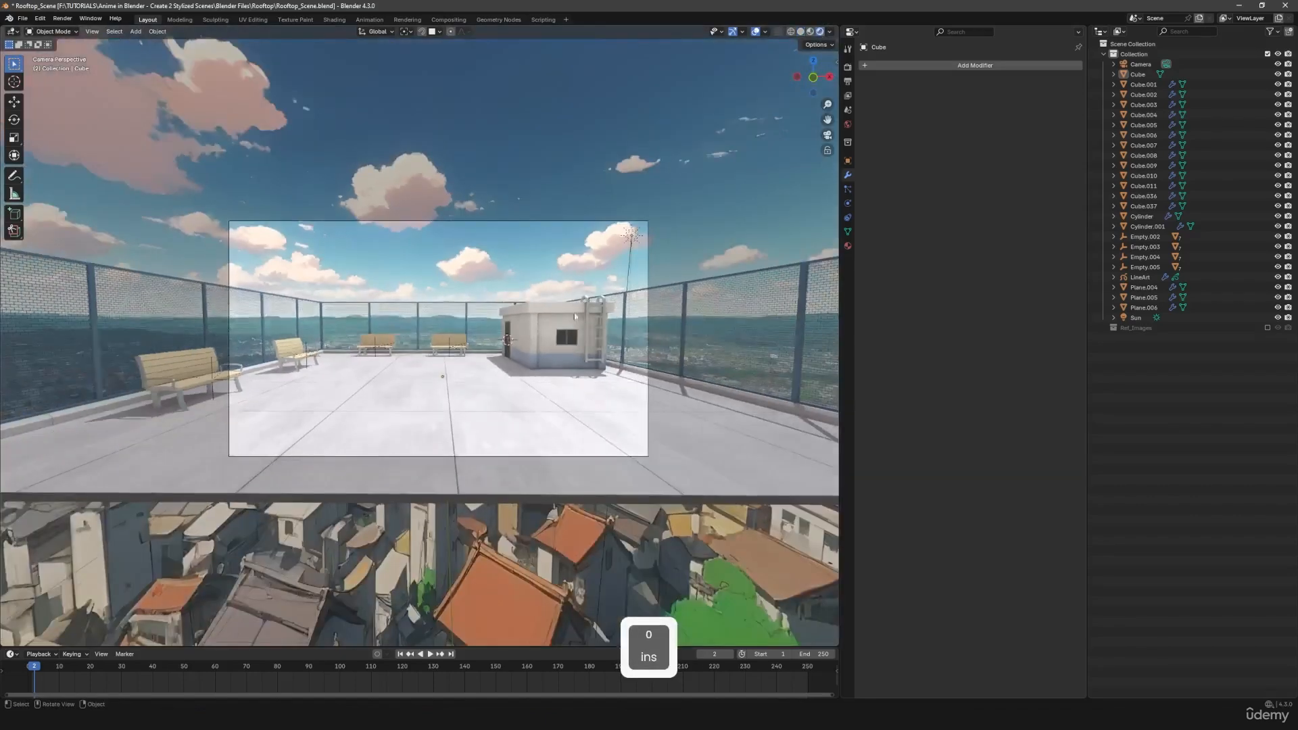
key(F12)
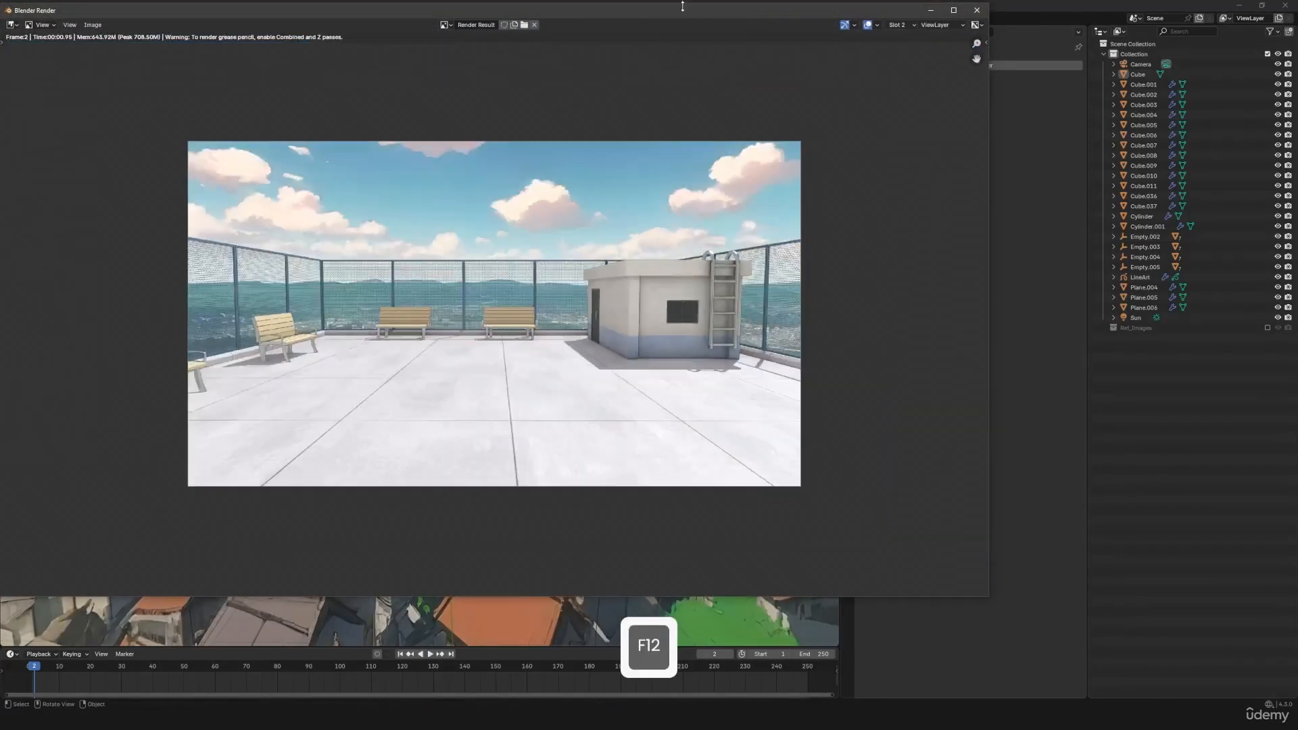
drag(682, 6, 731, 43)
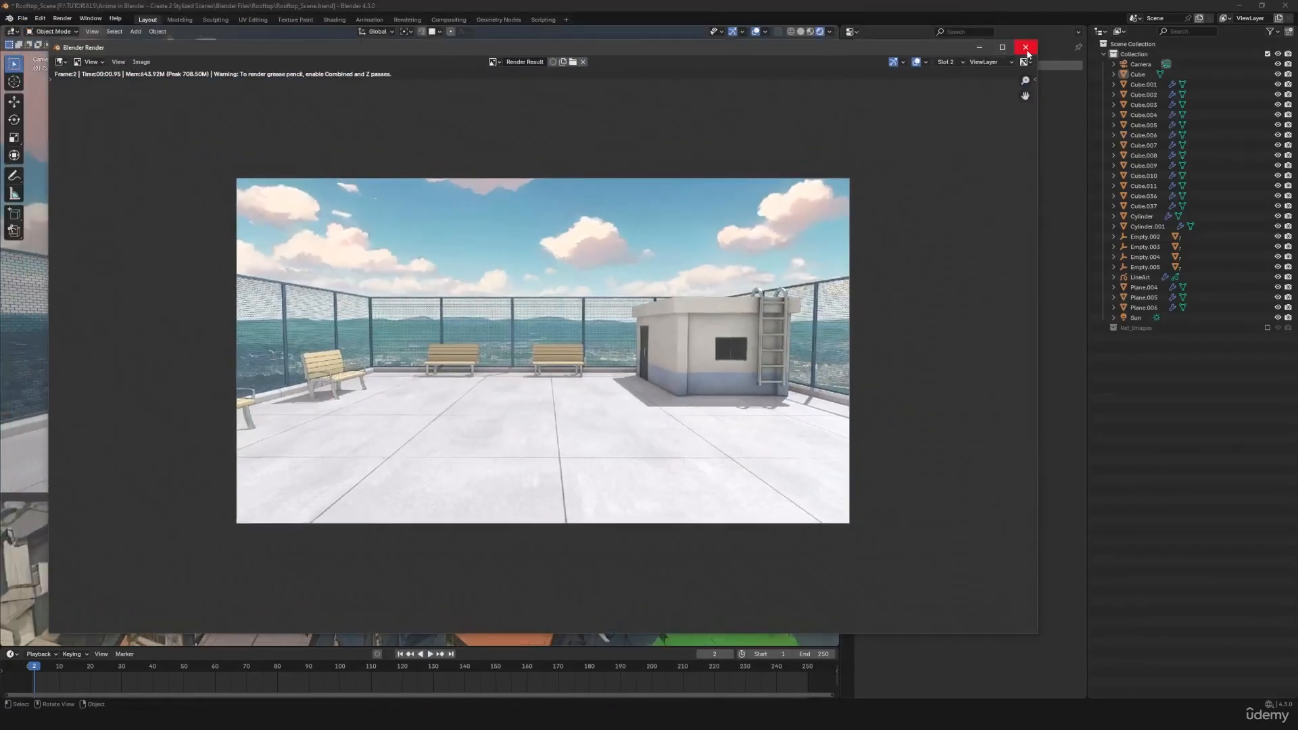
click(1026, 48)
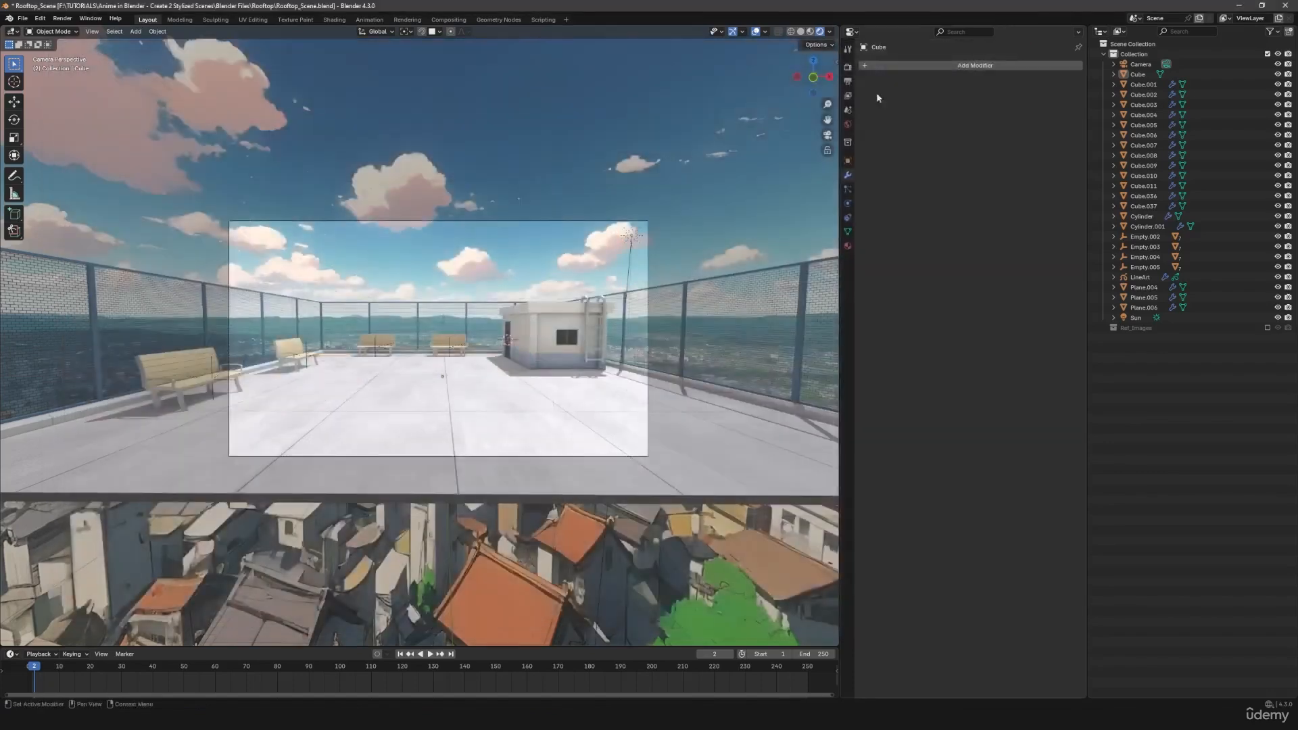
- Return to solid shading and move the left-wall bench nearest the camera about -6.58 m along Y, off the rooftop
click(800, 32)
mouse_move(487, 269)
middle_down()
mouse_move(419, 351)
mouse_move(622, 345)
middle_up()
scroll(412, 351, up, 3)
middle_drag(621, 344, 520, 361)
shift+middle_drag(520, 362, 662, 334)
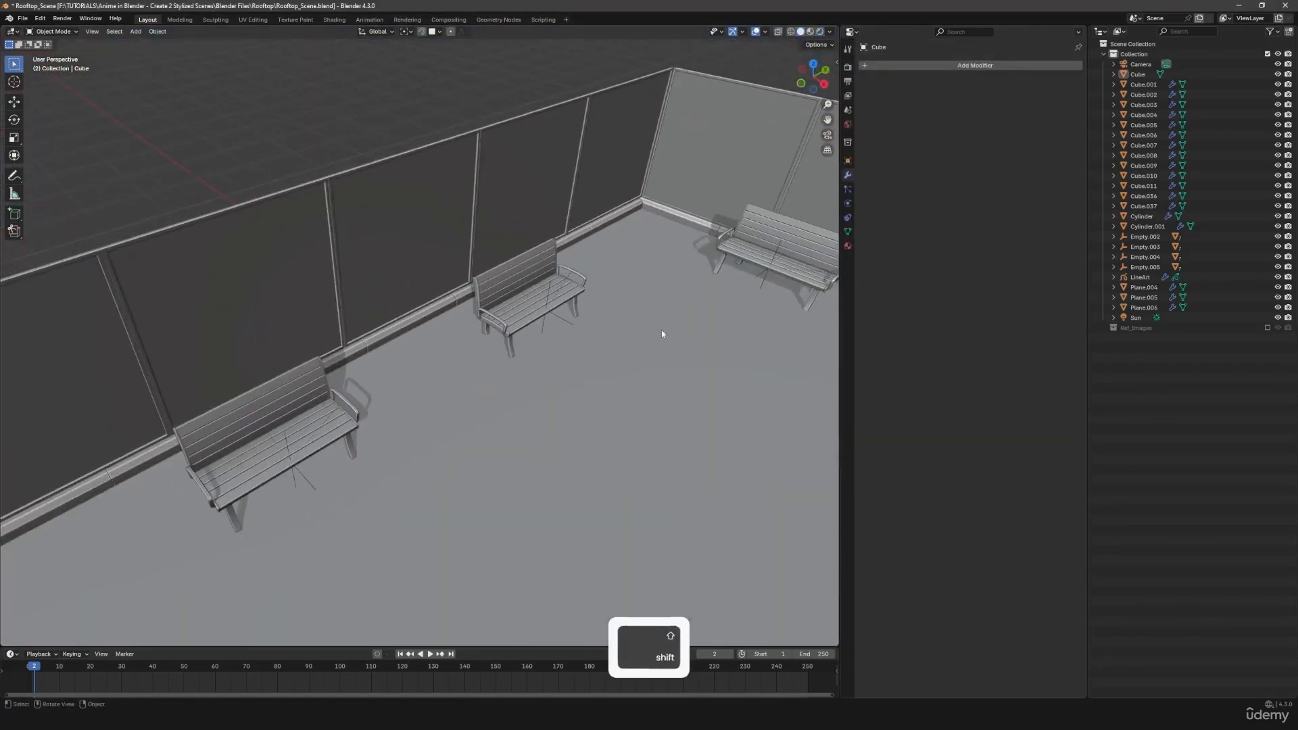
click(286, 440)
scroll(287, 441, down, 6)
middle_drag(436, 376, 453, 442)
key(g)
key(y)
click(143, 427)
- Delete the back-wall bench nearest the small rooftop building
scroll(452, 442, up, 3)
middle_drag(504, 250, 483, 334)
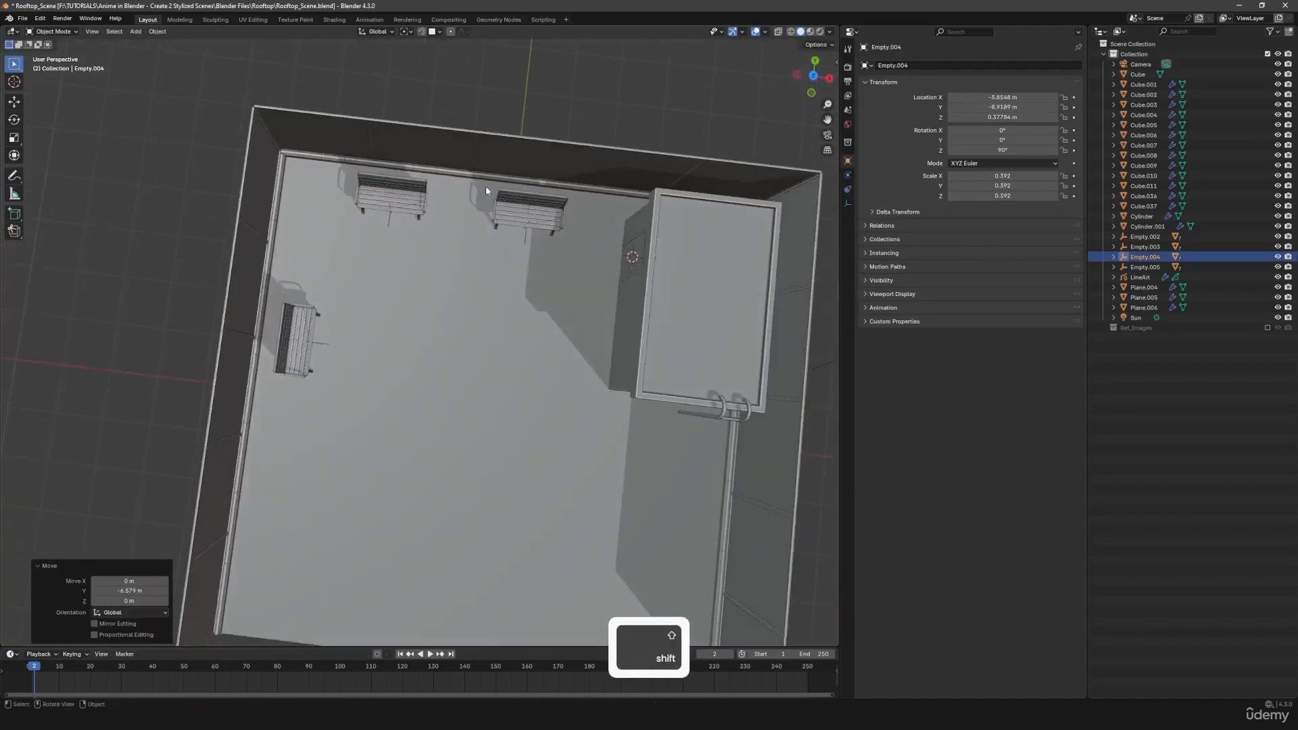
shift+drag(485, 186, 570, 238)
ctrl+drag(602, 143, 662, 258)
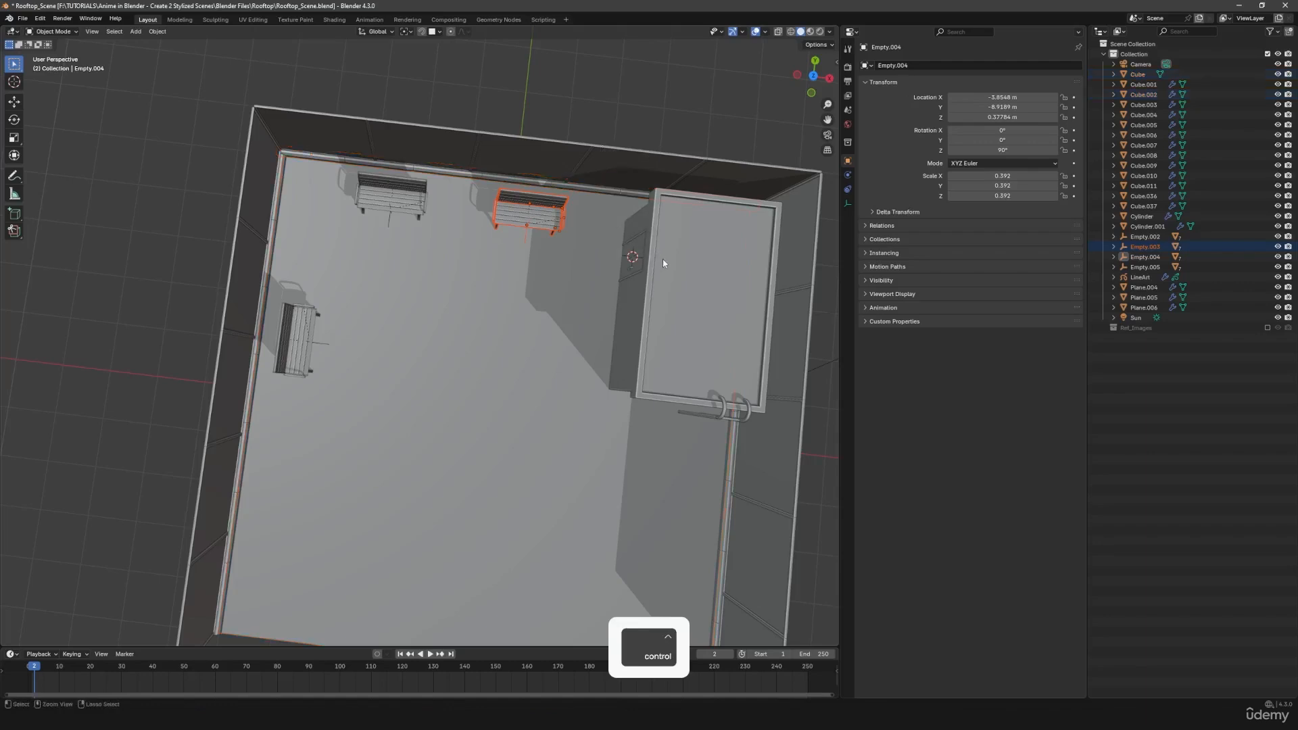
middle_drag(662, 259, 505, 278)
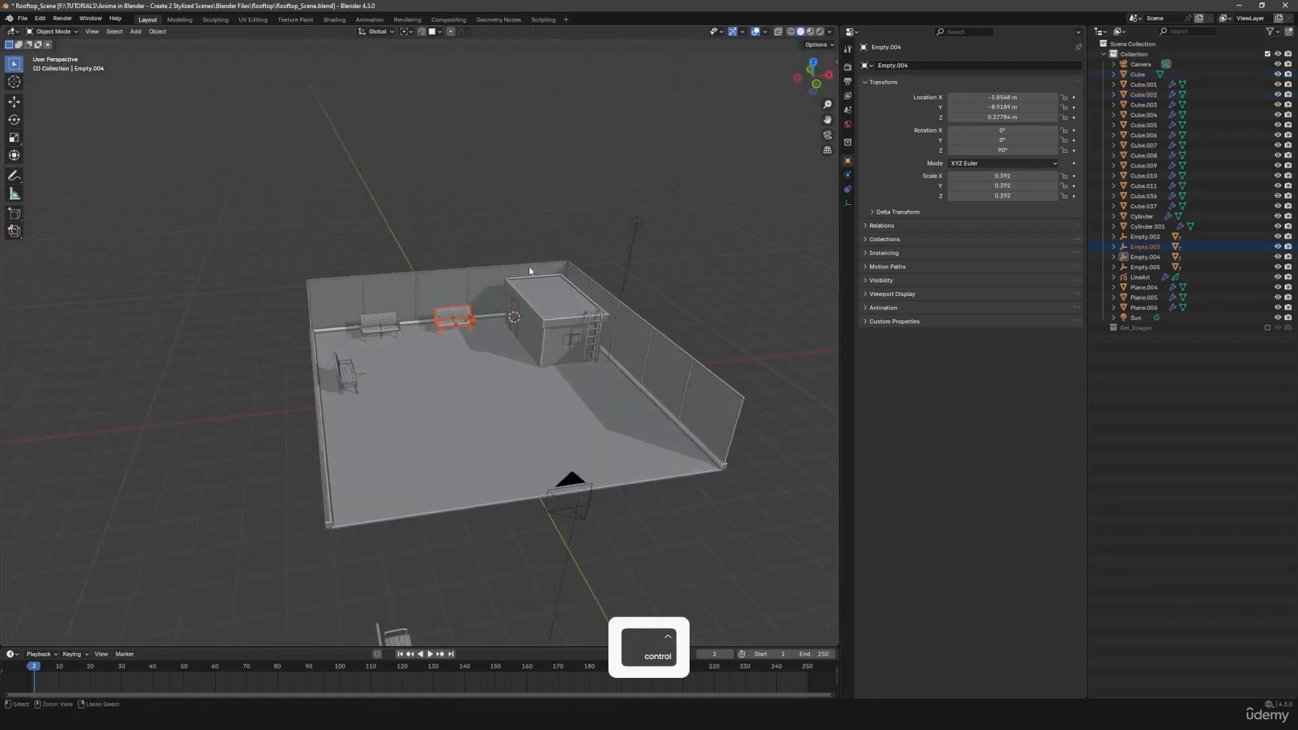
scroll(432, 394, up, 4)
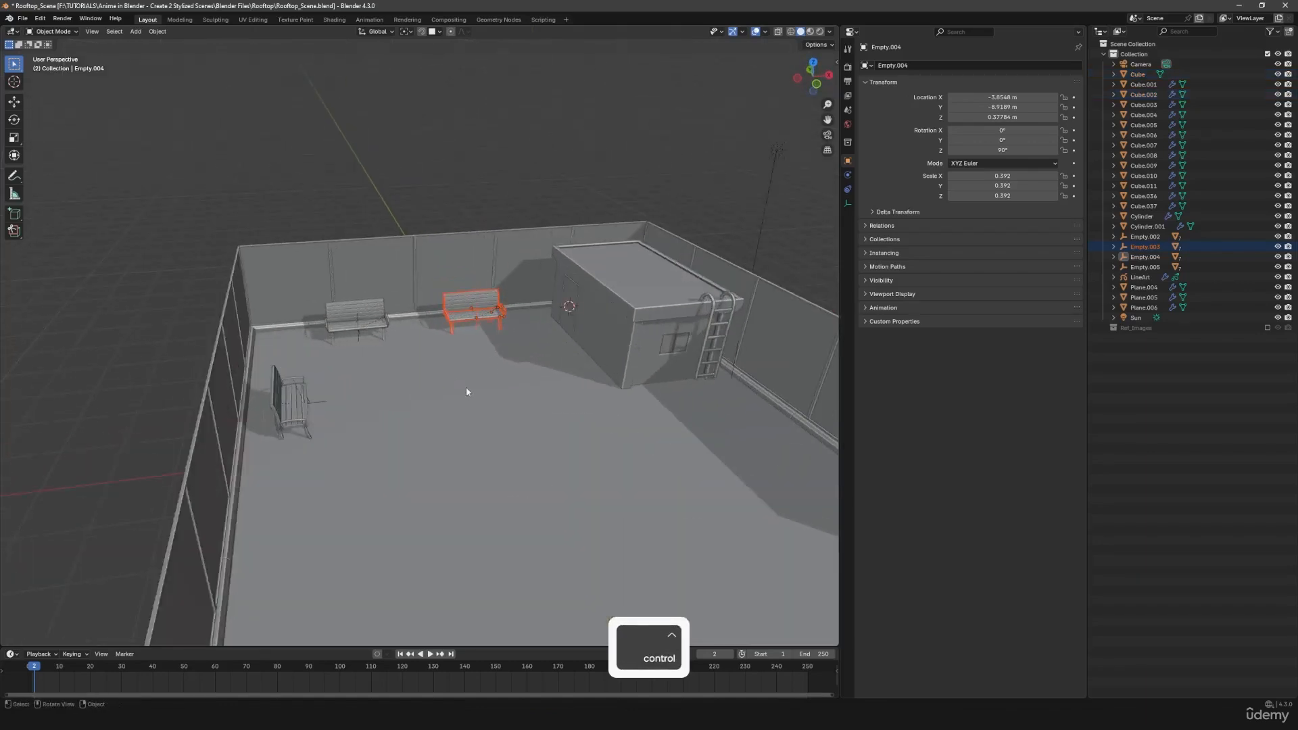
key(g)
right_click(461, 352)
key(Delete)
- Delete the bench standing outside the rooftop beside the camera
middle_drag(465, 355, 554, 427)
click(177, 350)
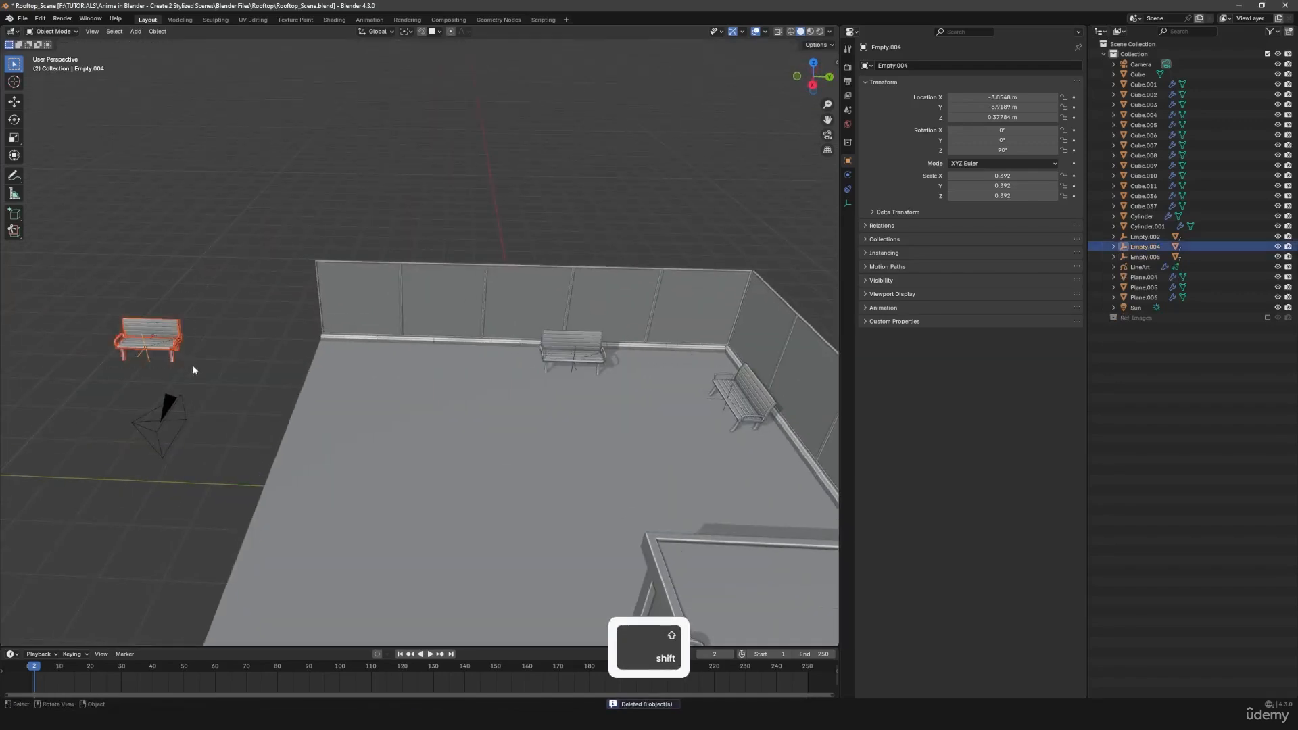
key(Delete)
middle_drag(296, 385, 550, 404)
- In camera view, move the remaining back-wall bench about 1.3 m along X toward the rooftop building
key(KP_0)
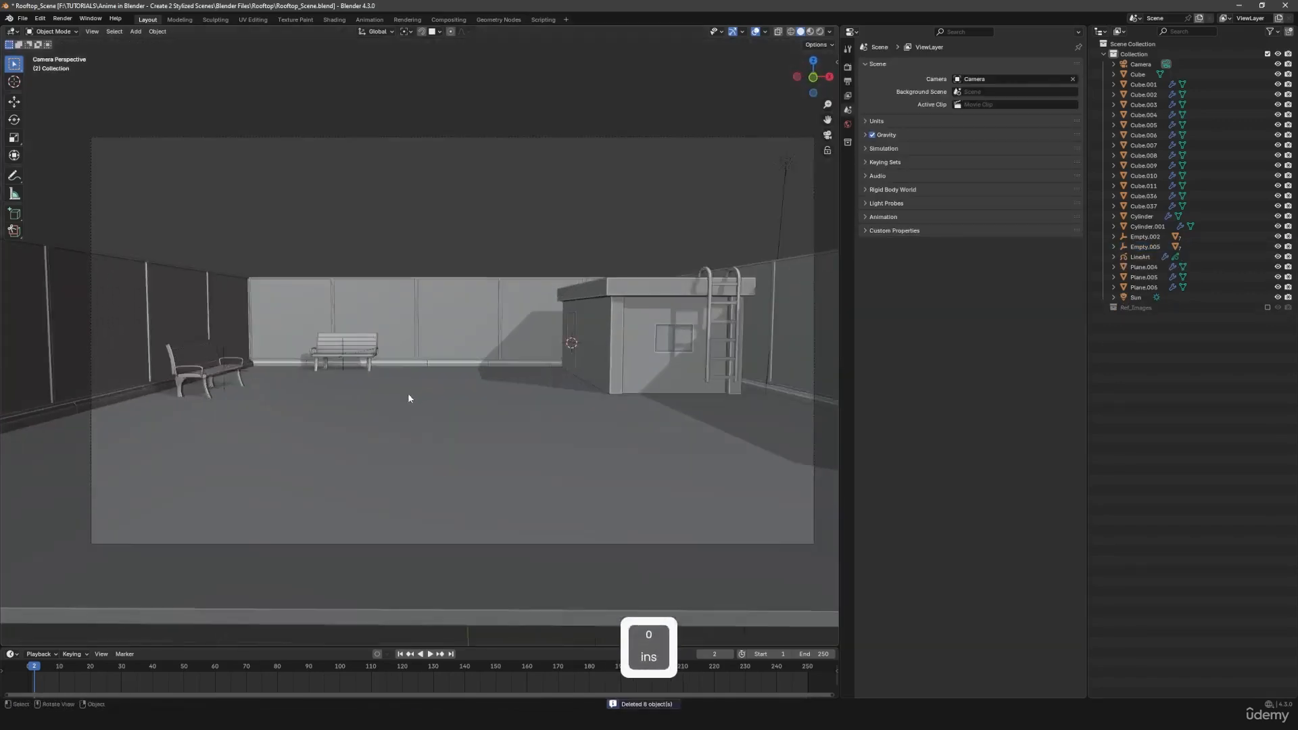
scroll(409, 398, up, 3)
shift+middle_drag(384, 372, 497, 376)
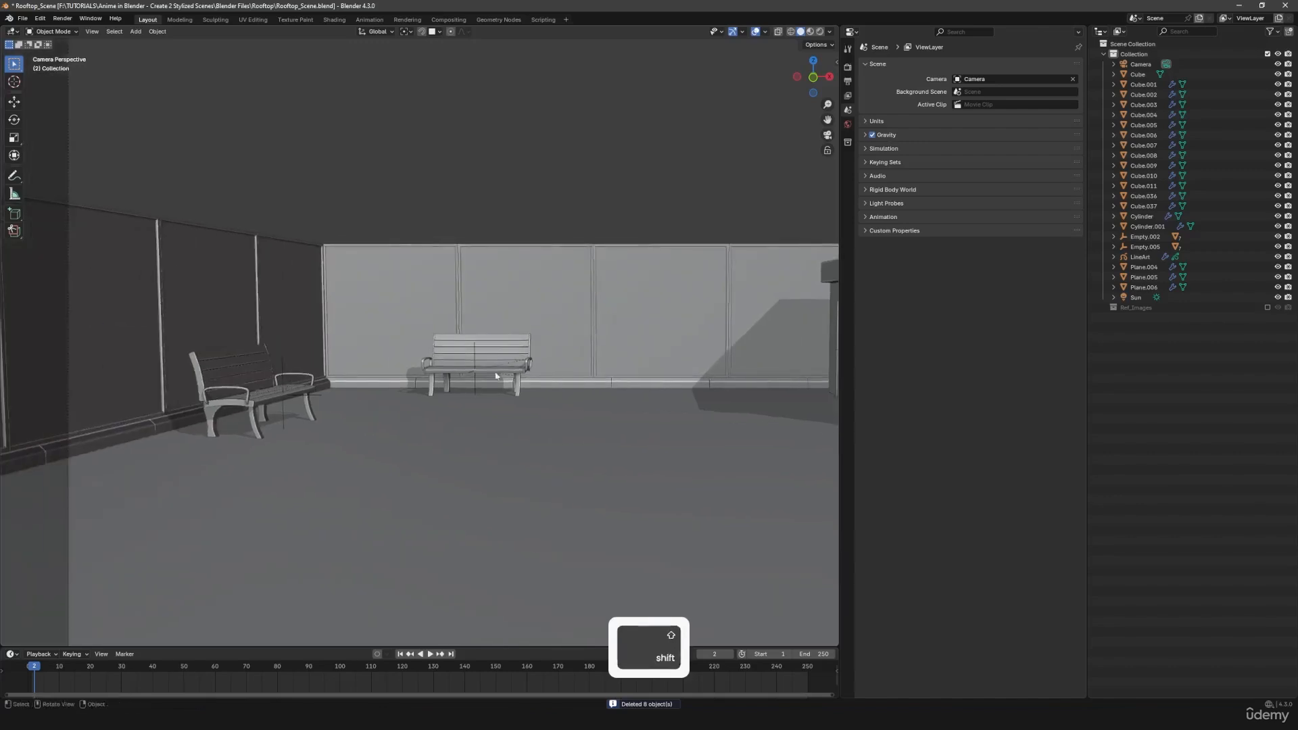
click(474, 355)
key(g)
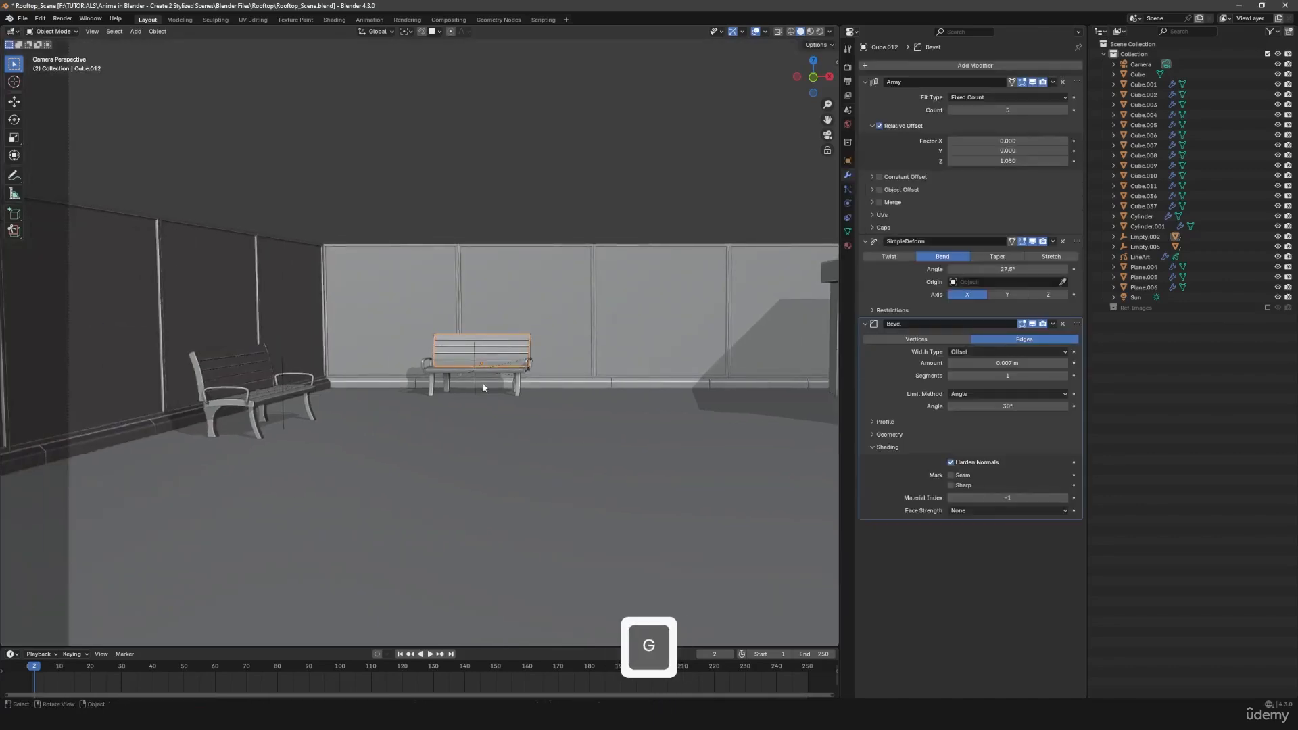
click(473, 379)
key(g)
key(x)
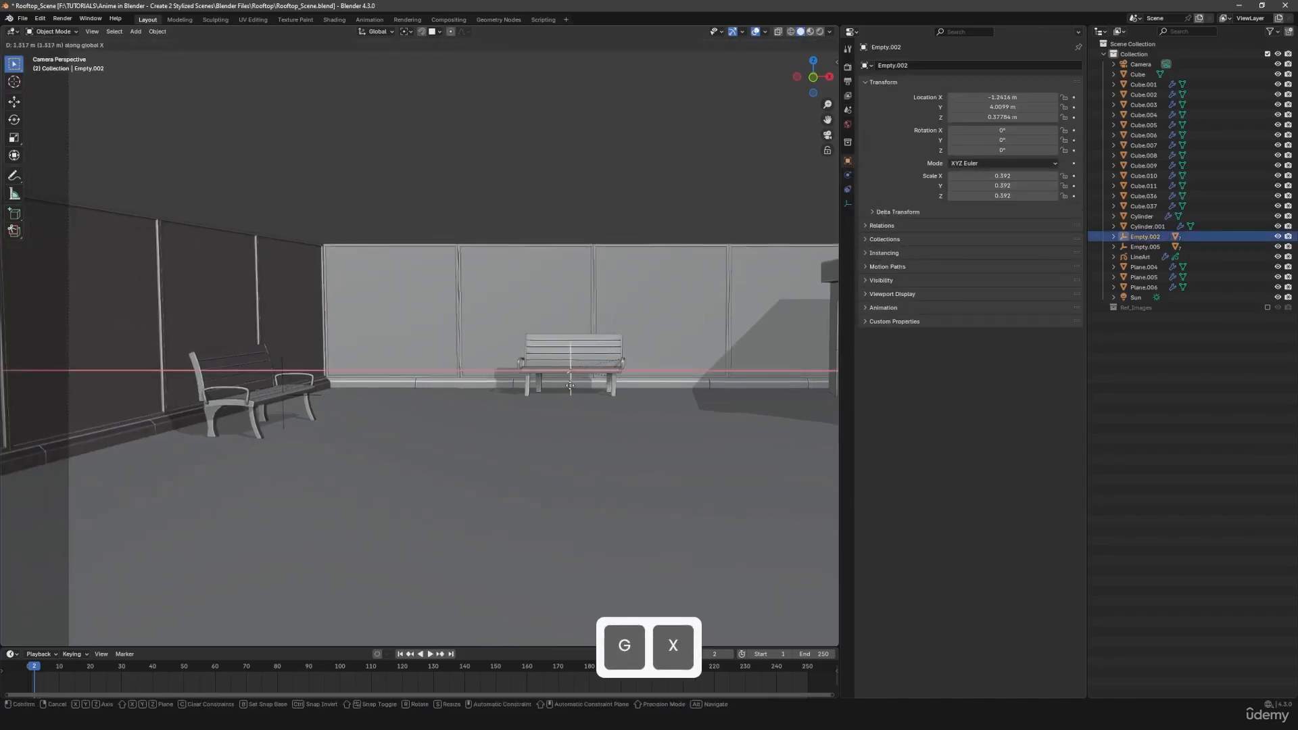
click(563, 385)
- Move the left-wall bench's parent empty about -1 m along Y, toward the camera
click(312, 381)
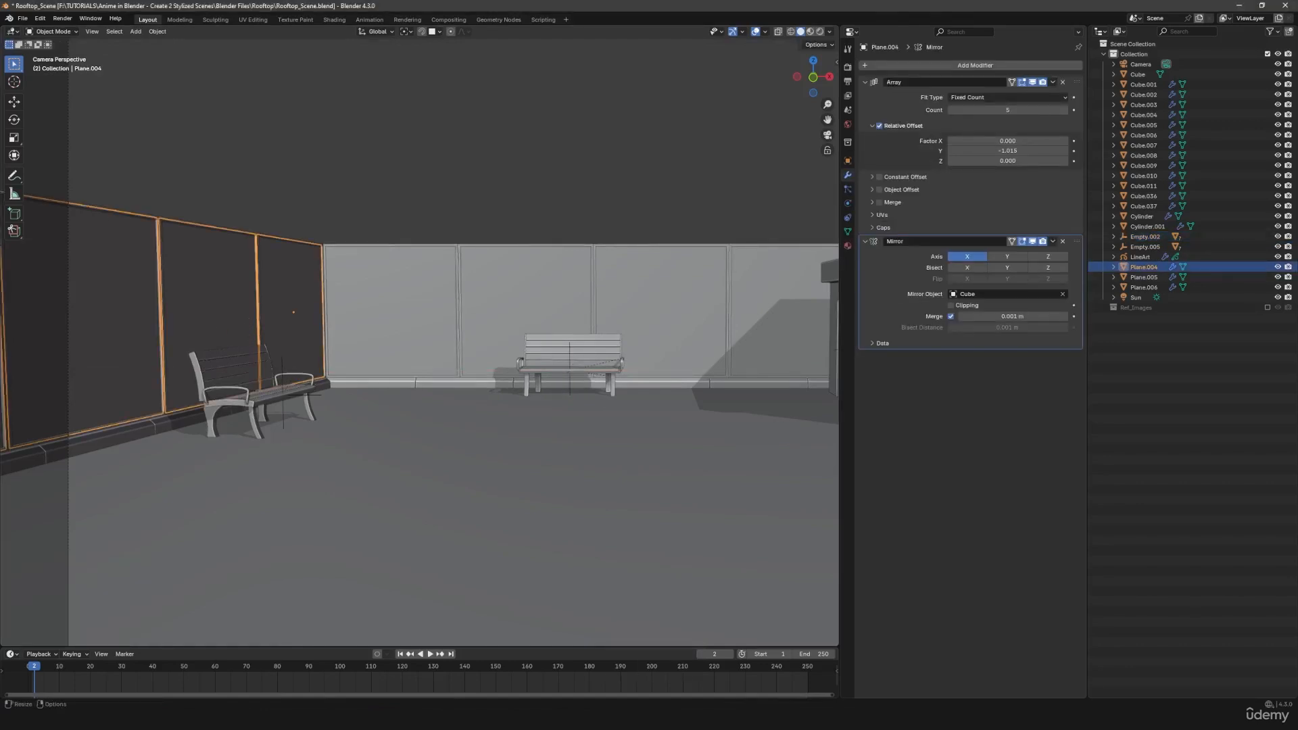
key(shift)
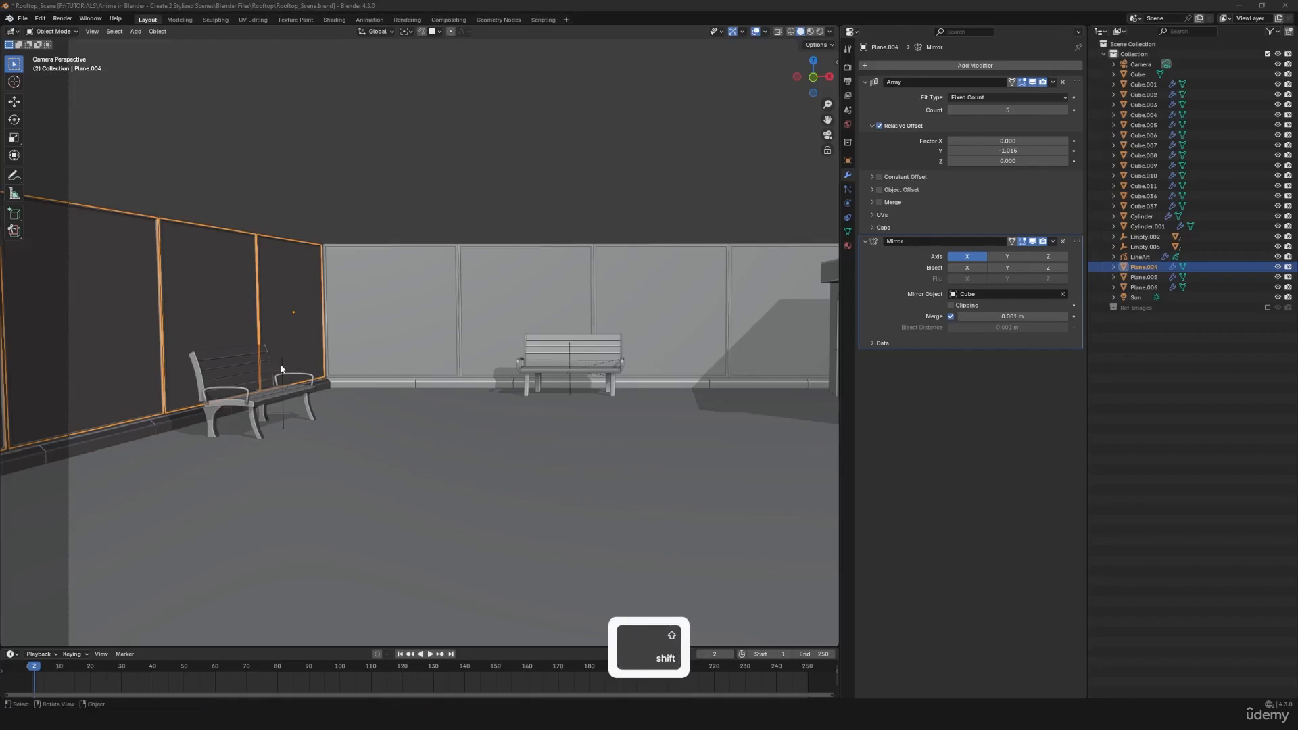
click(289, 408)
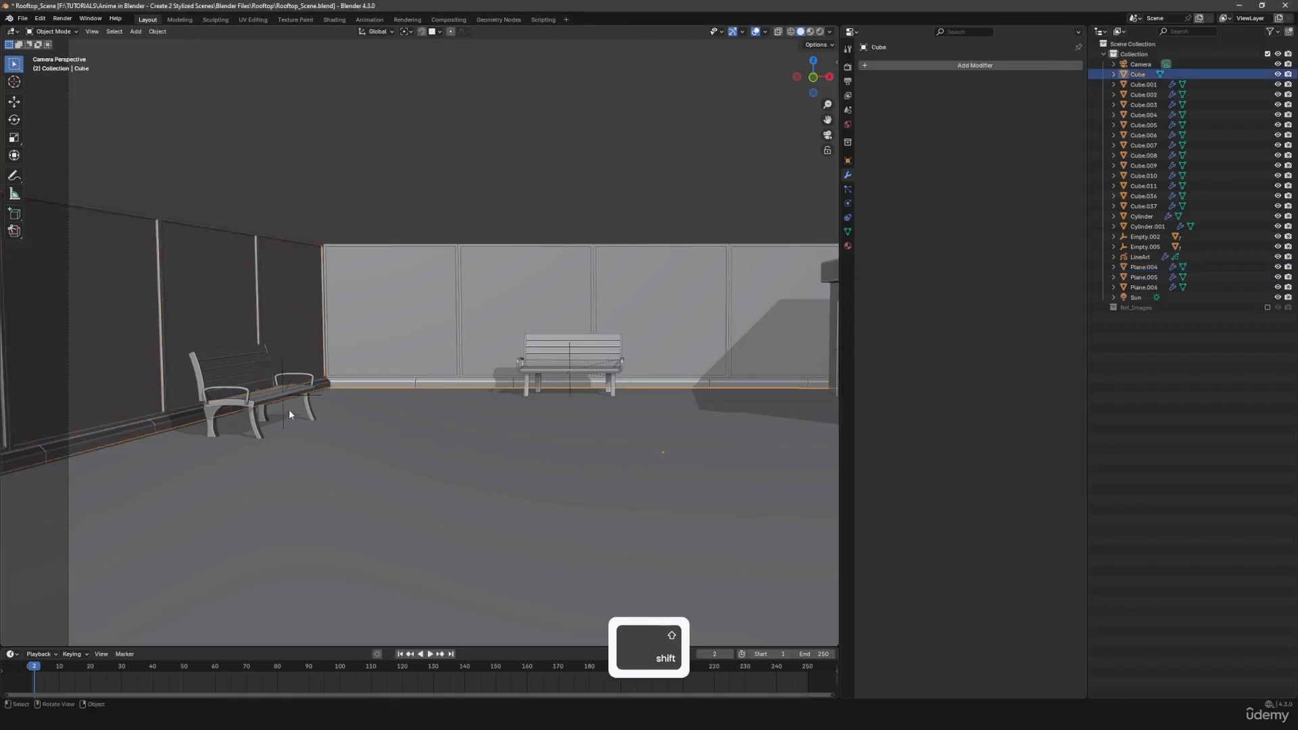
key(g)
key(x)
key(y)
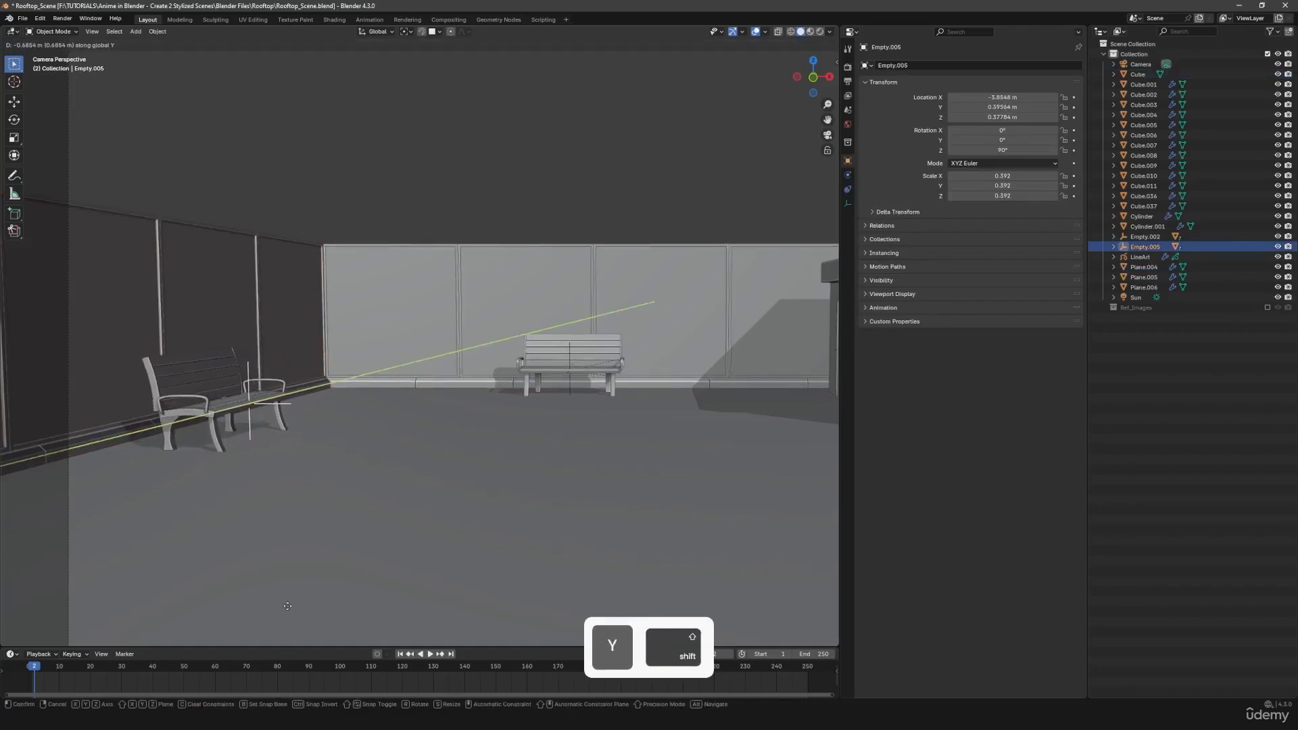
click(324, 509)
scroll(403, 473, down, 3)
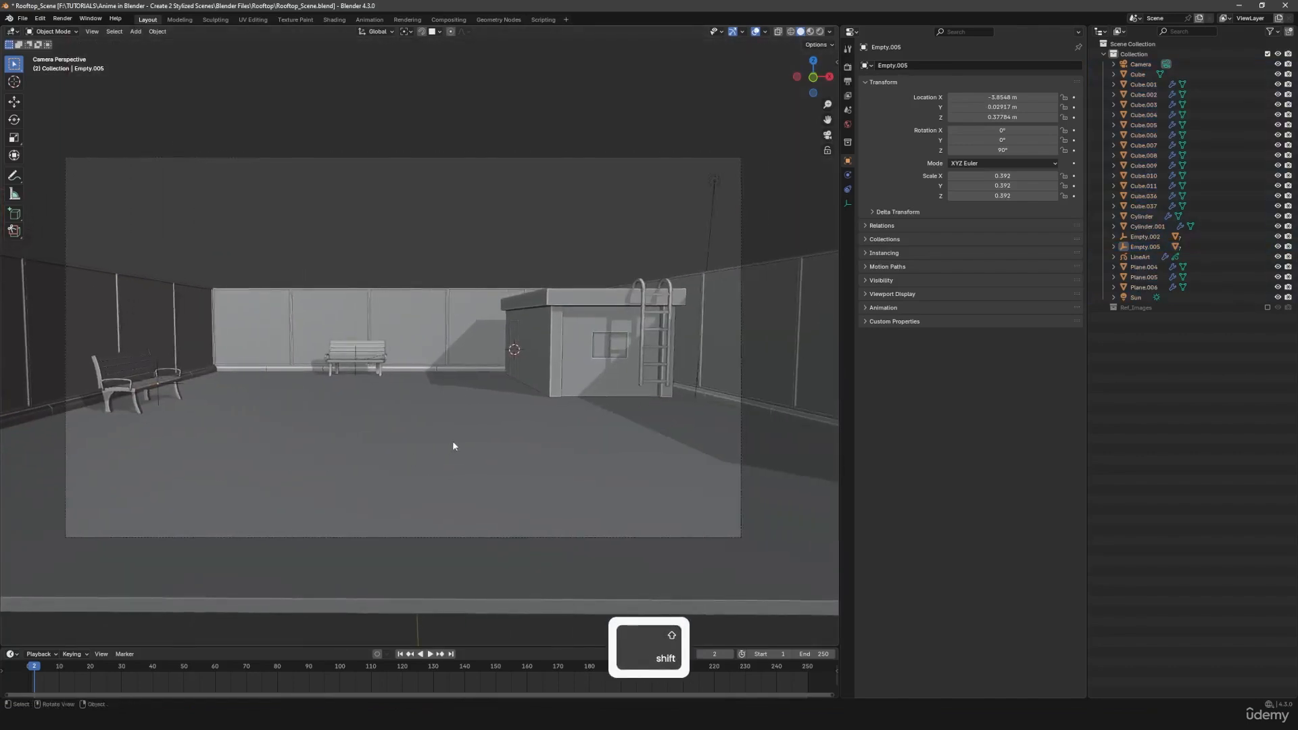
- Render the two-bench layout into render Slot 1, keeping the earlier render in Slot 2
key(F11)
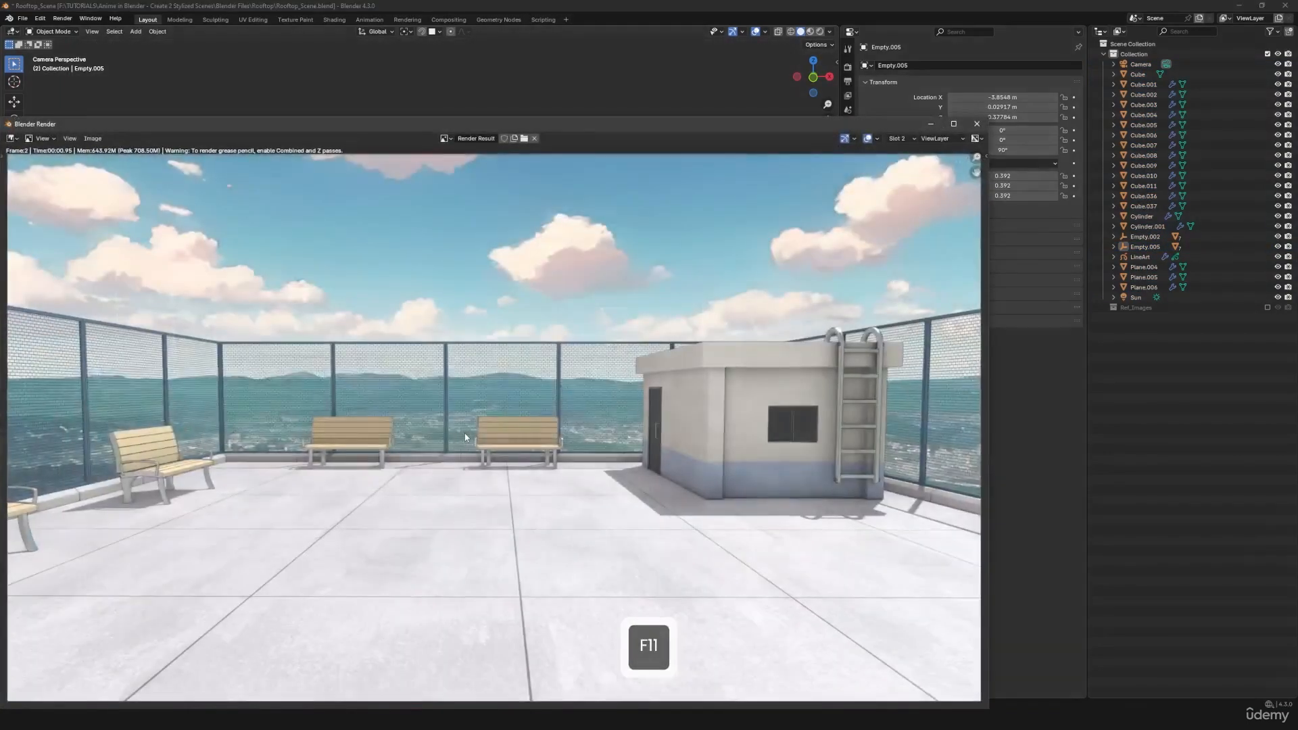
key(j)
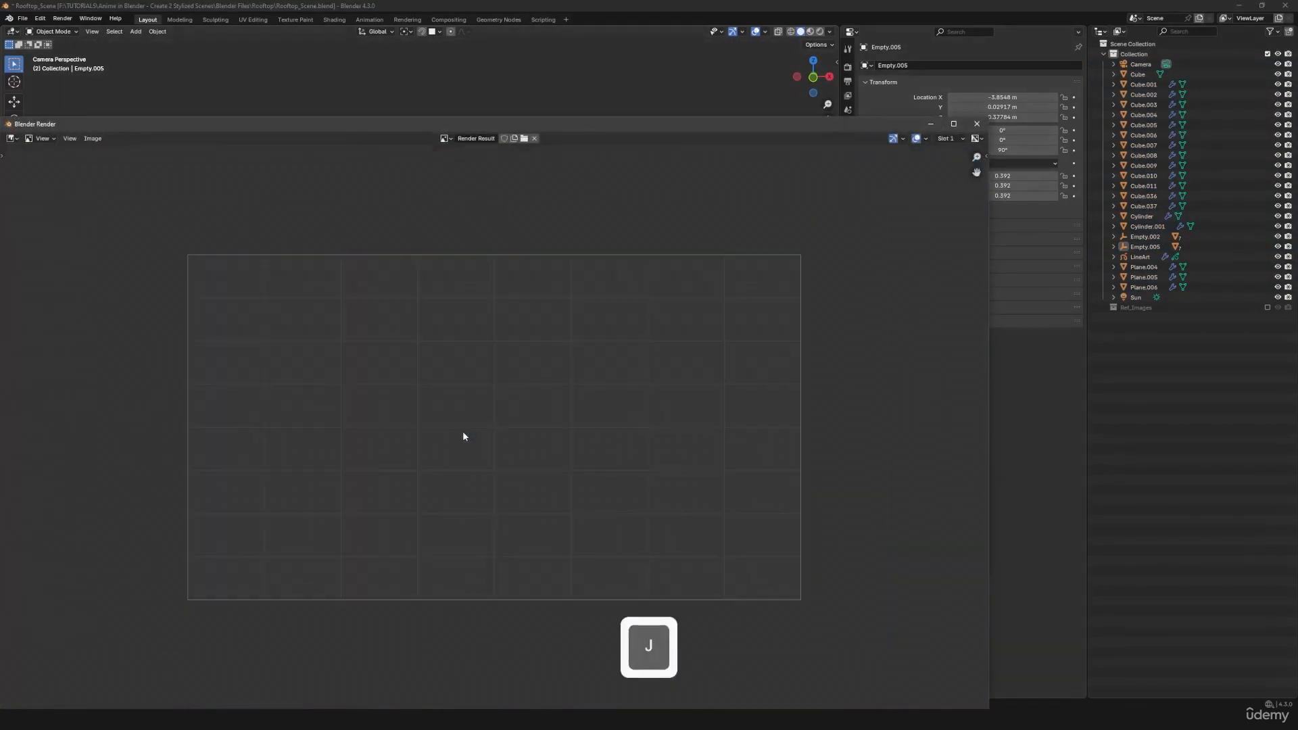
key(F12)
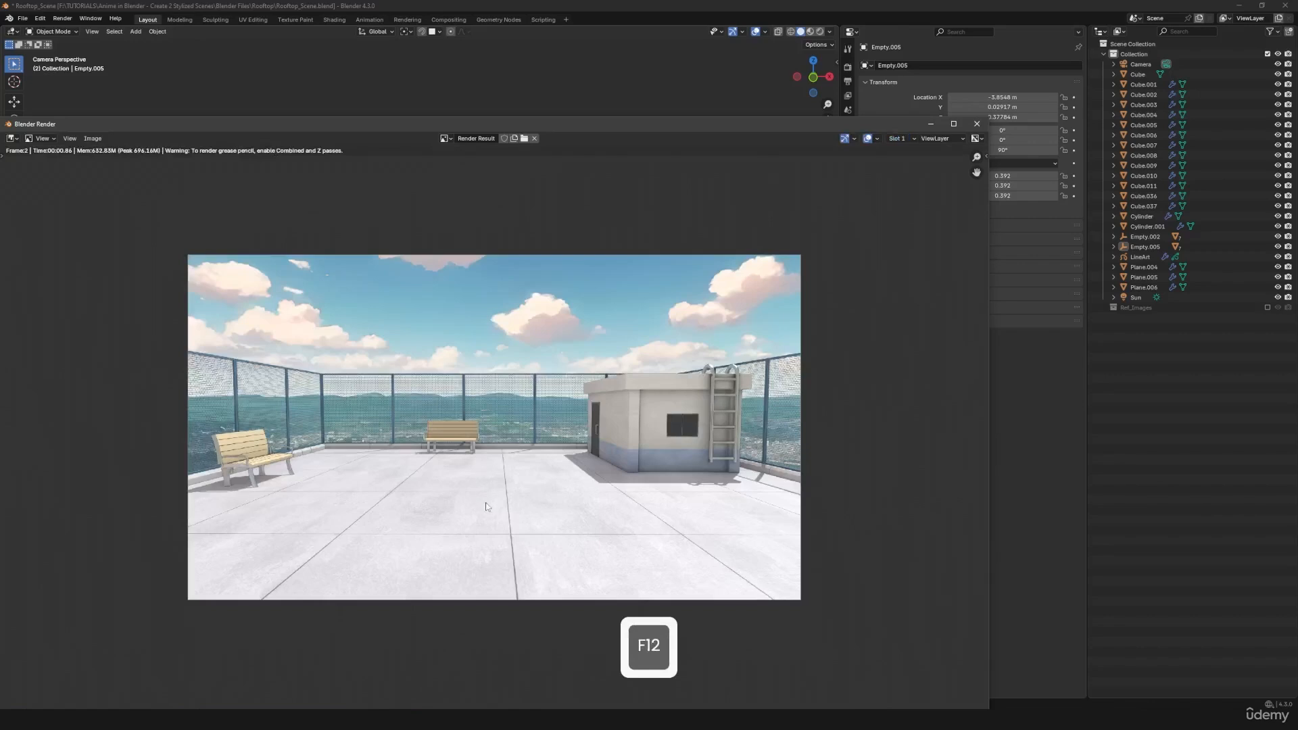
- Compare the bench arrangements in the Slot 1 and Slot 2 renders, and close the render window
scroll(484, 516, up, 1)
key(j)
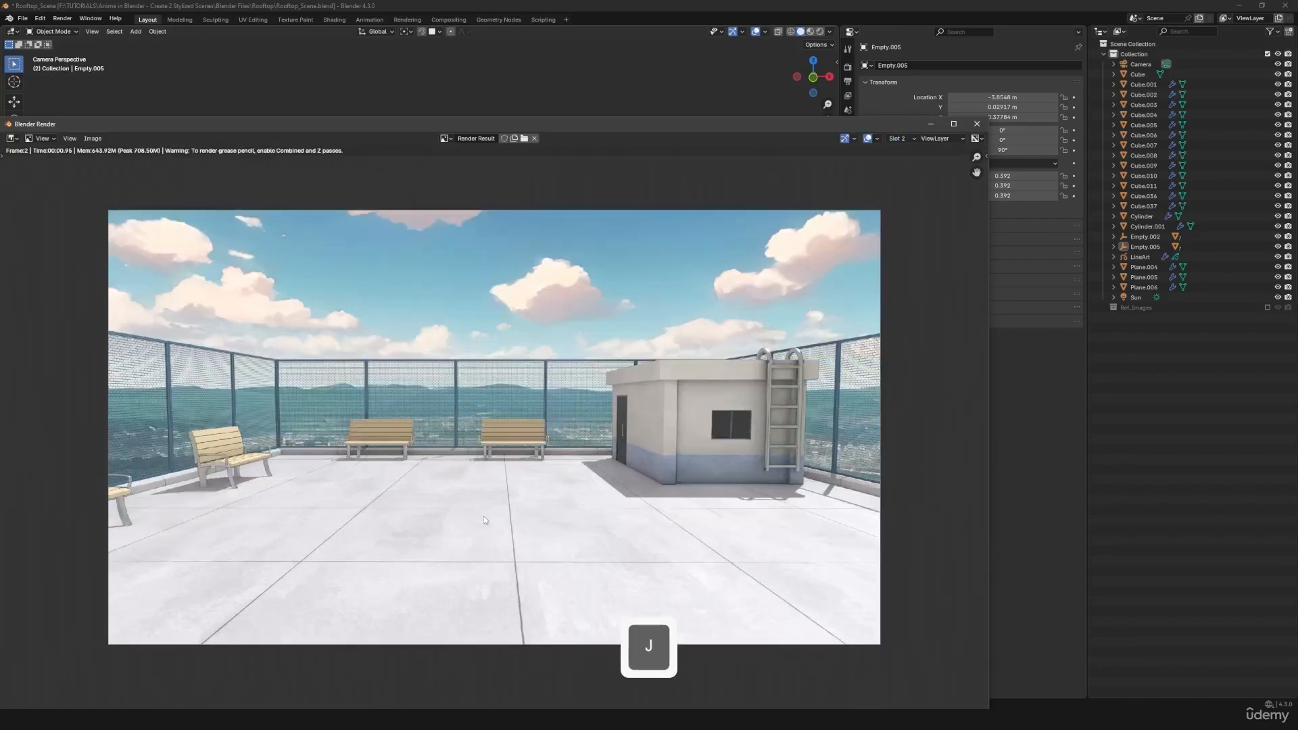
key(j)
scroll(484, 516, down, 2)
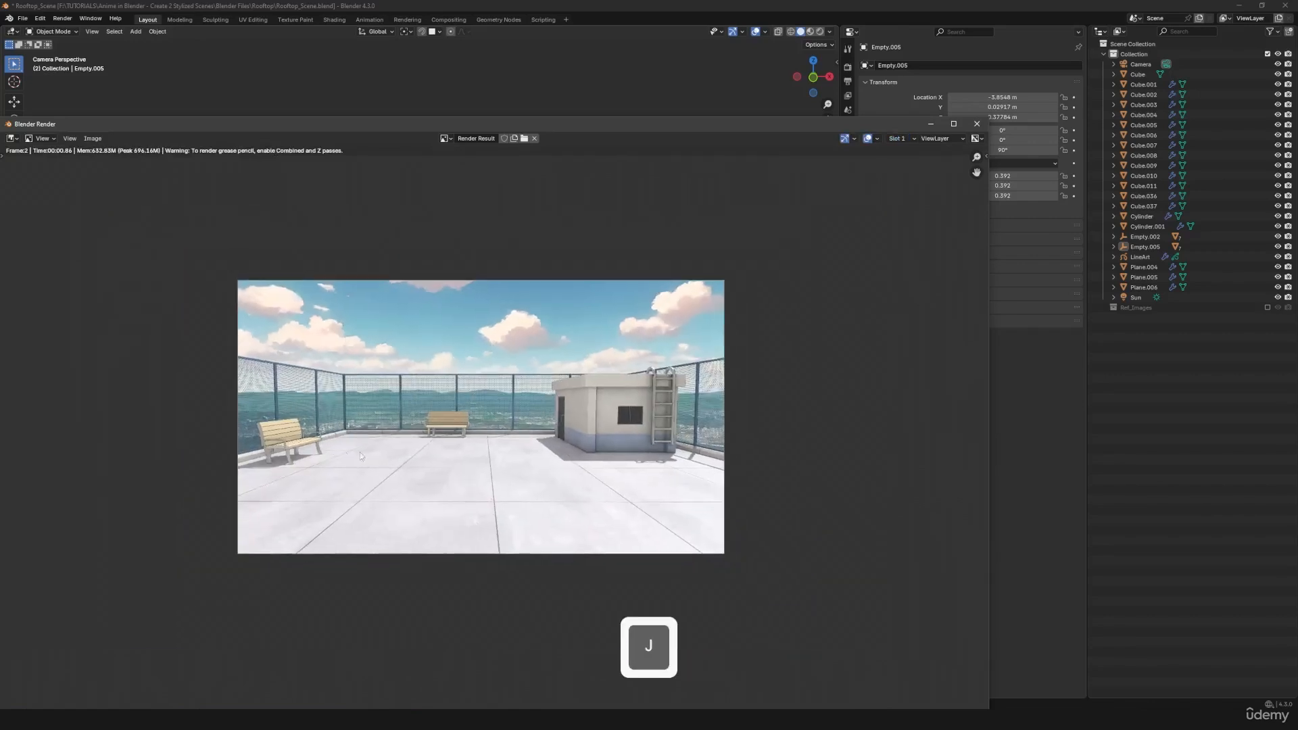
scroll(395, 431, up, 1)
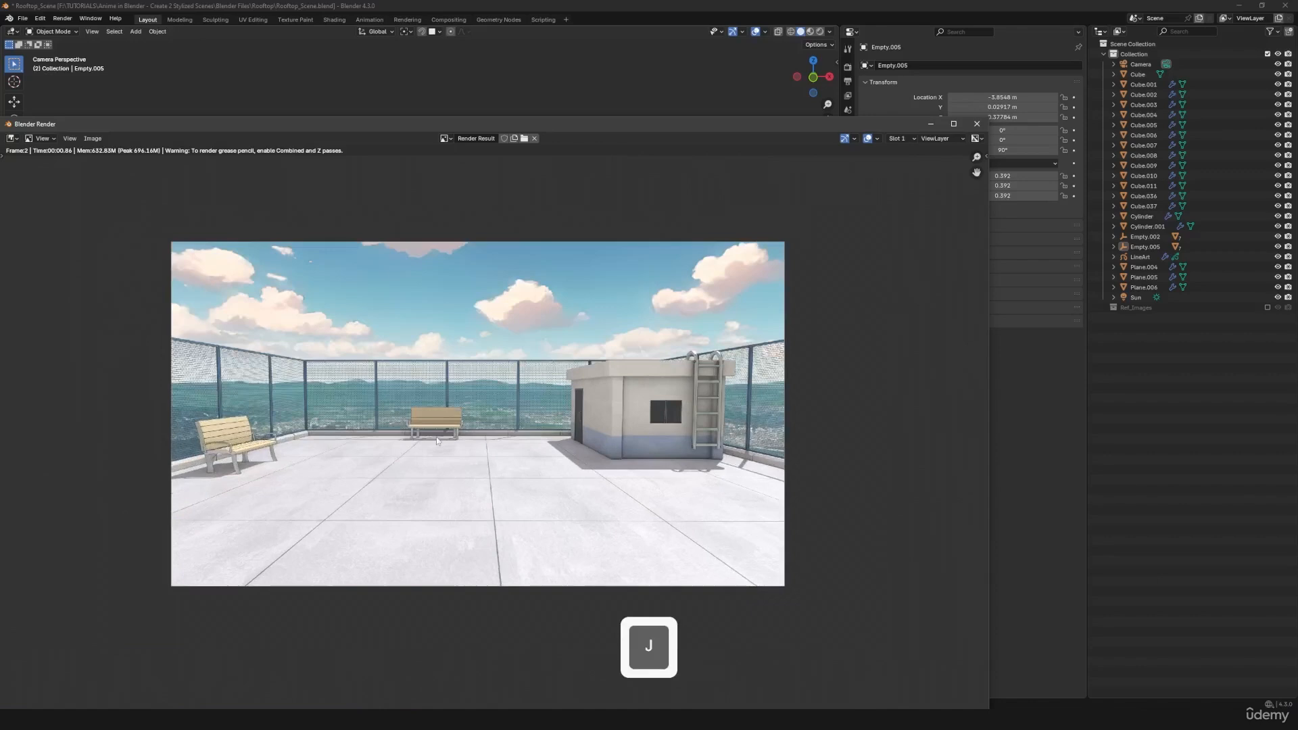
key(j)
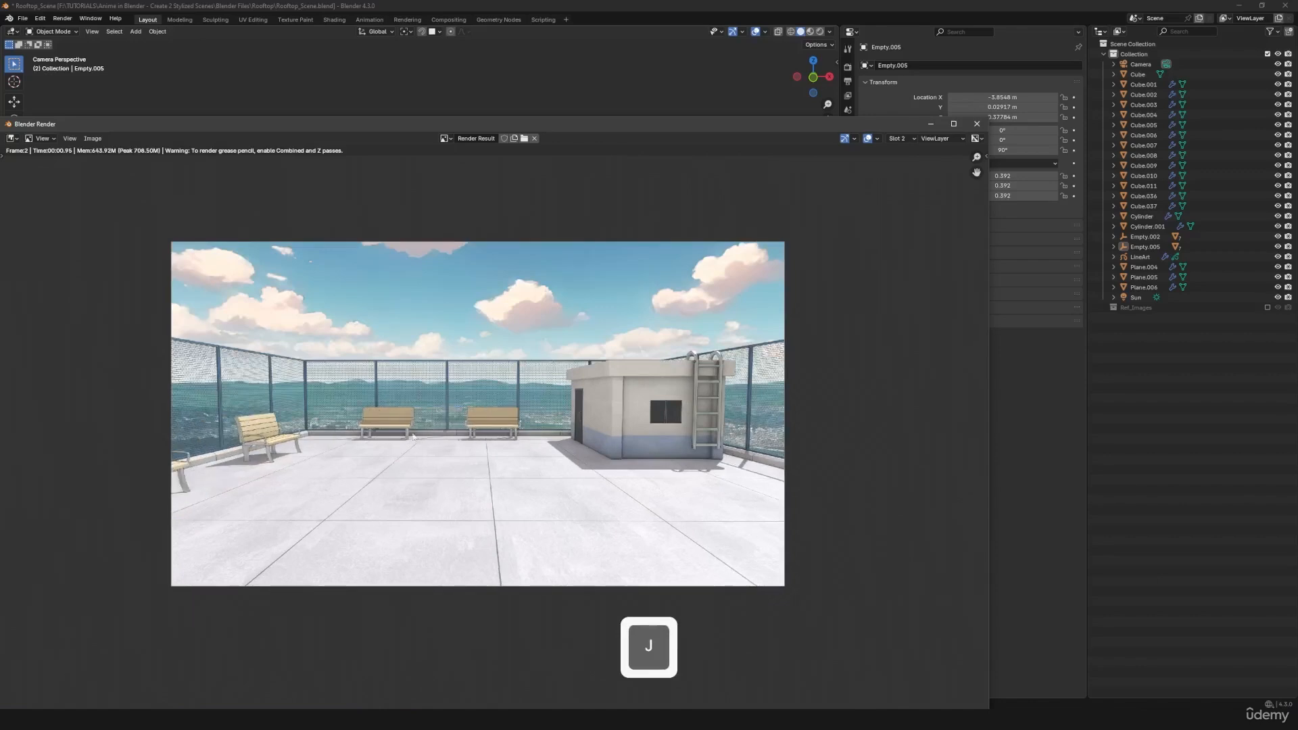
scroll(406, 405, up, 2)
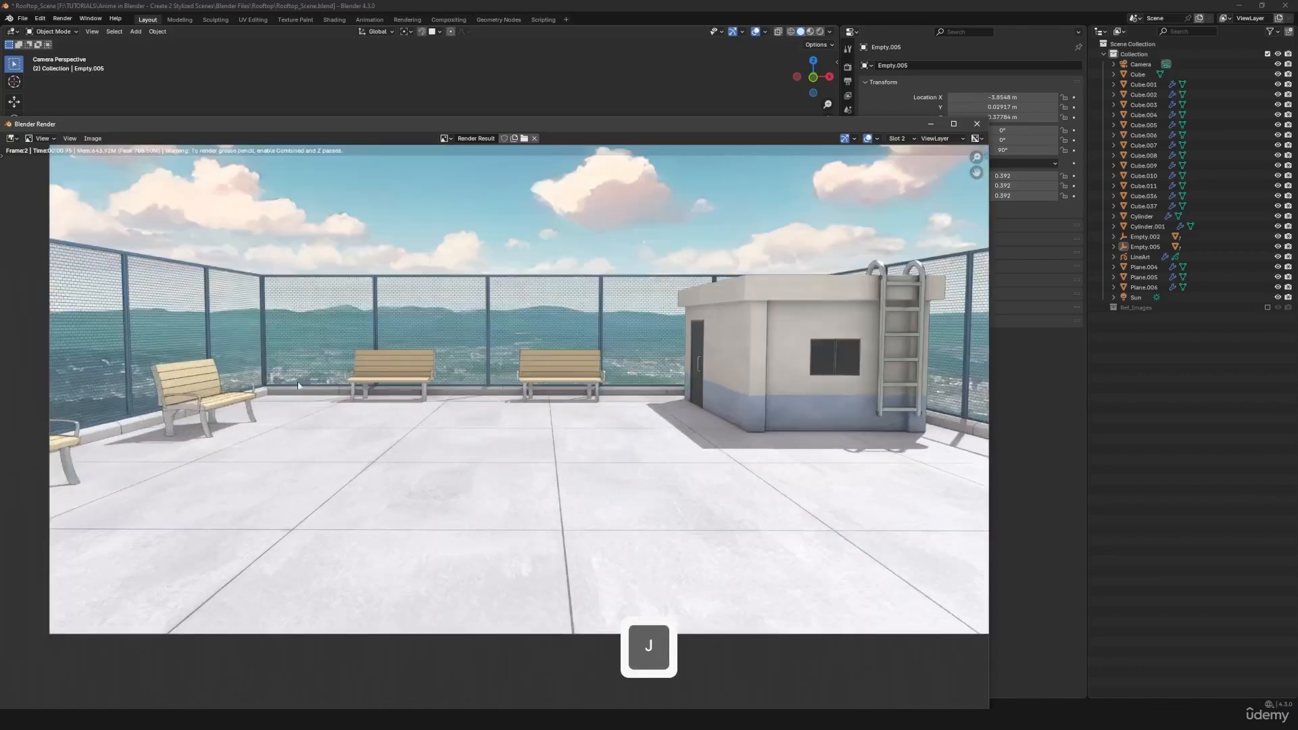
key(j)
scroll(498, 393, down, 1)
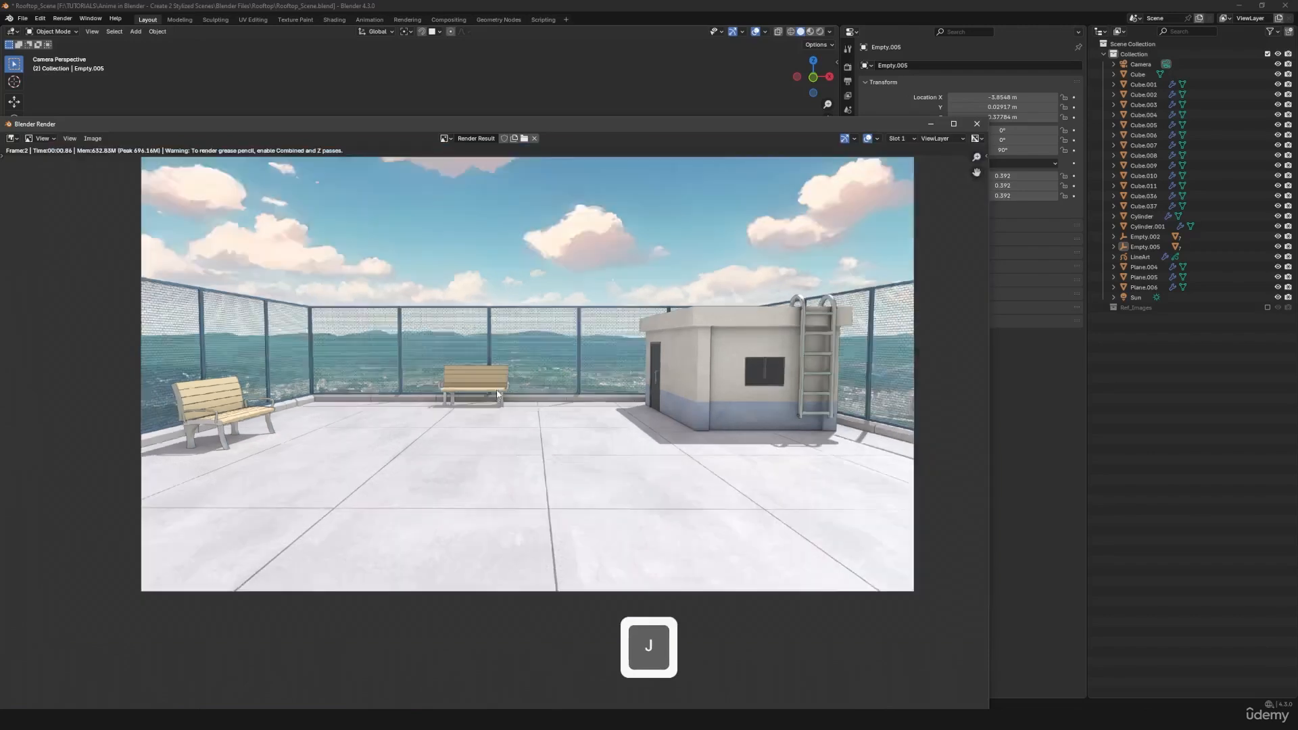
scroll(497, 393, down, 1)
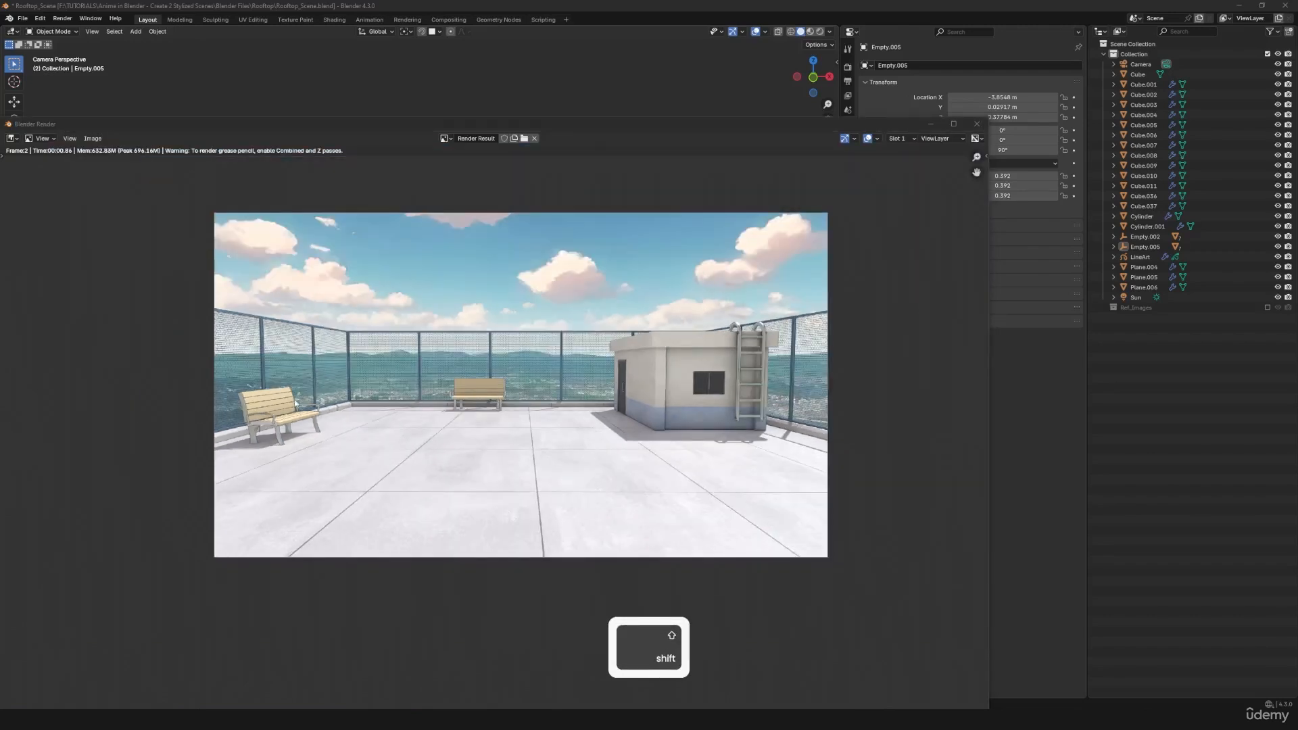
click(976, 123)
- Nudge the back-wall bench slightly in the negative X direction, away from the rooftop building
shift+middle_drag(460, 412, 580, 432)
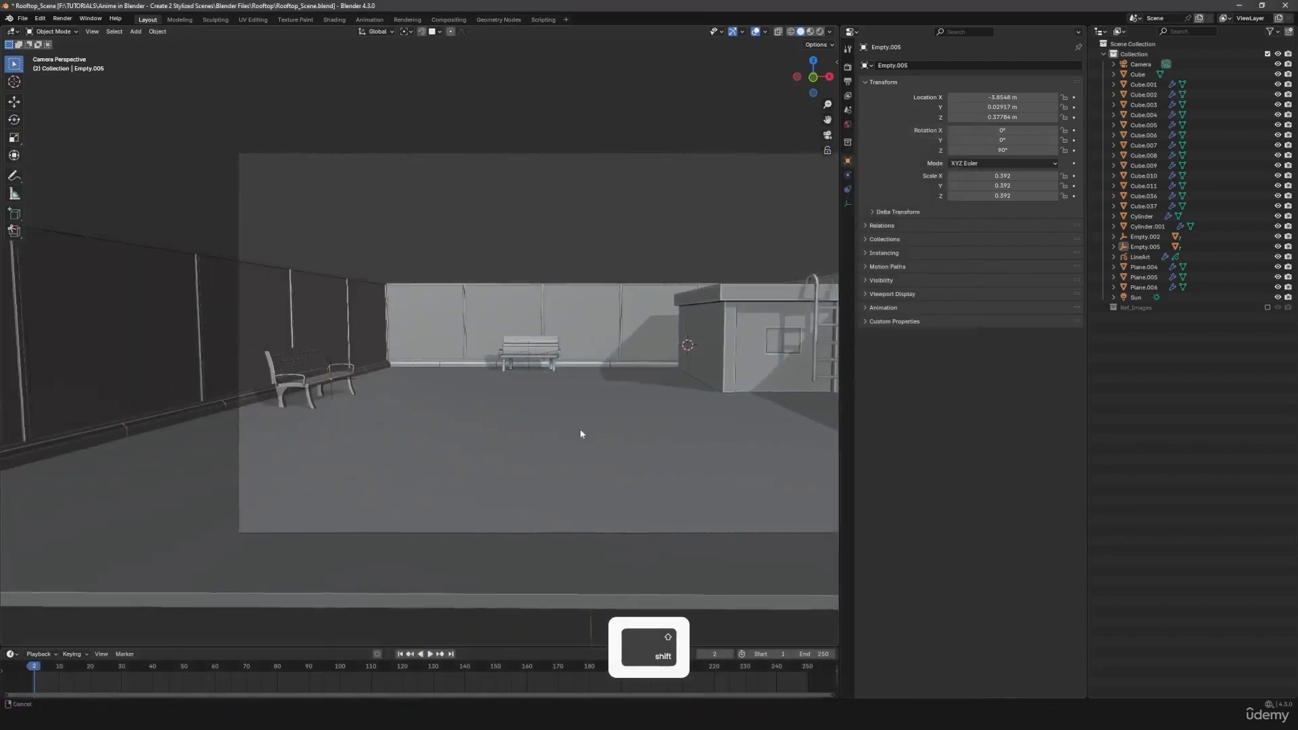
scroll(588, 378, up, 2)
click(619, 343)
key(g)
key(x)
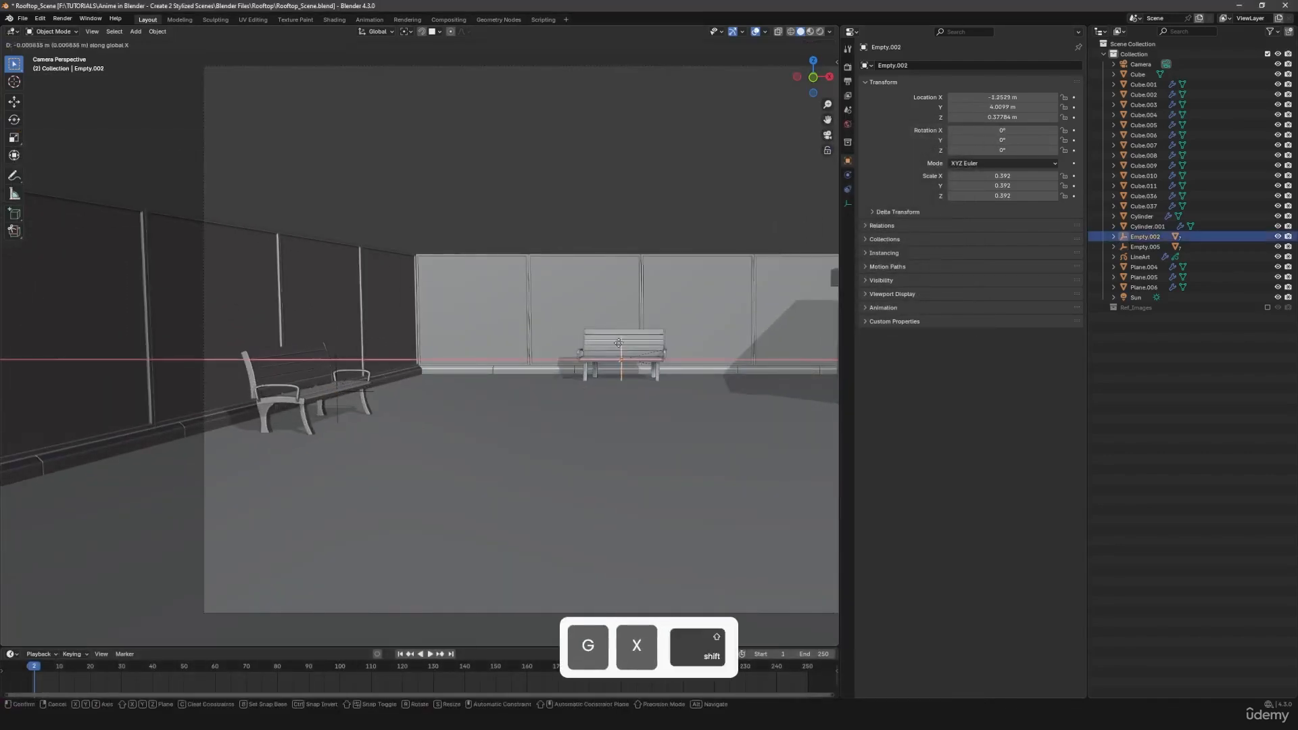
click(330, 385)
- Move the left-wall bench about 0.27 m along Y, toward the back wall
click(335, 366)
key(g)
key(x)
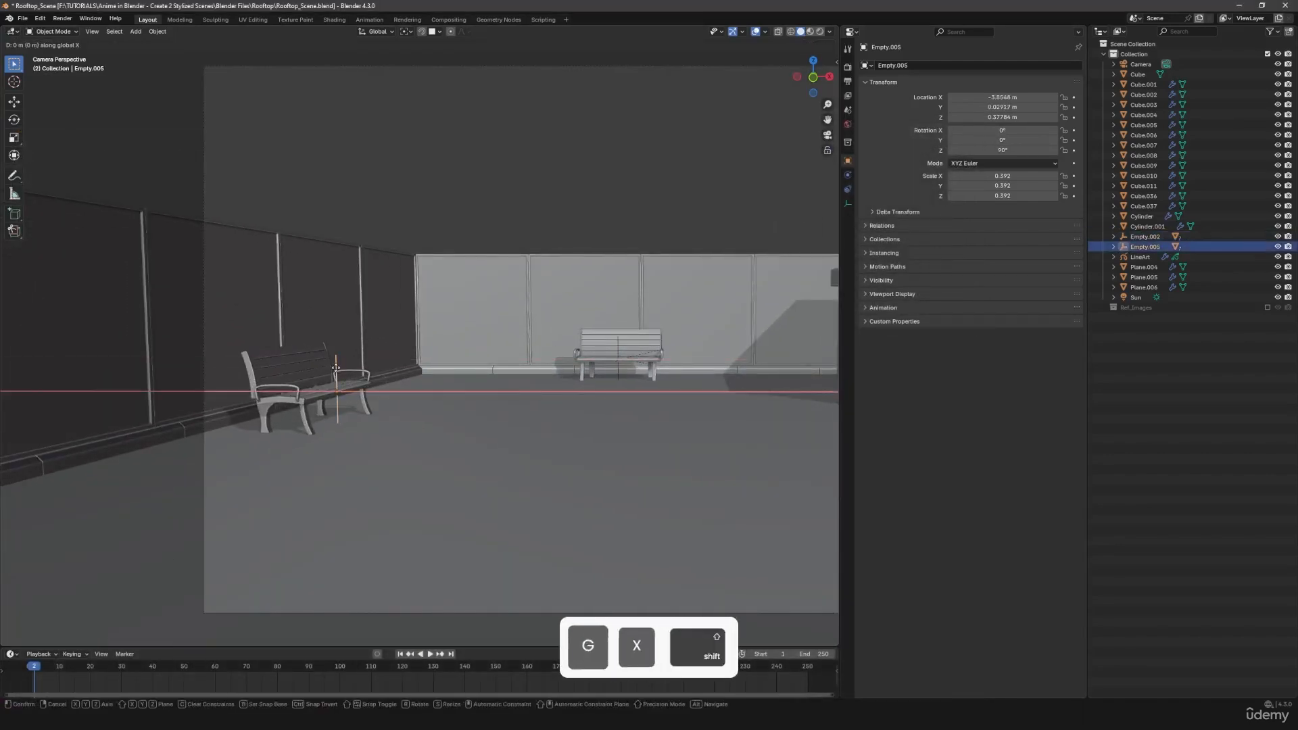
key(y)
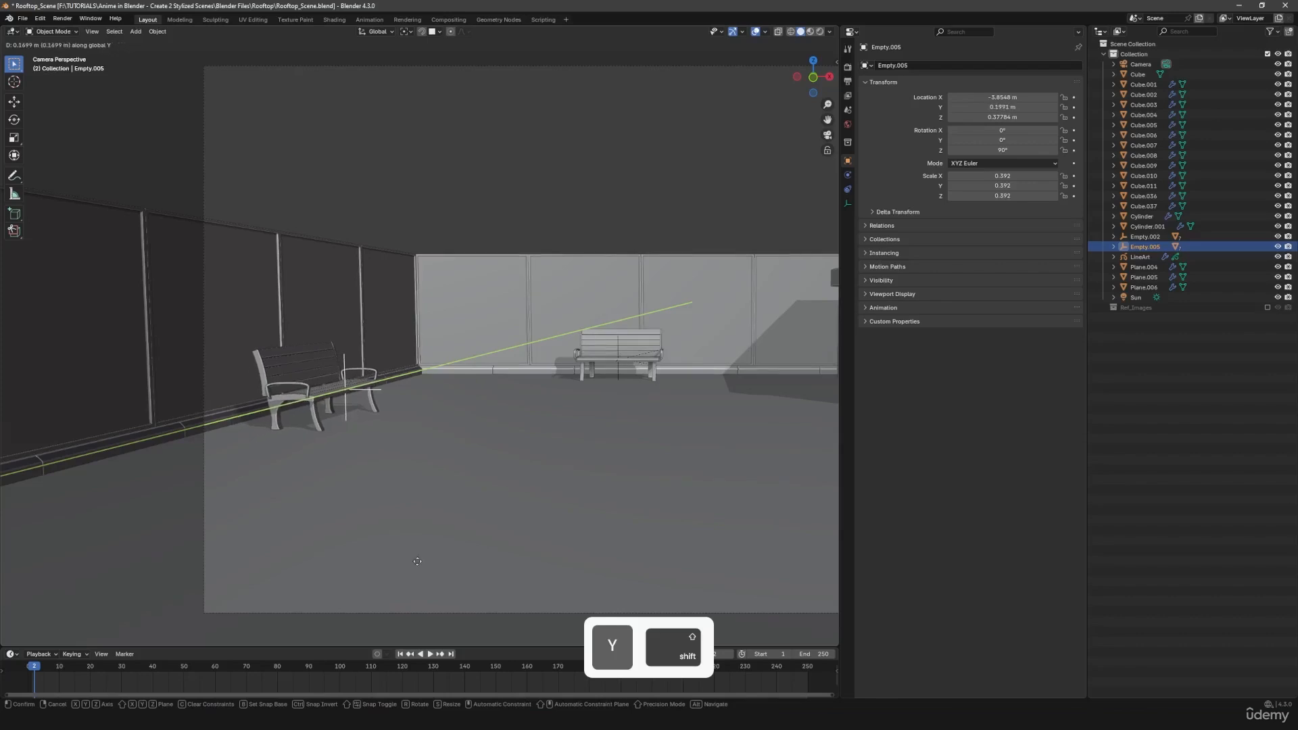
click(423, 607)
scroll(519, 462, down, 4)
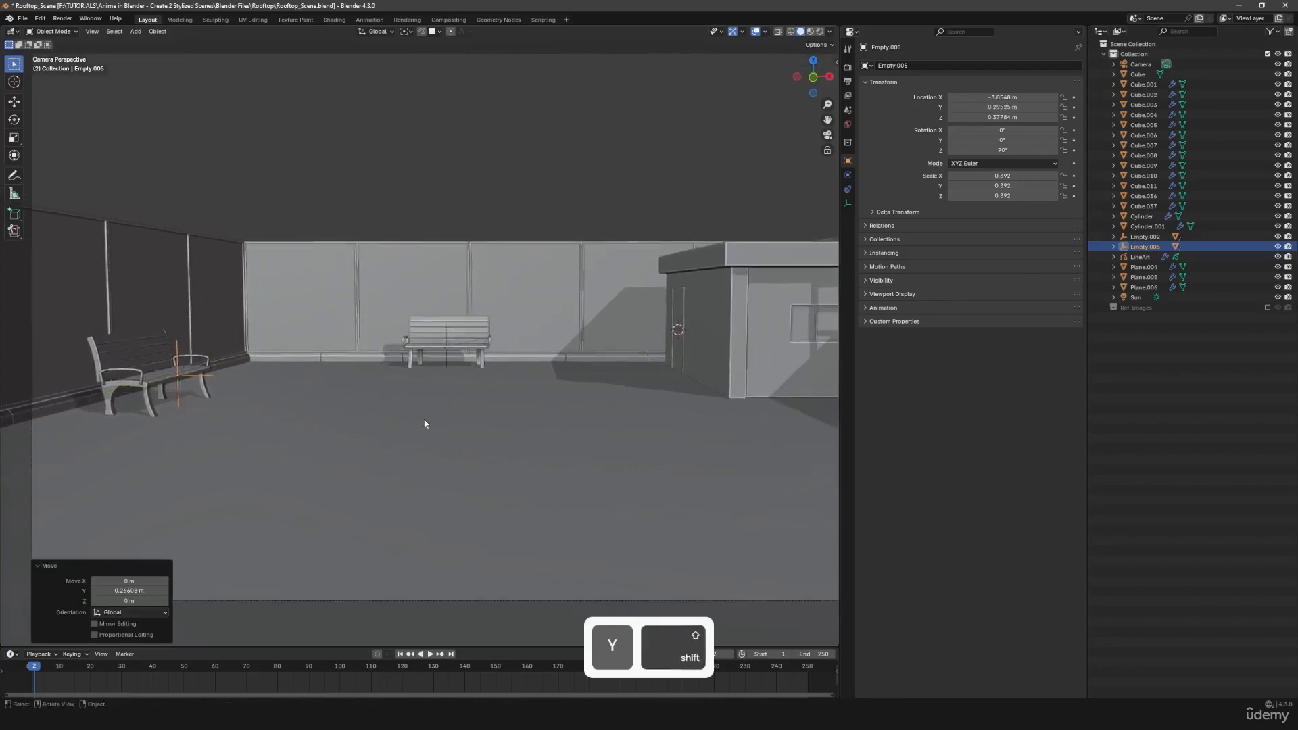
- Render the scene with the repositioned benches to check the layout, and close the render window
key(a)
key(a)
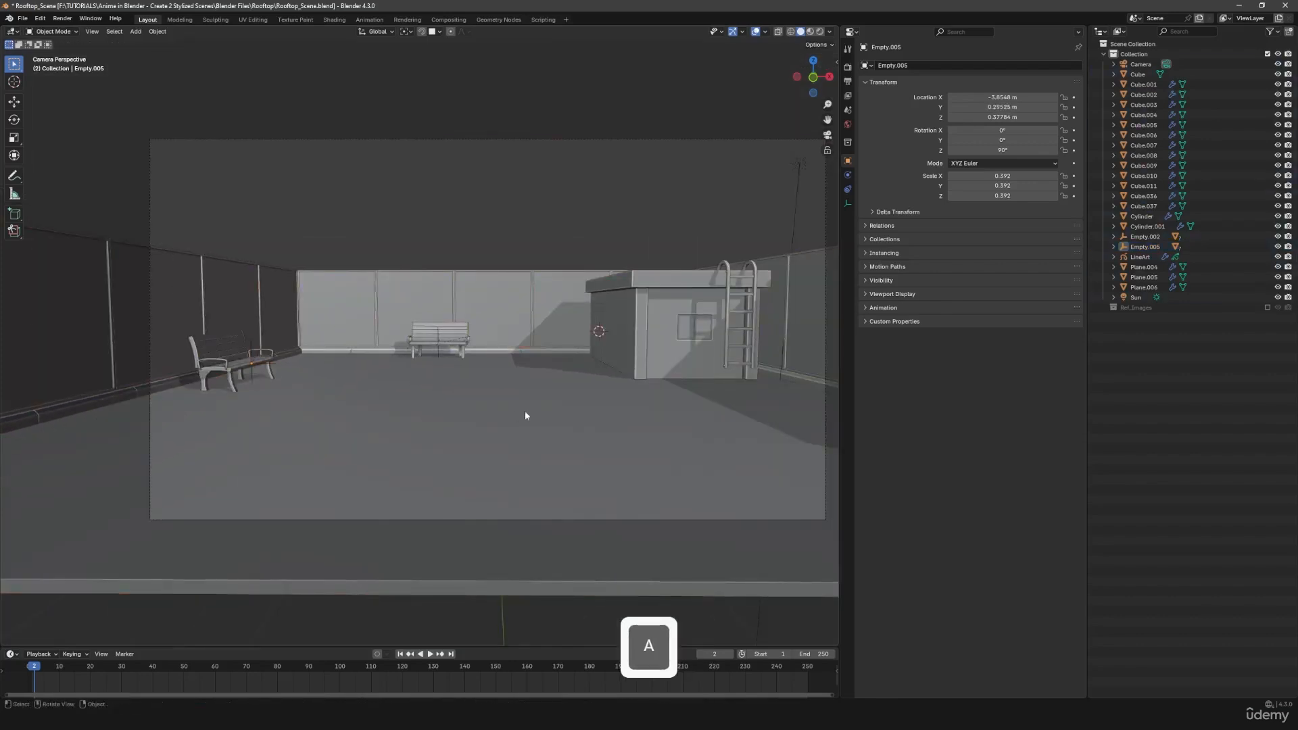
key(F12)
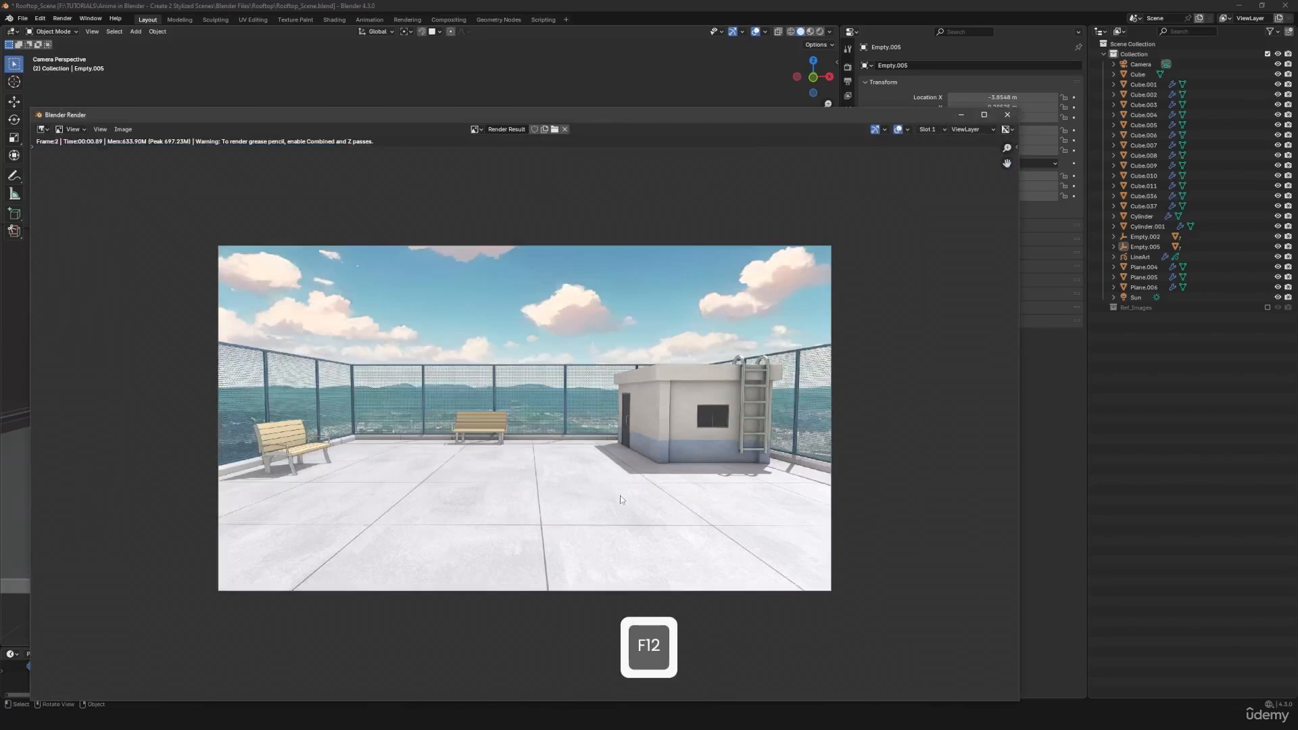
click(1007, 114)
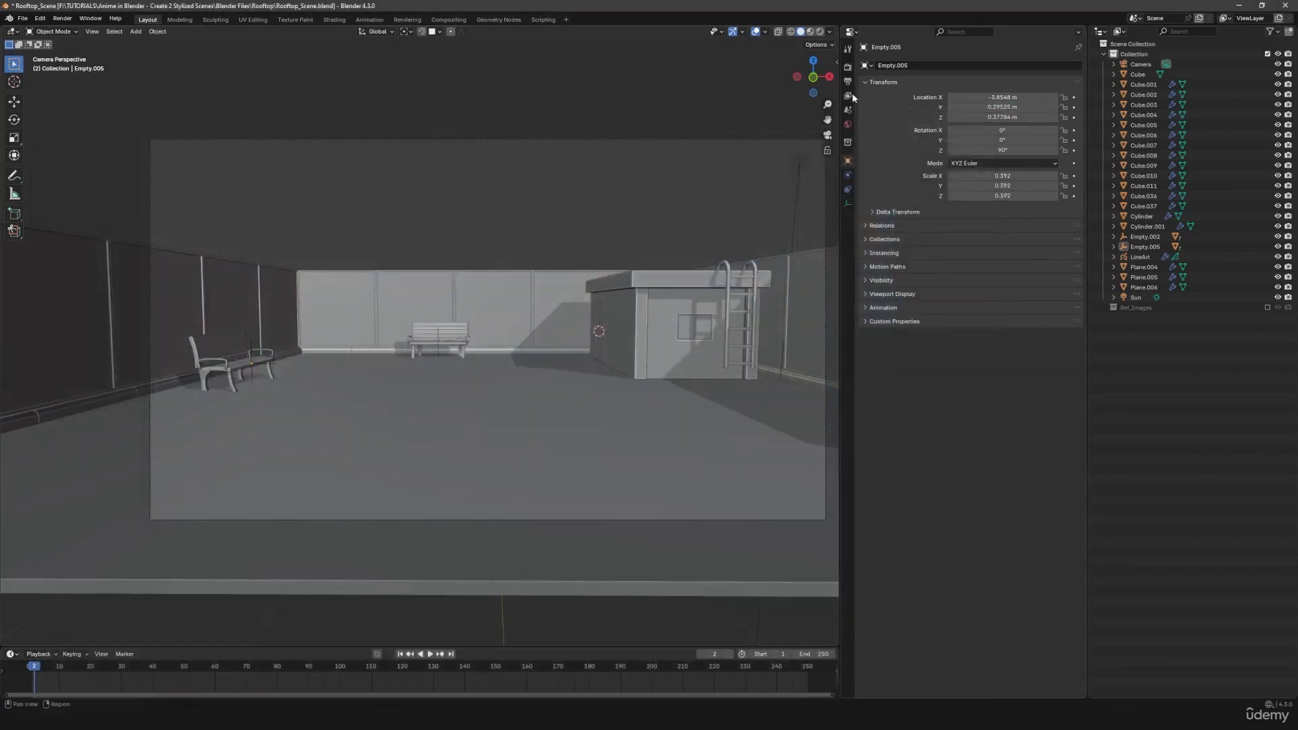
- Select the camera and lock it to the view
click(847, 67)
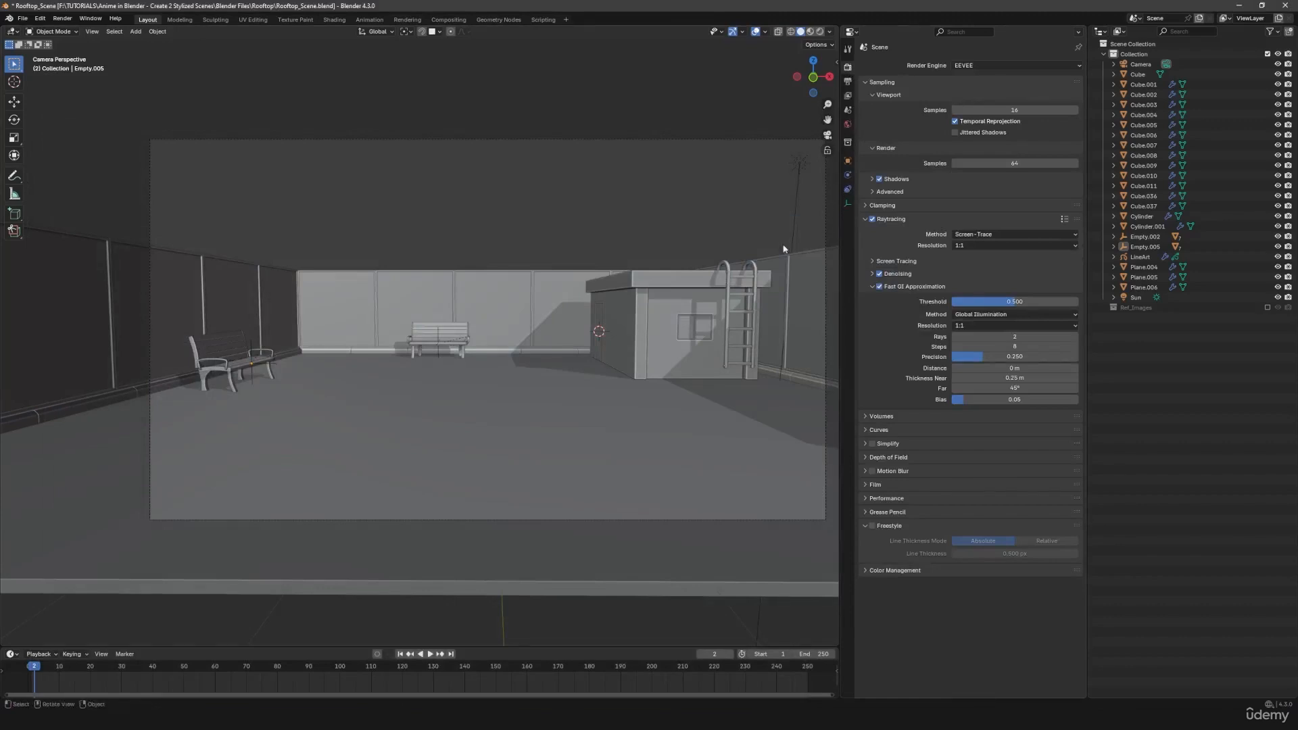
click(742, 141)
key(n)
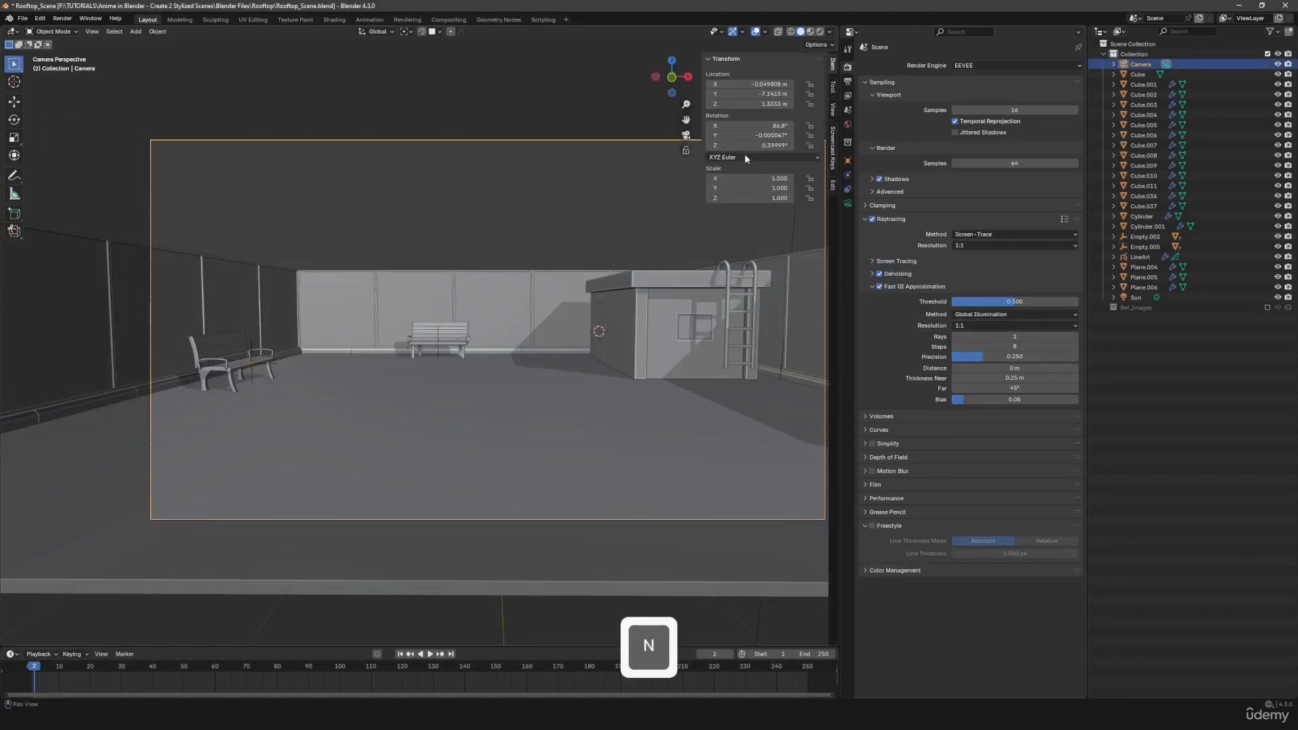
click(833, 113)
click(771, 196)
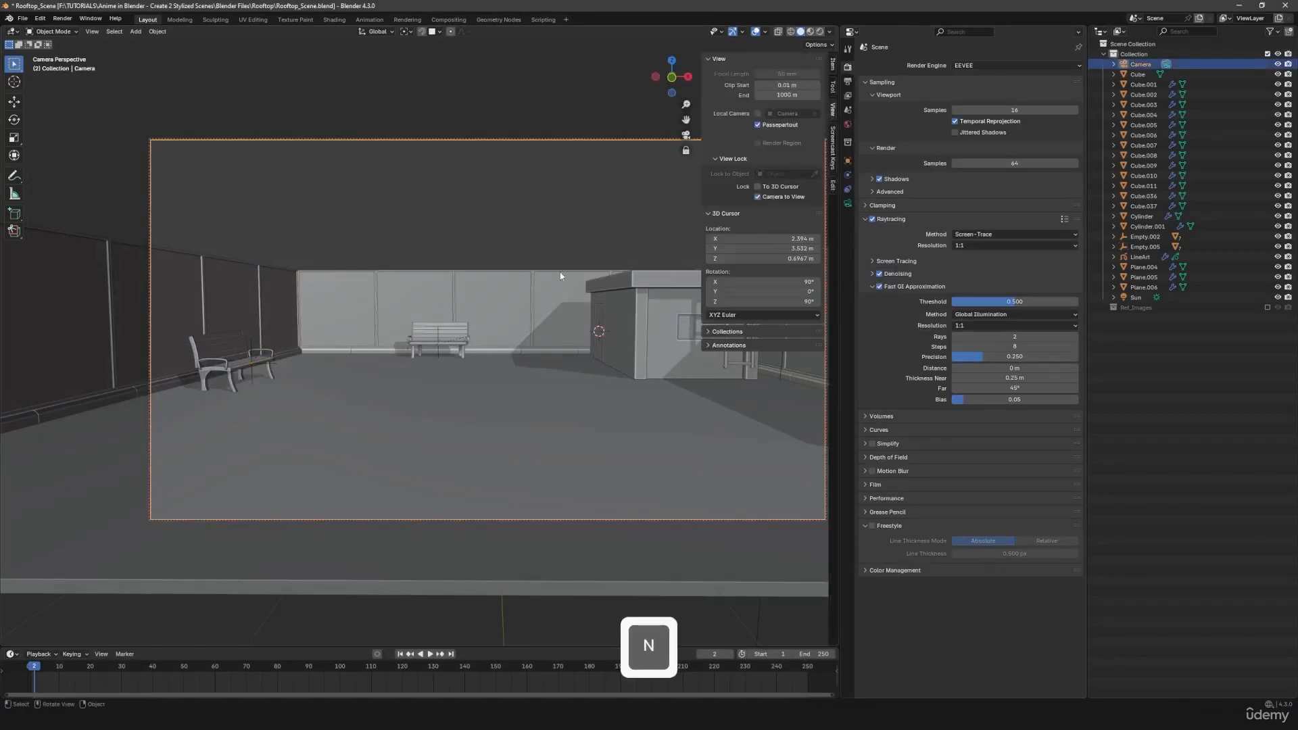
- Adjust the camera so the rooftop sits slightly higher and farther right in the frame, and unlock the camera from the view
shift+middle_drag(515, 325, 500, 330)
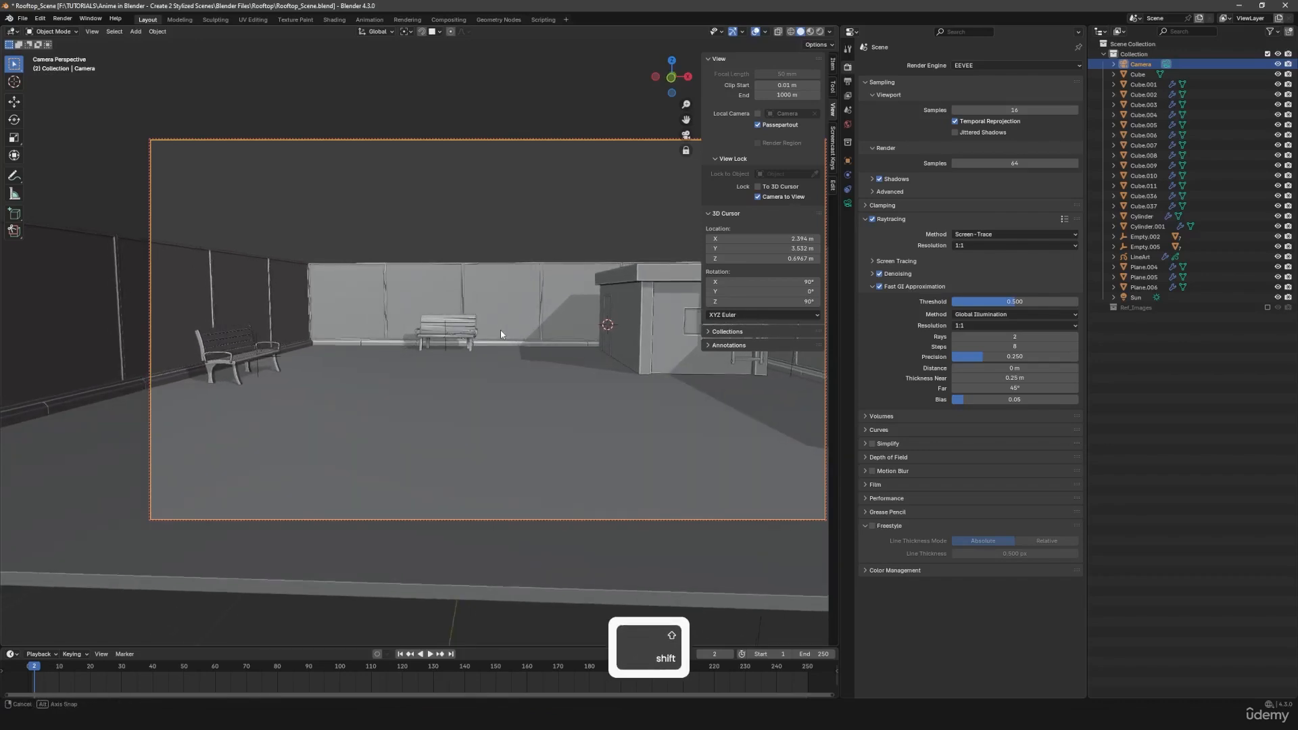
key(n)
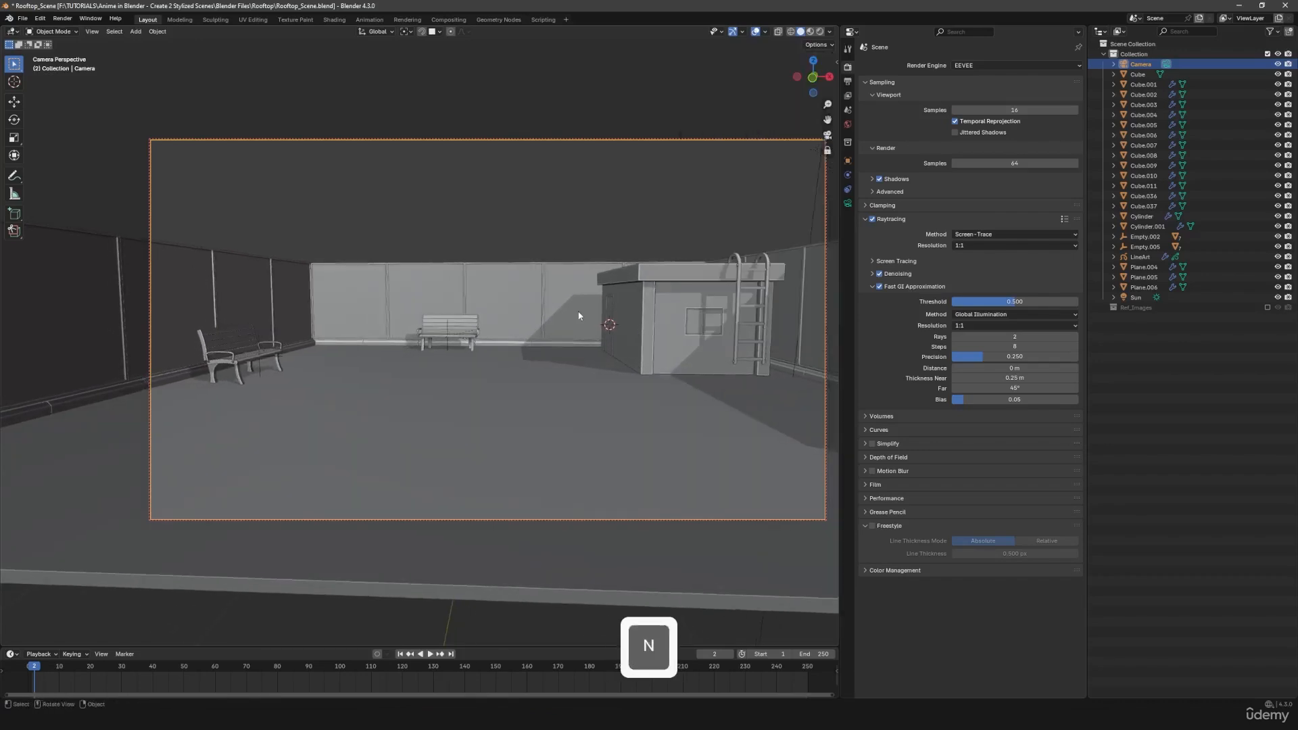
shift+middle_drag(581, 362, 629, 362)
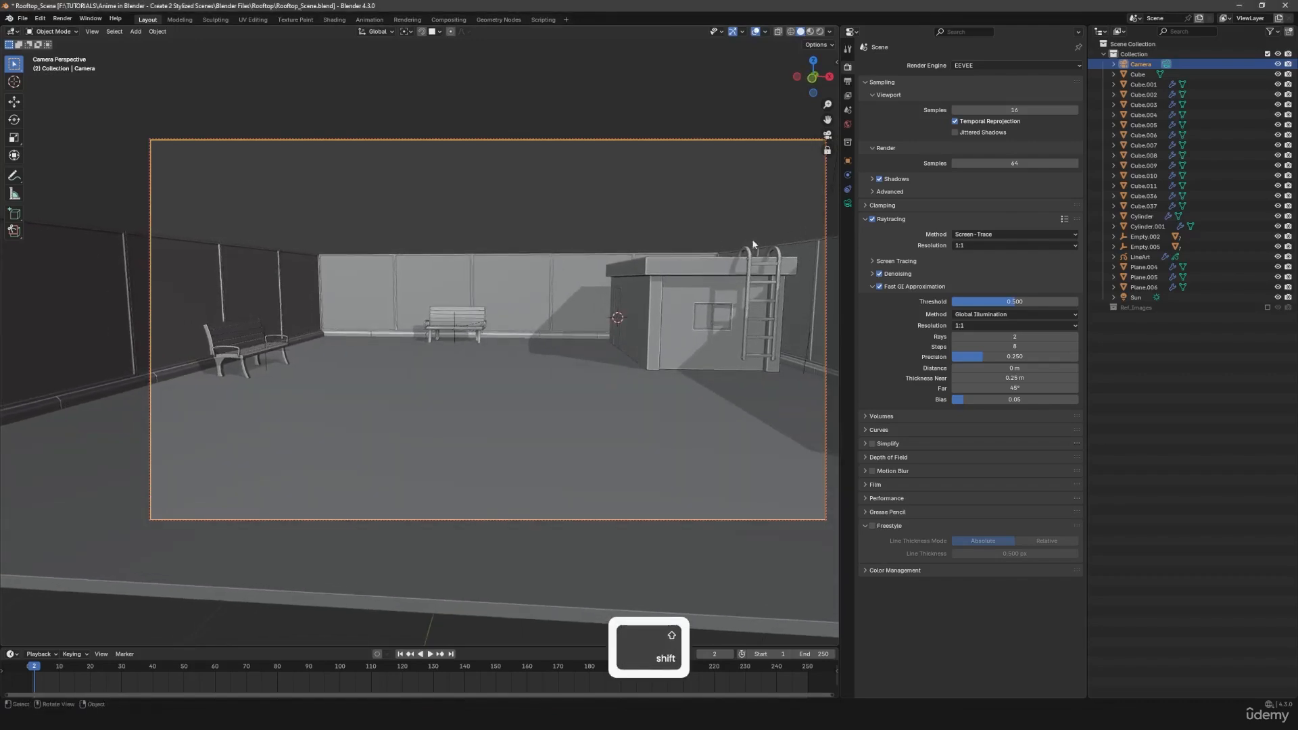
key(n)
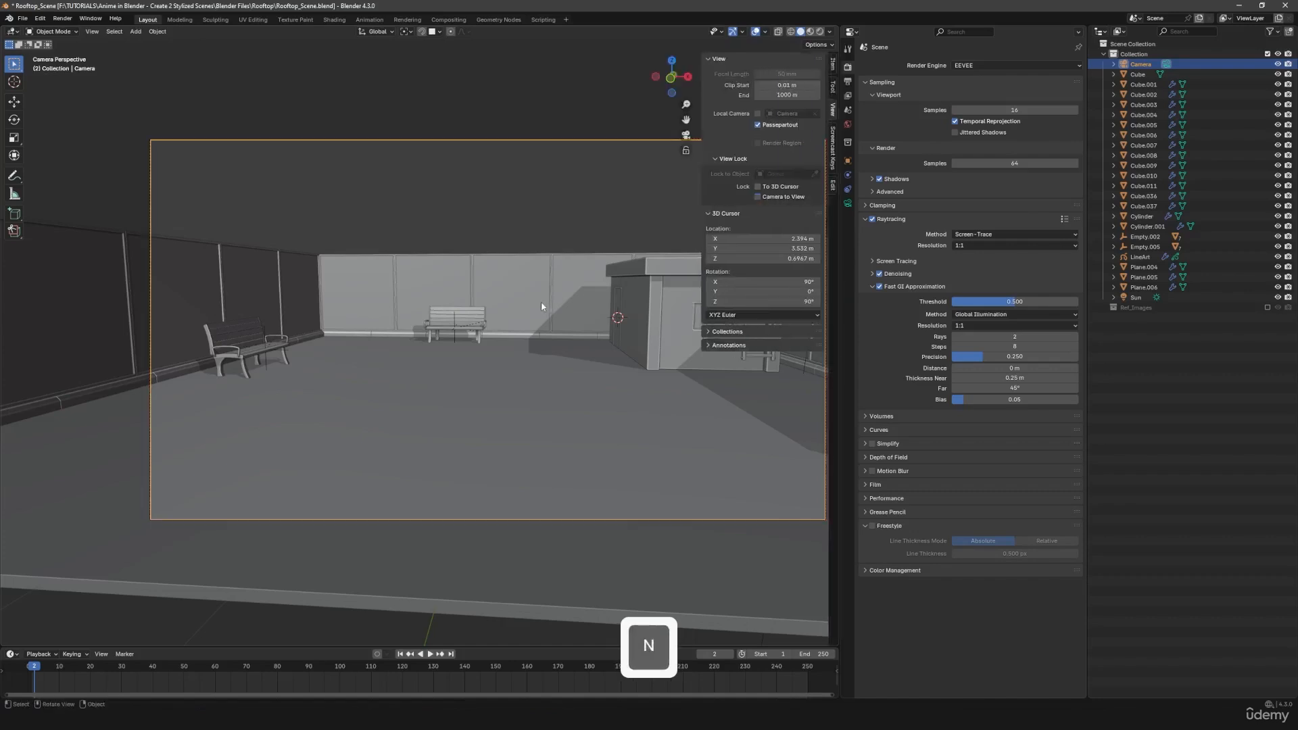
- Check a test render of the reframed camera view, and save the scene file
key(F12)
scroll(521, 350, down, 2)
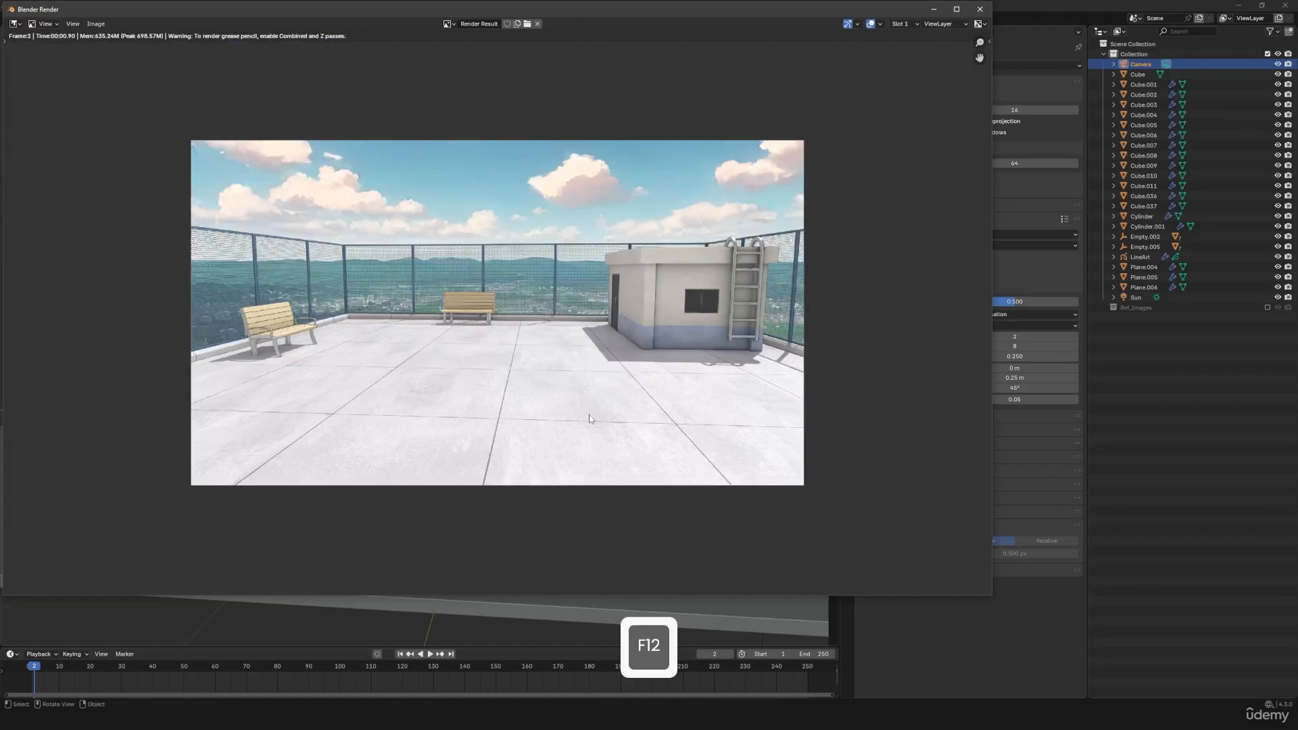
scroll(589, 419, down, 2)
scroll(578, 410, up, 2)
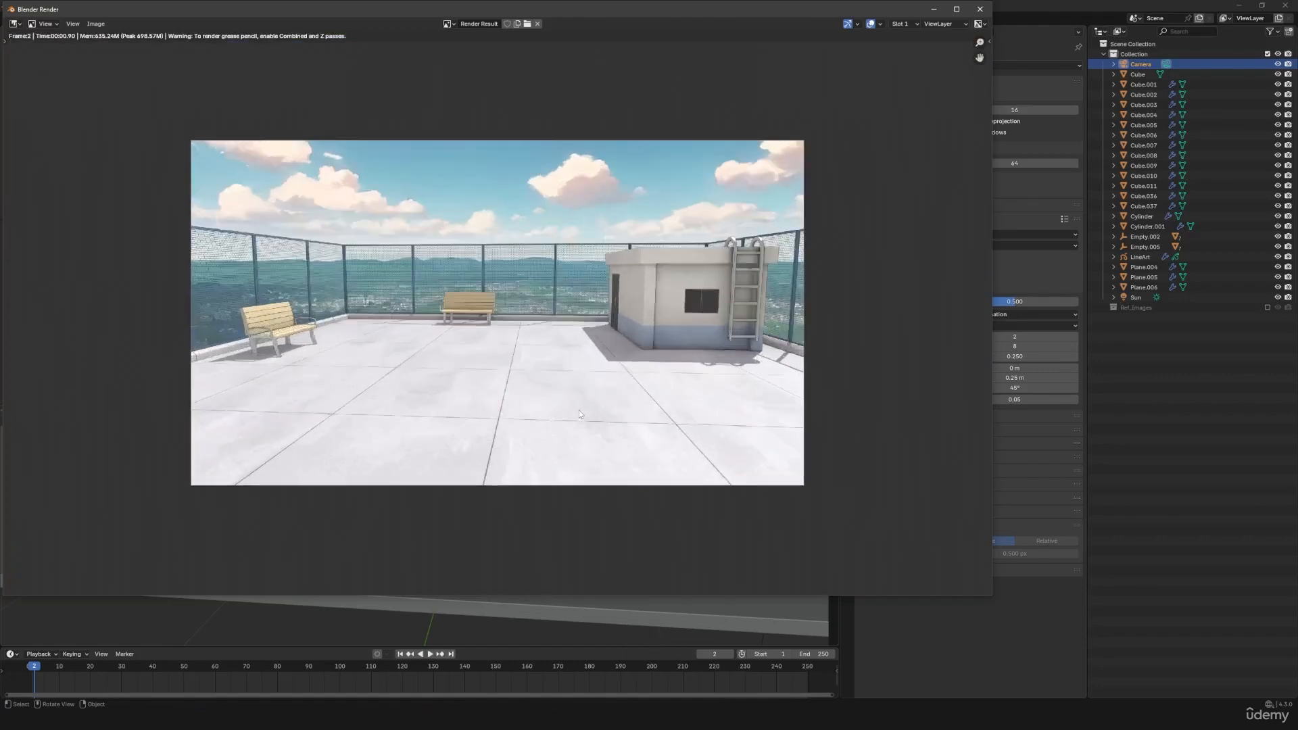
click(979, 10)
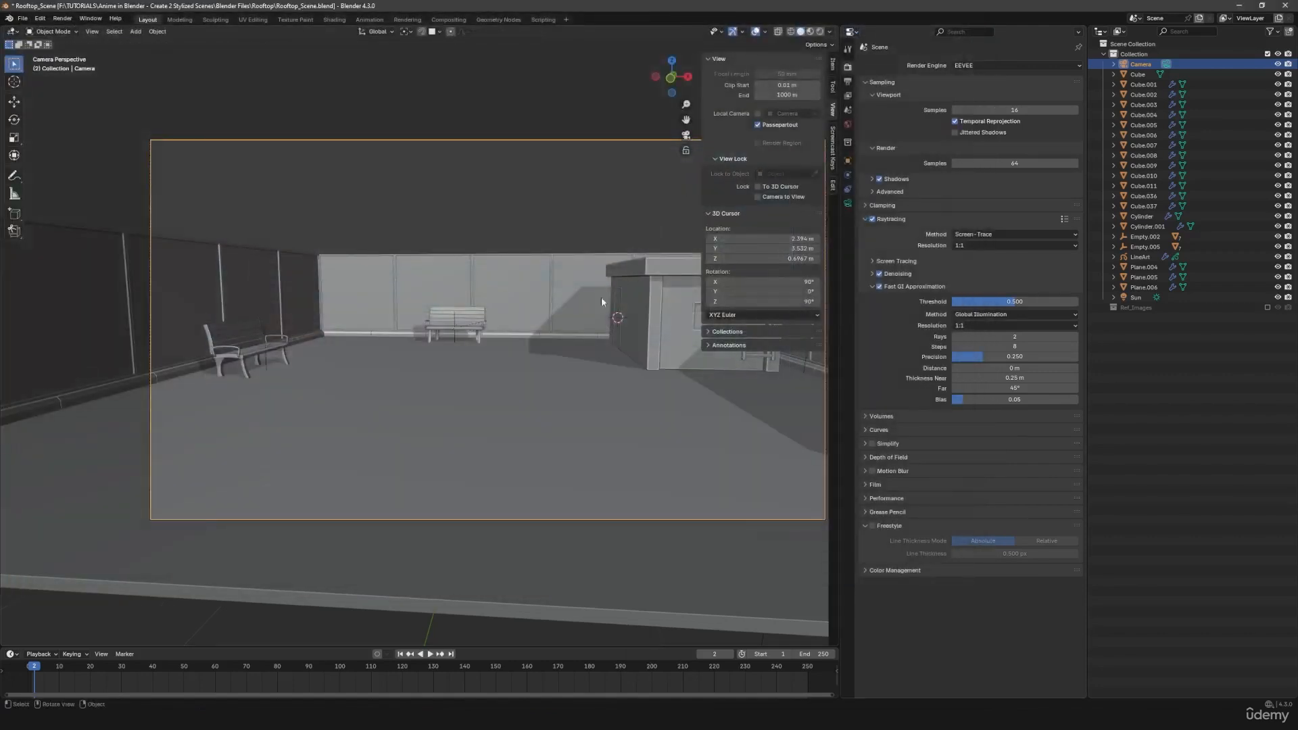
key(ctrl+s)
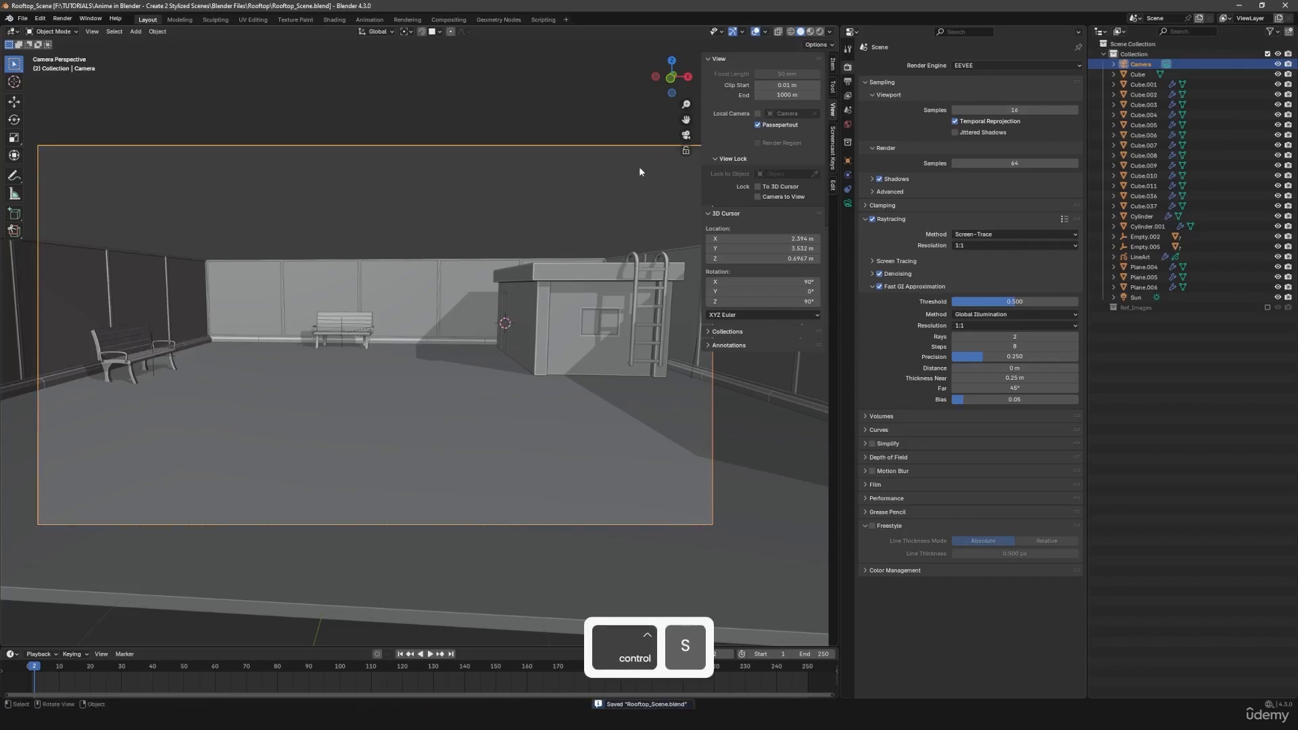
- Switch to the Compositing workspace, enable nodes, and space out the Render Layers and Composite nodes
key(n)
scroll(531, 305, down, 2)
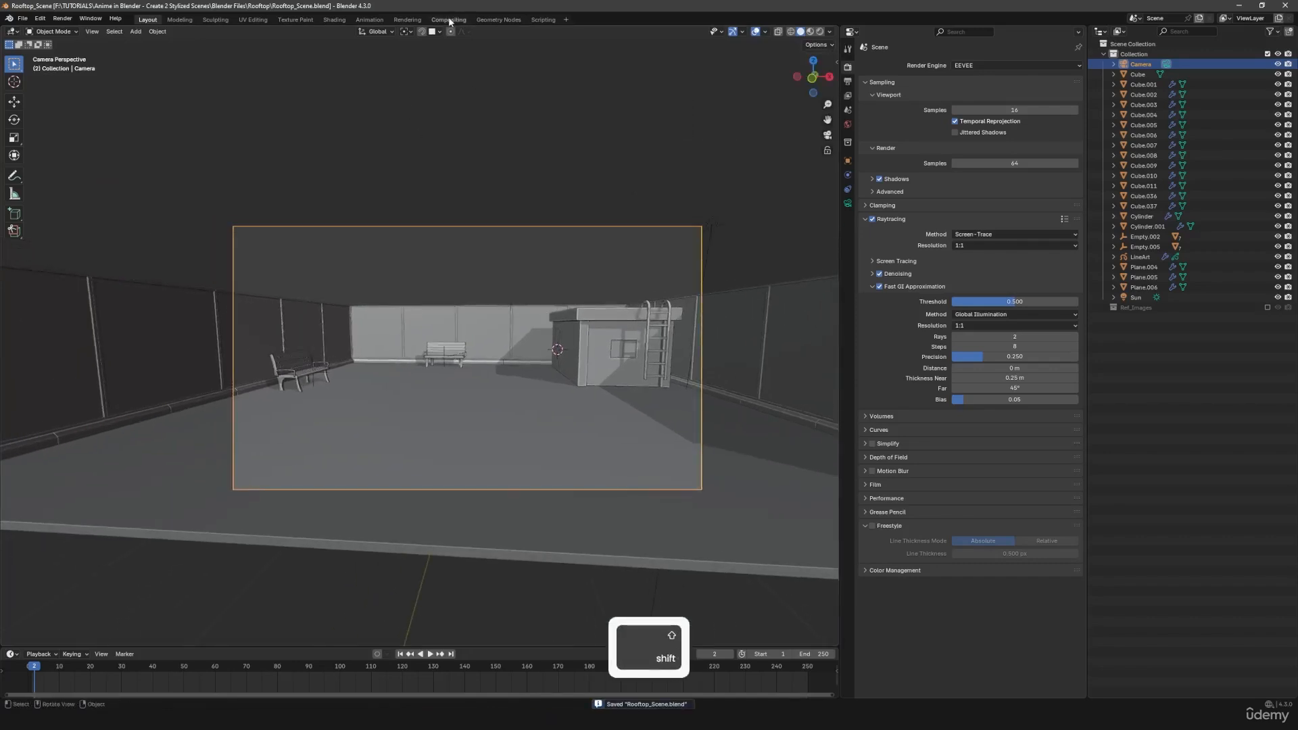
click(448, 18)
click(115, 32)
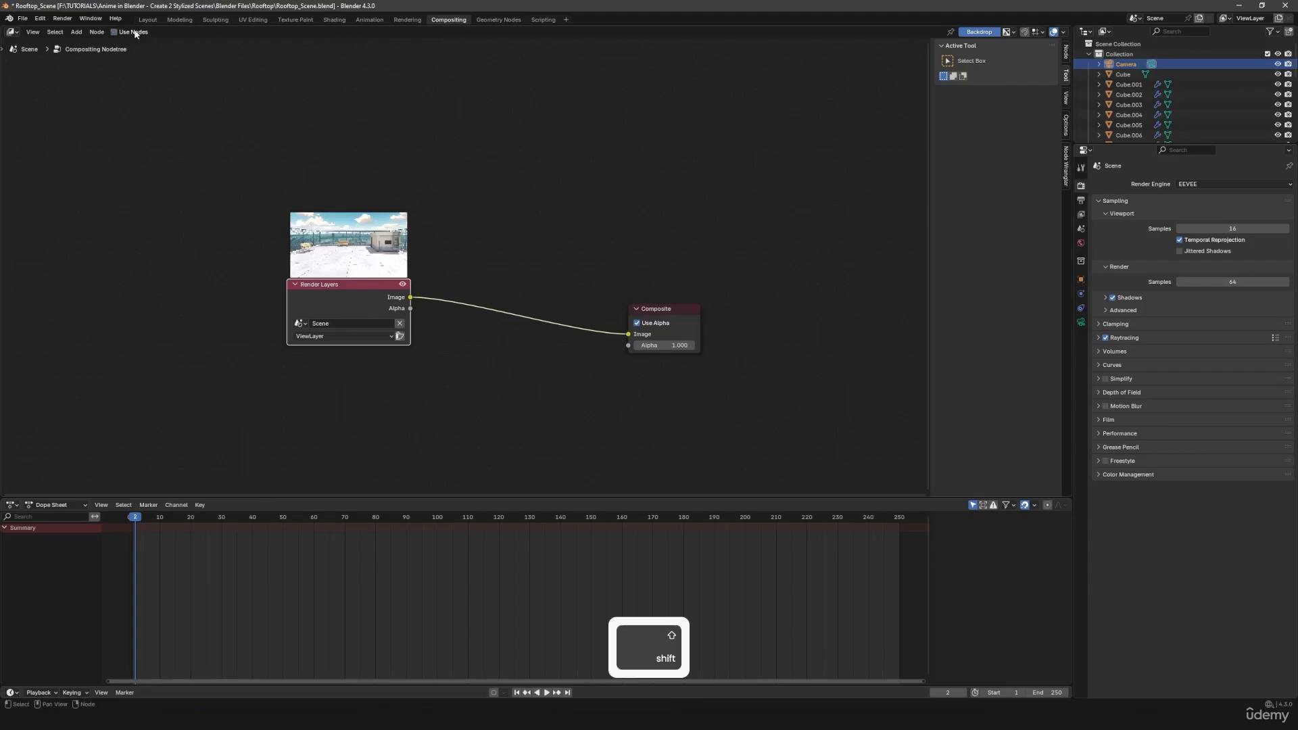
drag(351, 302, 285, 325)
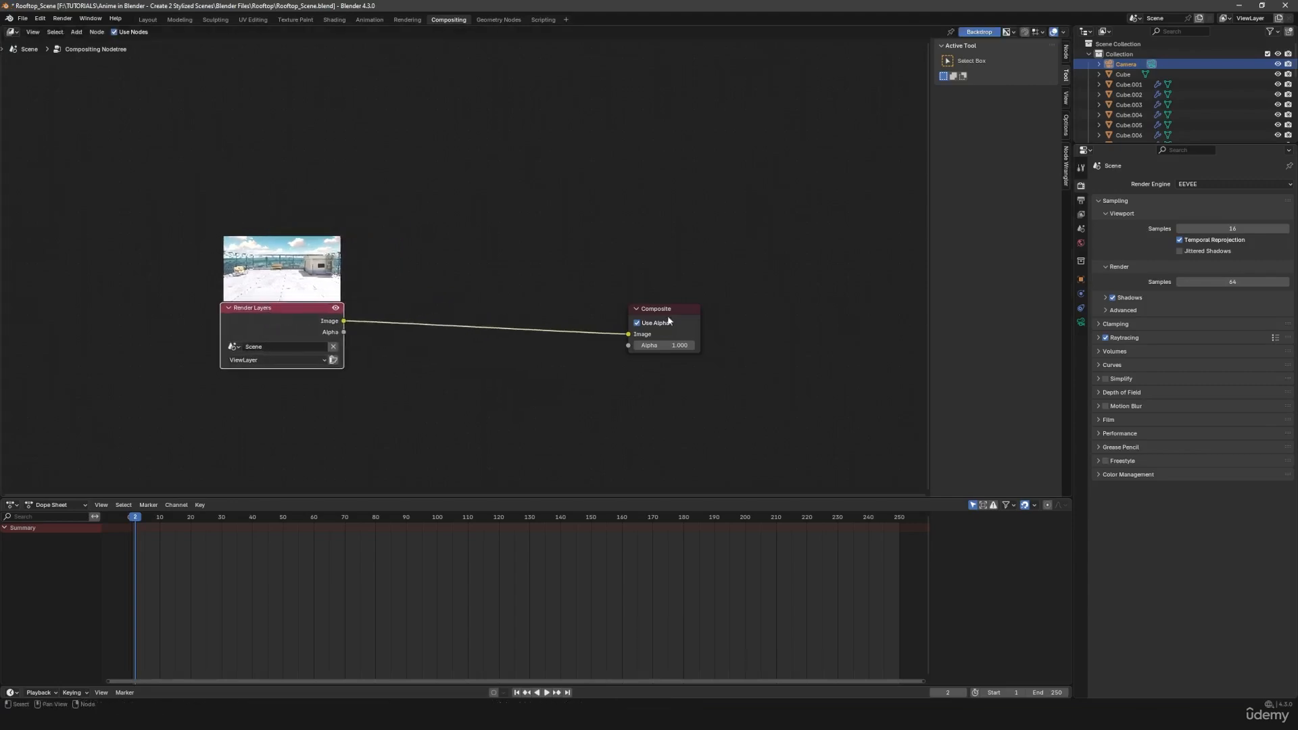
drag(684, 311, 666, 321)
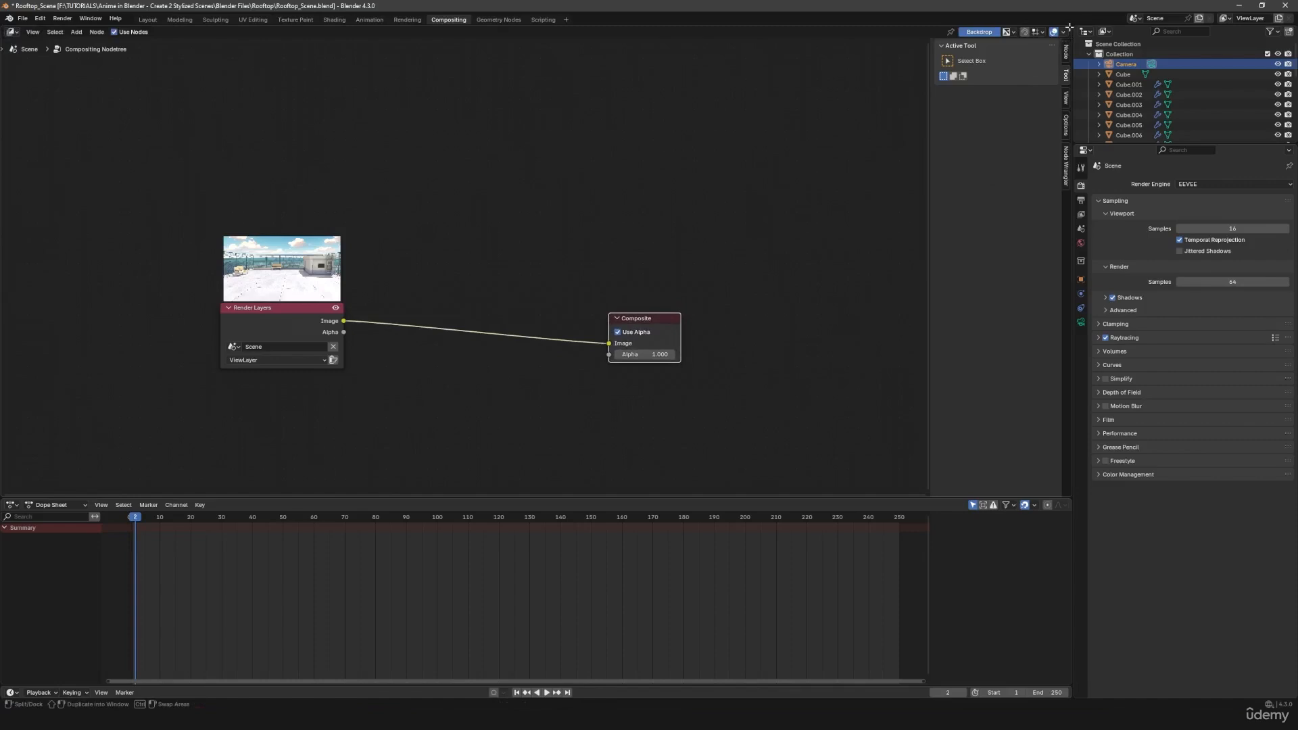
- Split the compositor area and show the Render Result in an Image Editor beside the nodes, fitted to the area
drag(1068, 27, 605, 74)
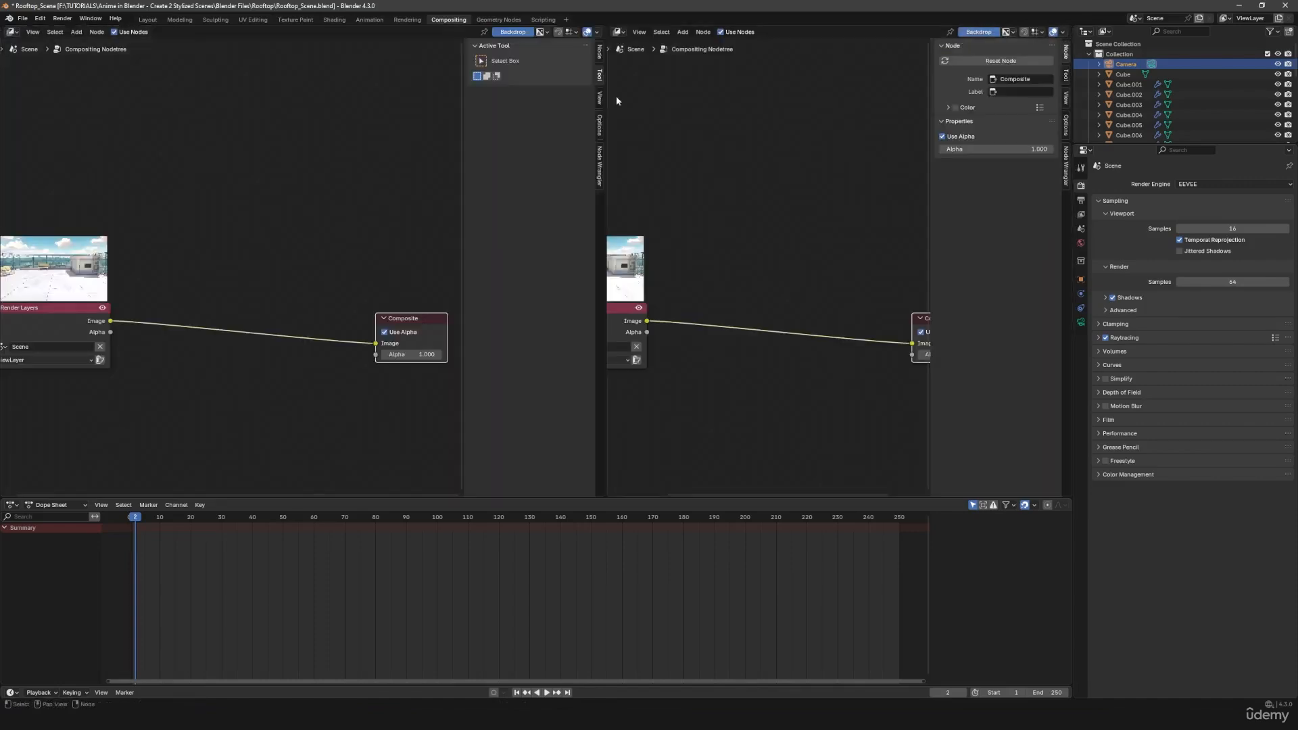
click(619, 32)
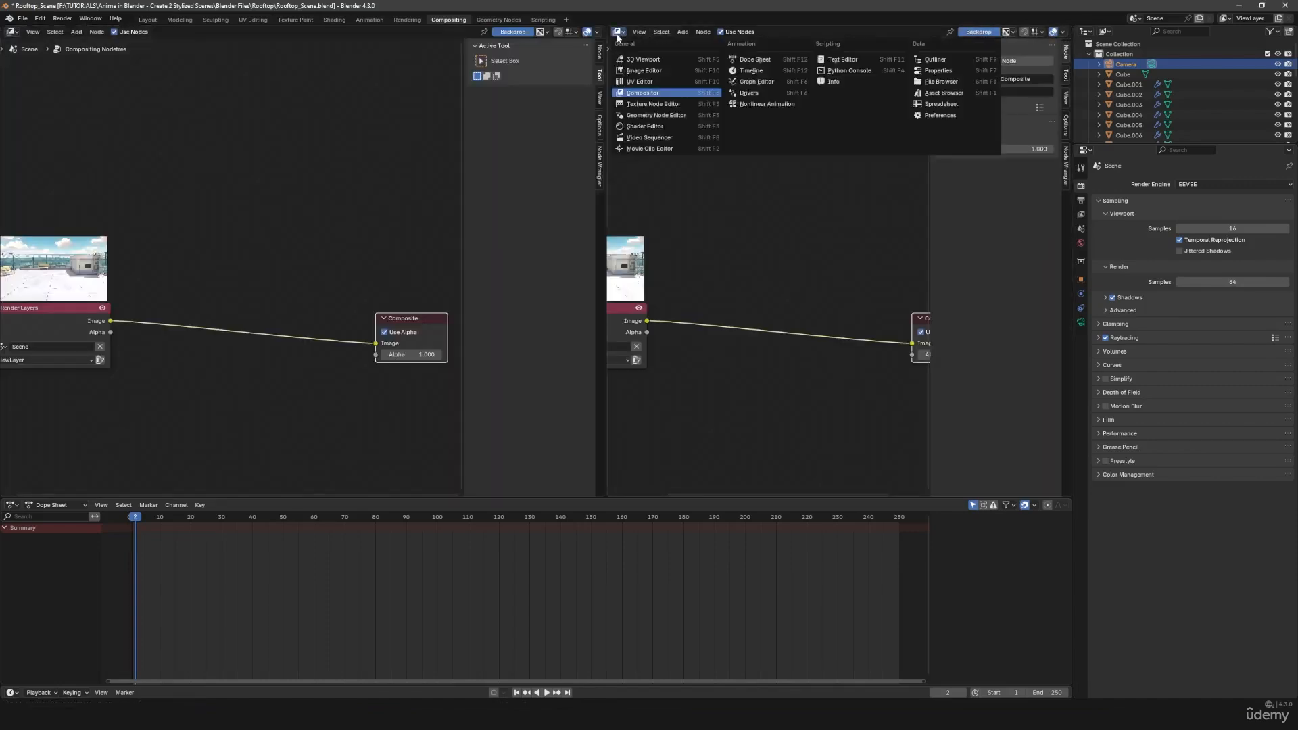
click(643, 71)
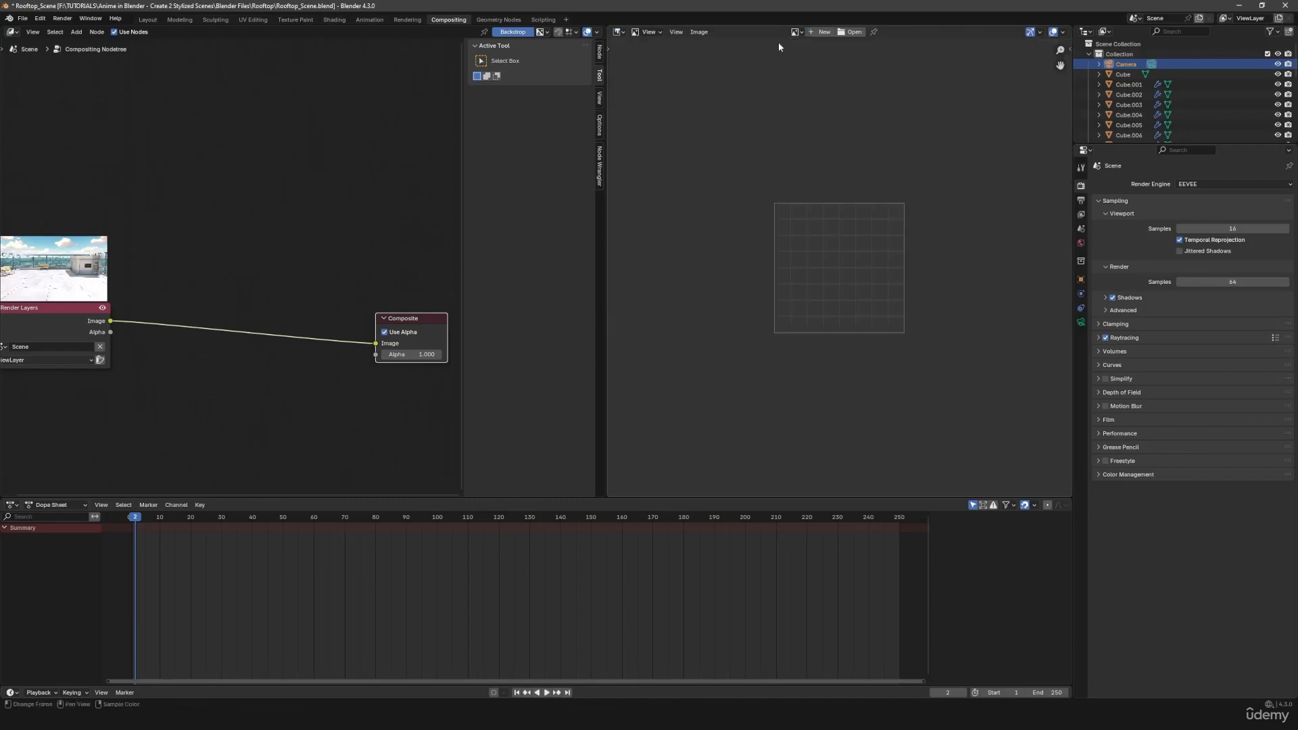
click(796, 32)
click(816, 95)
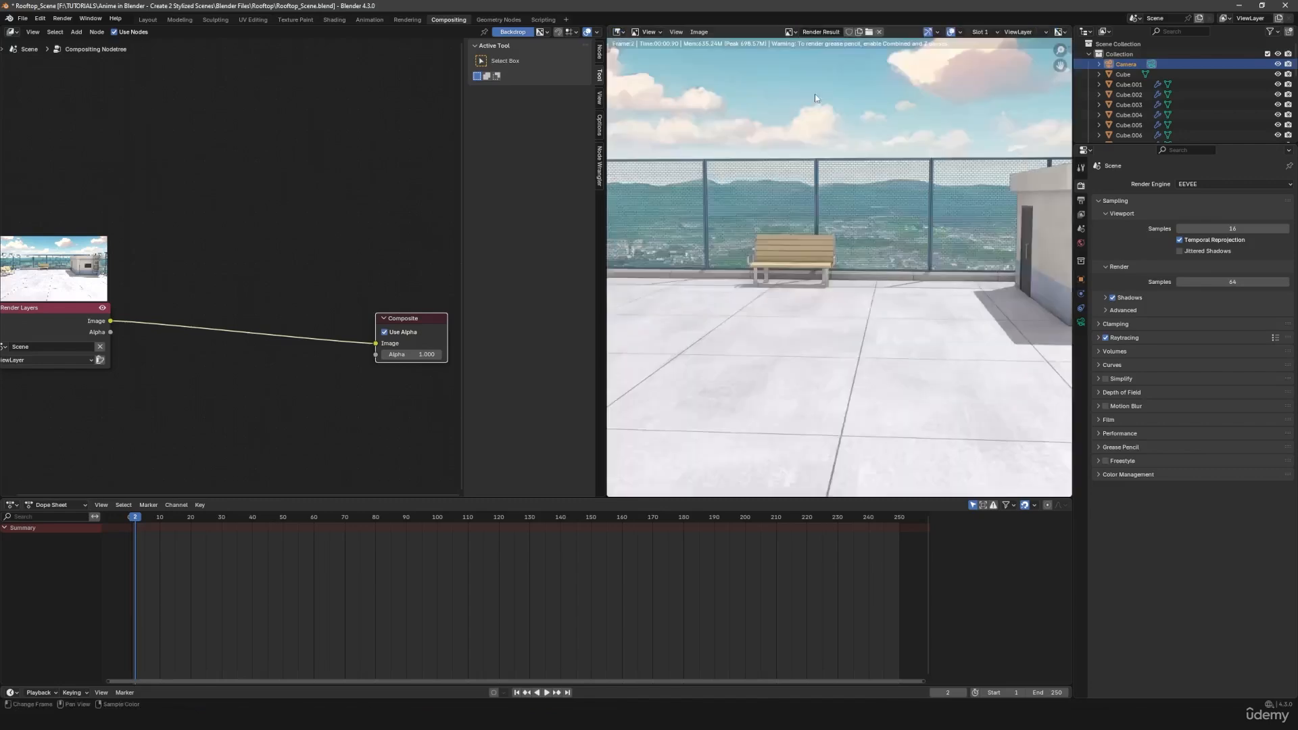
scroll(802, 284, down, 3)
scroll(802, 284, up, 1)
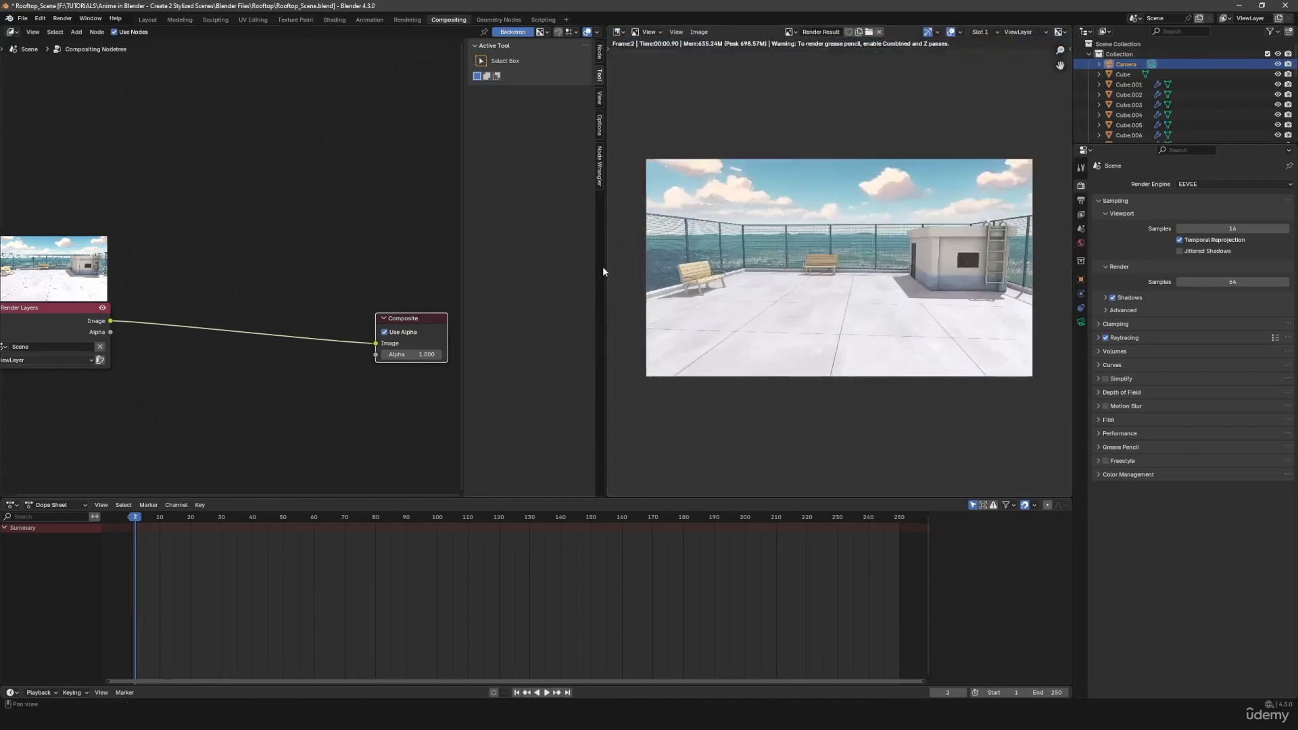
drag(603, 268, 625, 271)
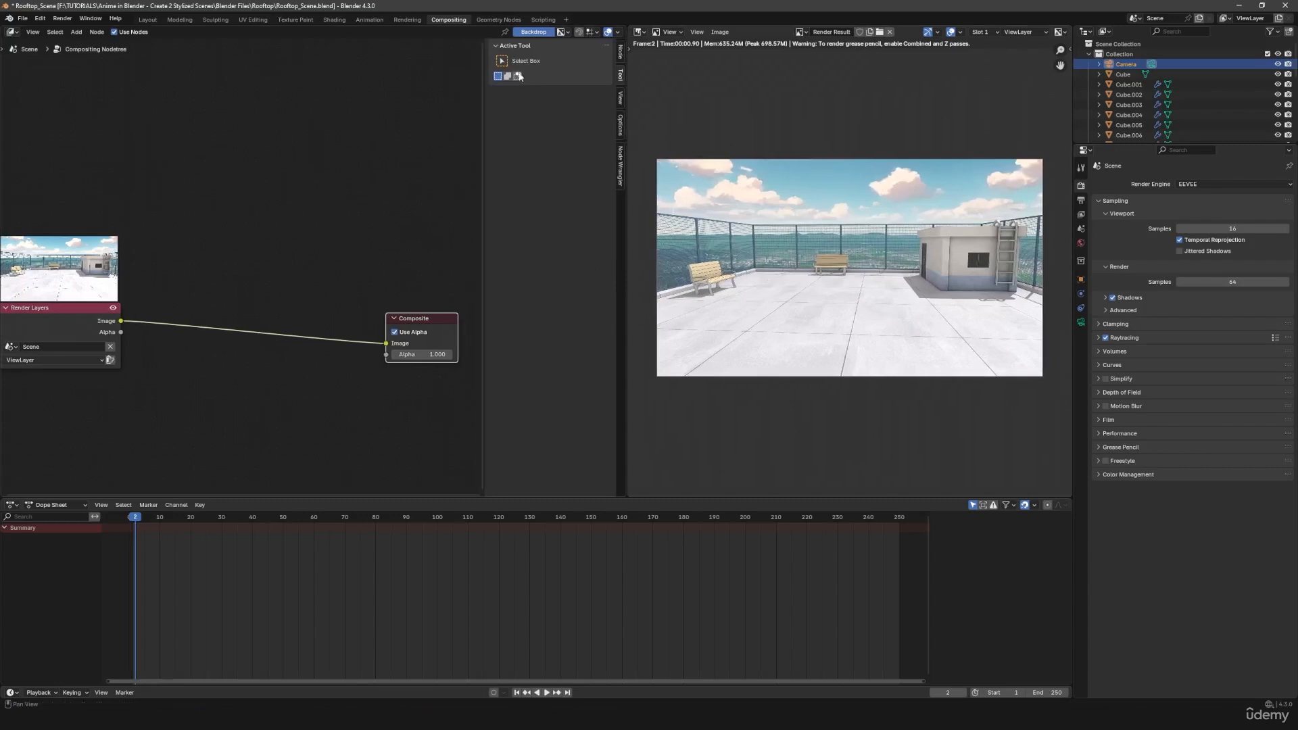
- Insert a Kuwahara node between Render Layers and Composite, and set its size to 7.4
click(388, 211)
key(n)
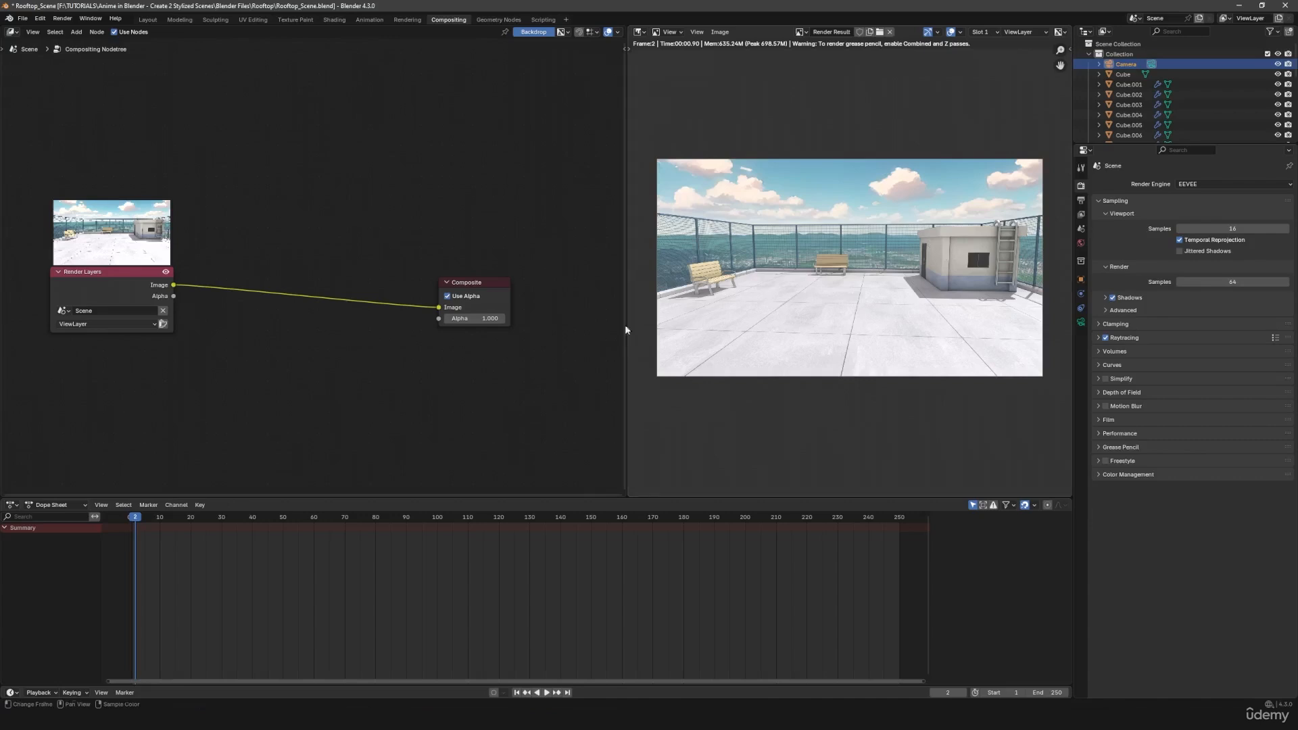
key(shift)
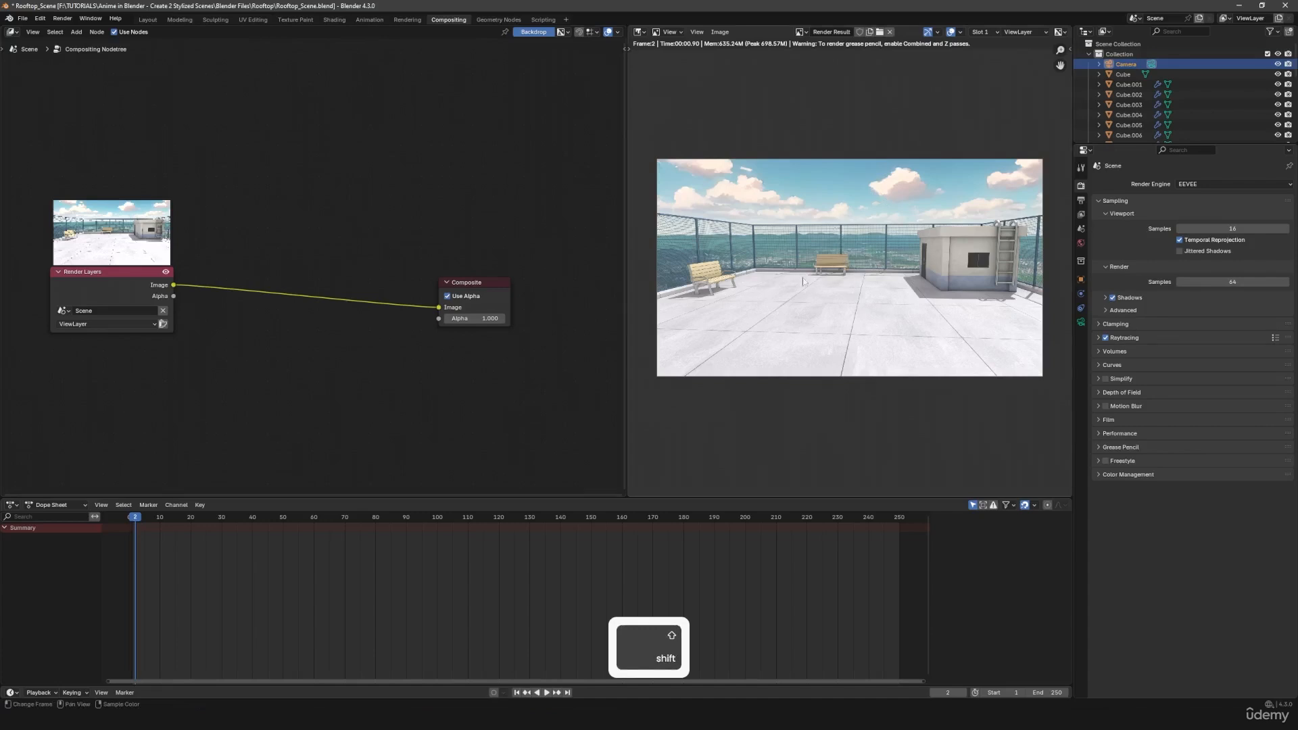
key(shift+a)
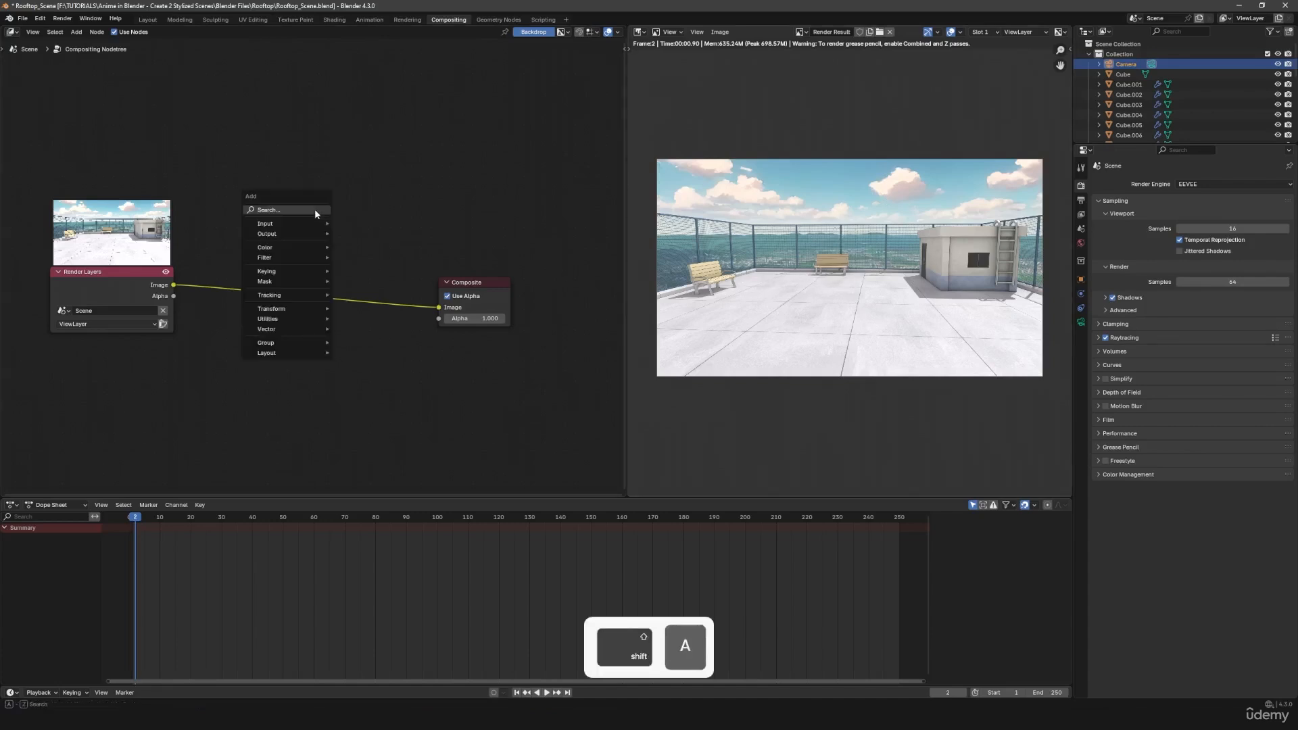
mouse_move(317, 209)
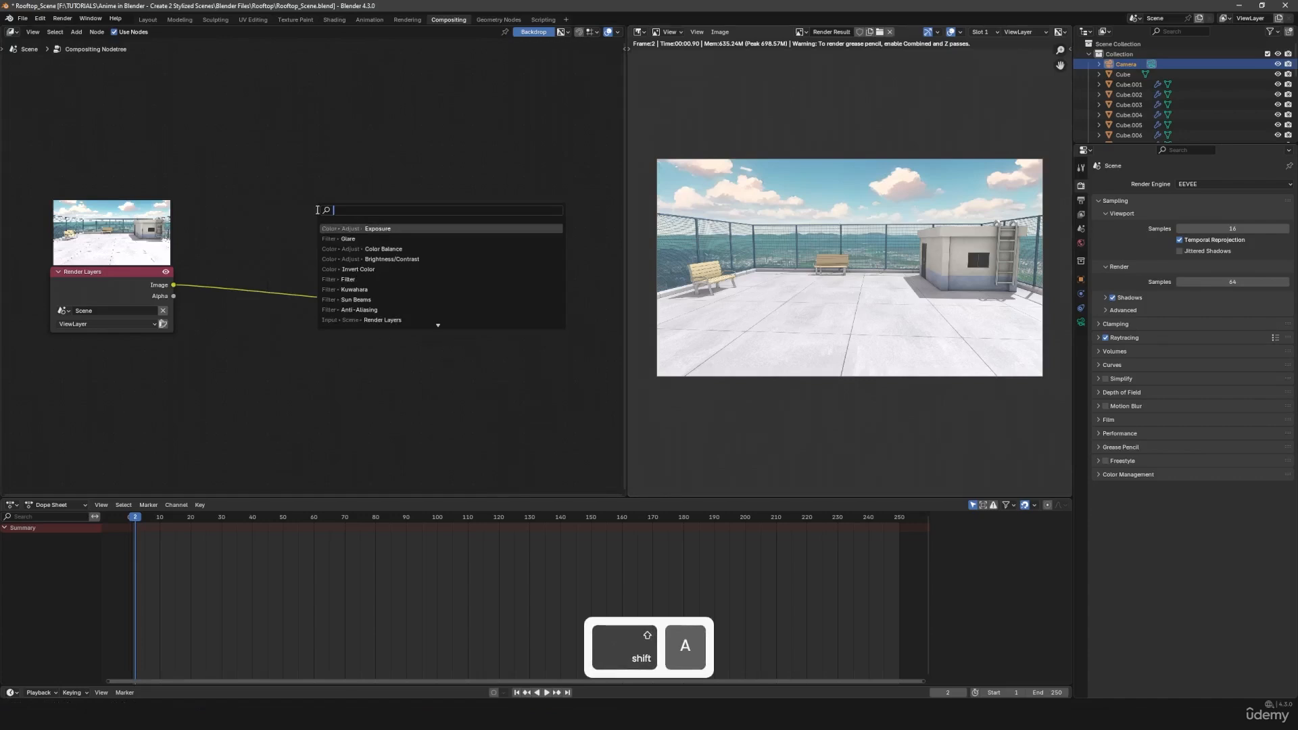
text(kuwa)
key(Return)
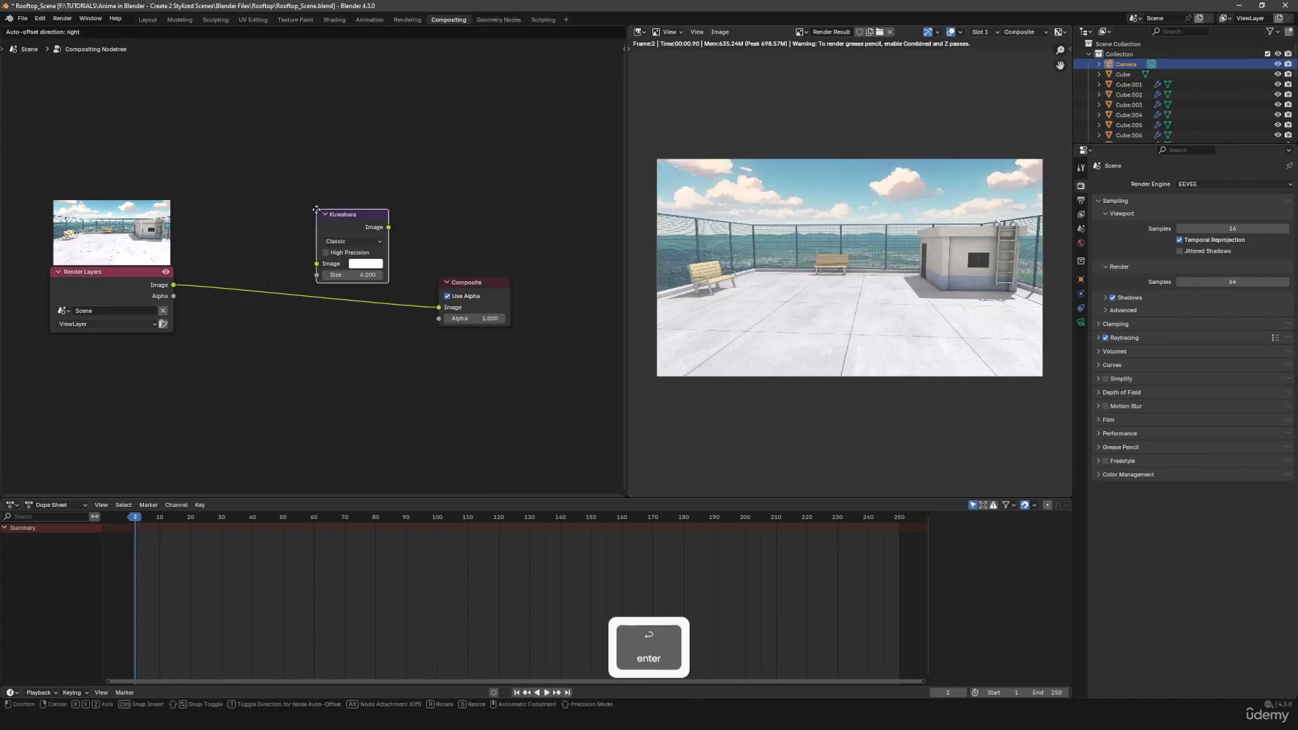
click(253, 239)
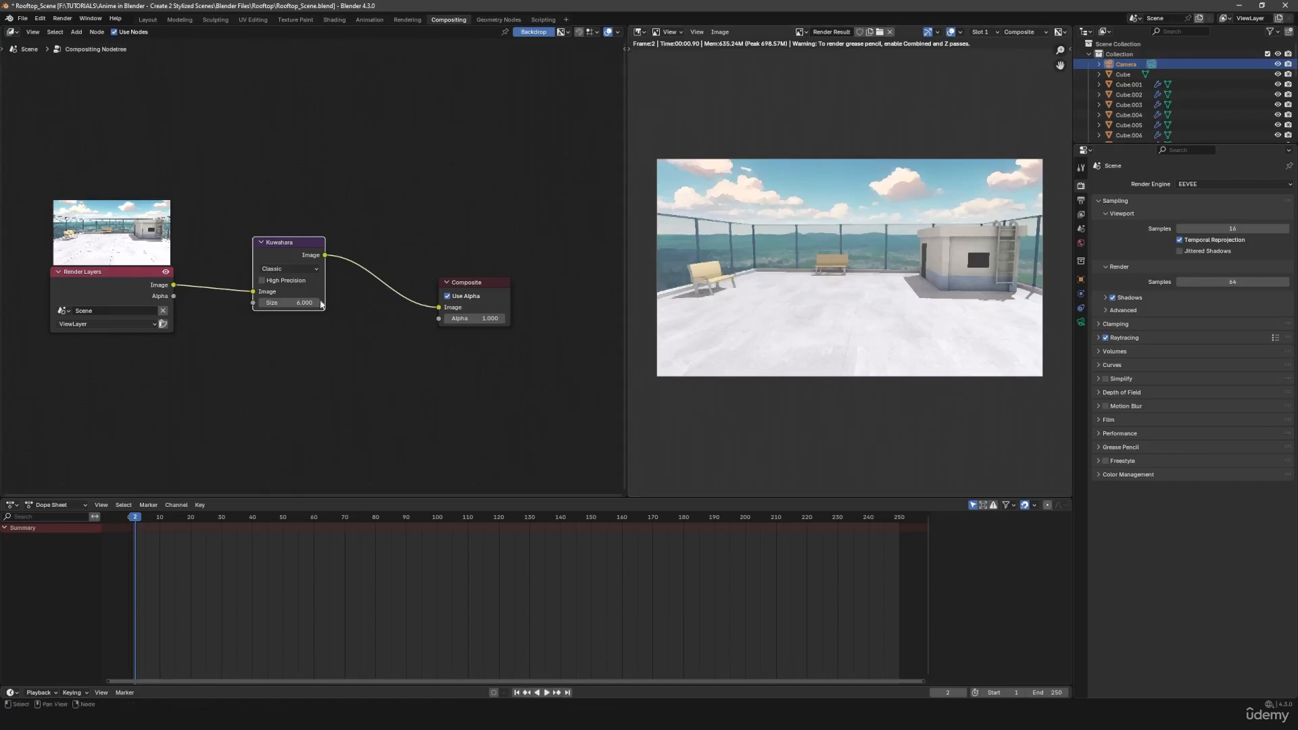
mouse_move(304, 303)
mouse_down()
mouse_move(344, 302)
mouse_move(314, 303)
mouse_up()
- Examine the Kuwahara effect on the building, ladder, fence and floor in the render, up close and as a whole
scroll(851, 311, up, 4)
middle_drag(851, 311, 907, 341)
scroll(893, 307, up, 5)
middle_drag(985, 363, 800, 311)
scroll(802, 313, down, 4)
middle_drag(1054, 329, 639, 365)
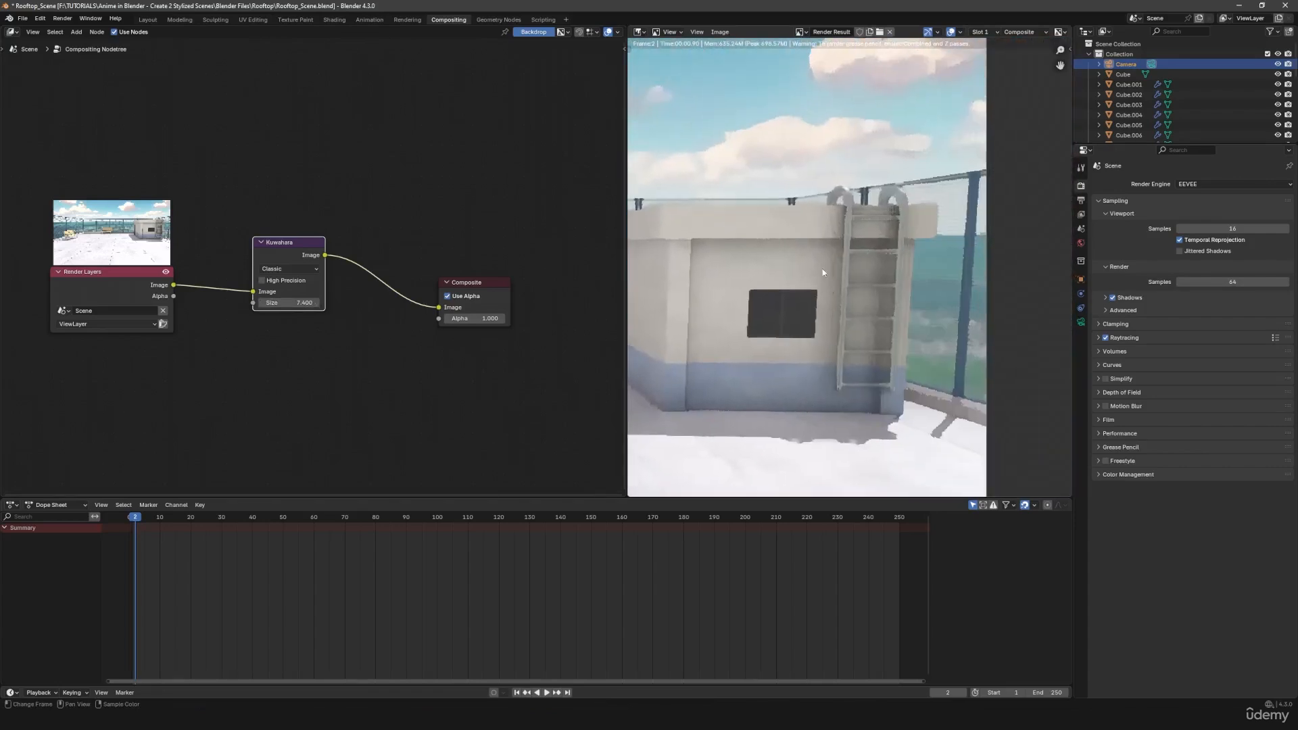
scroll(855, 325, up, 6)
scroll(858, 314, down, 6)
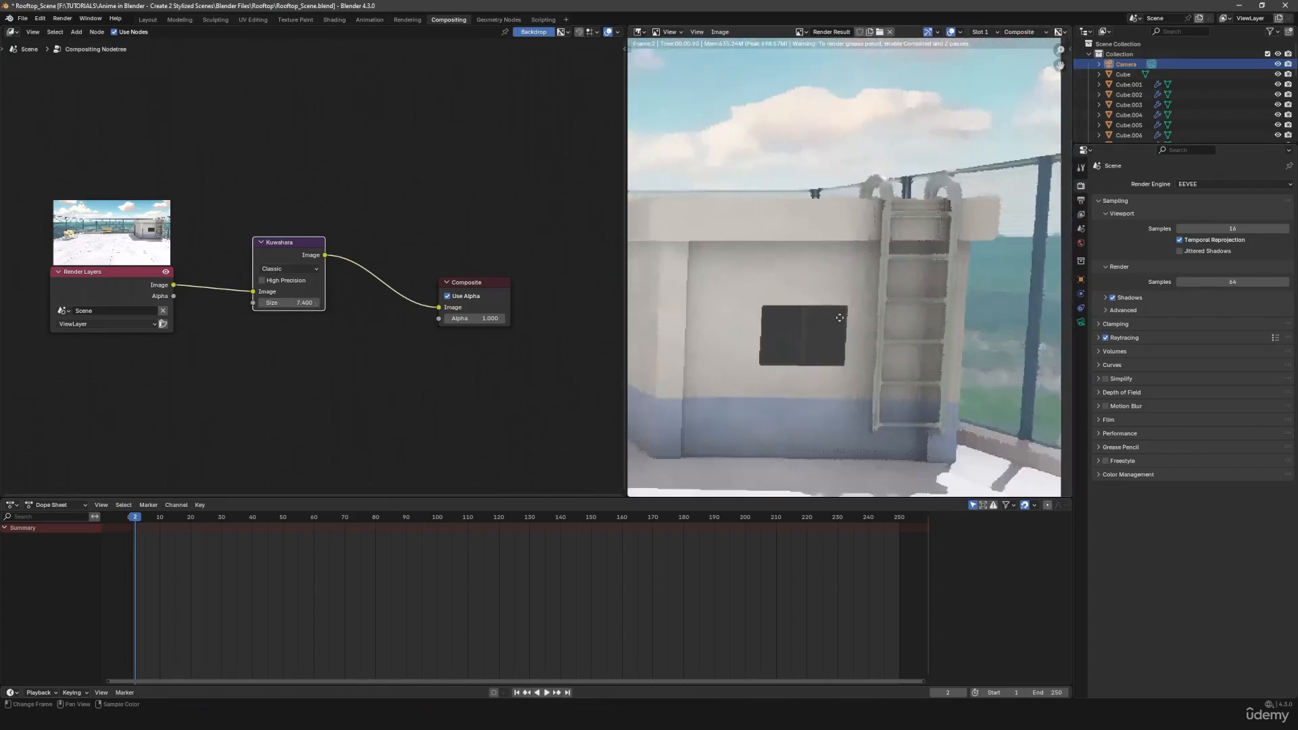
scroll(788, 295, down, 2)
middle_drag(788, 295, 861, 301)
middle_drag(727, 296, 842, 292)
scroll(841, 288, down, 2)
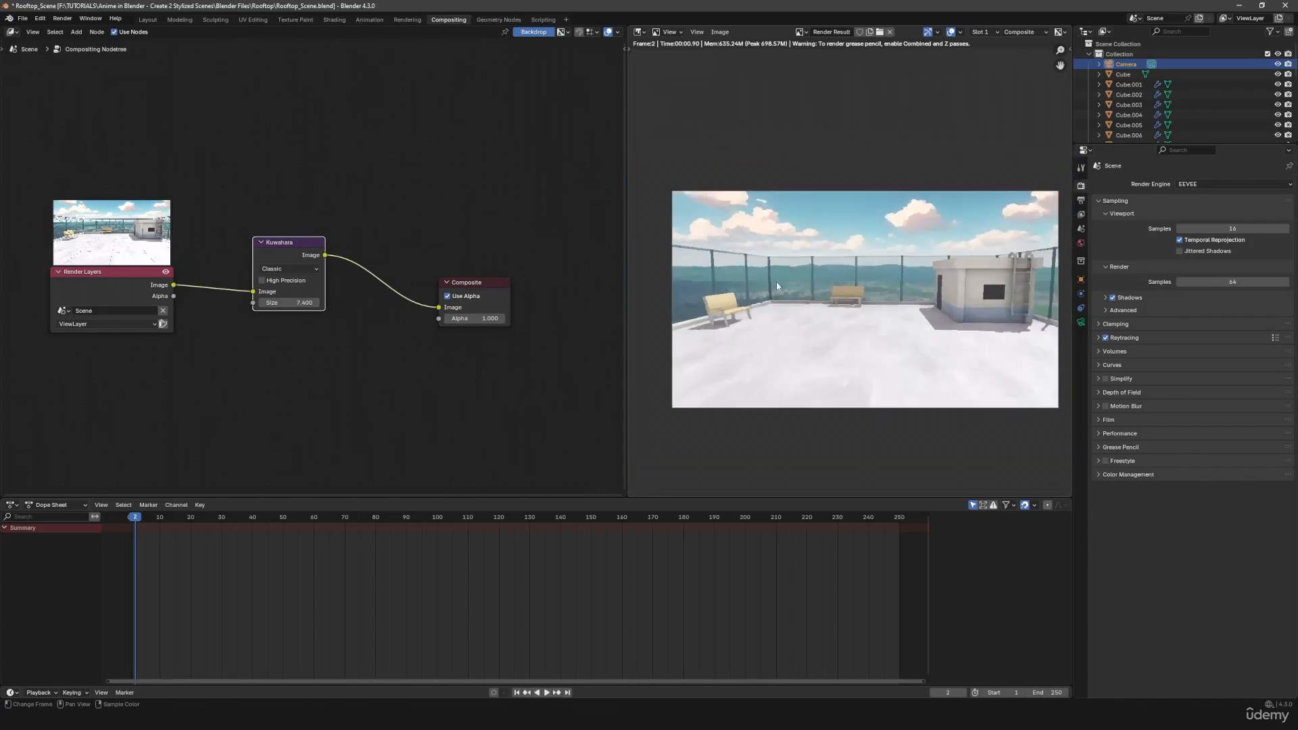
middle_drag(755, 215, 693, 230)
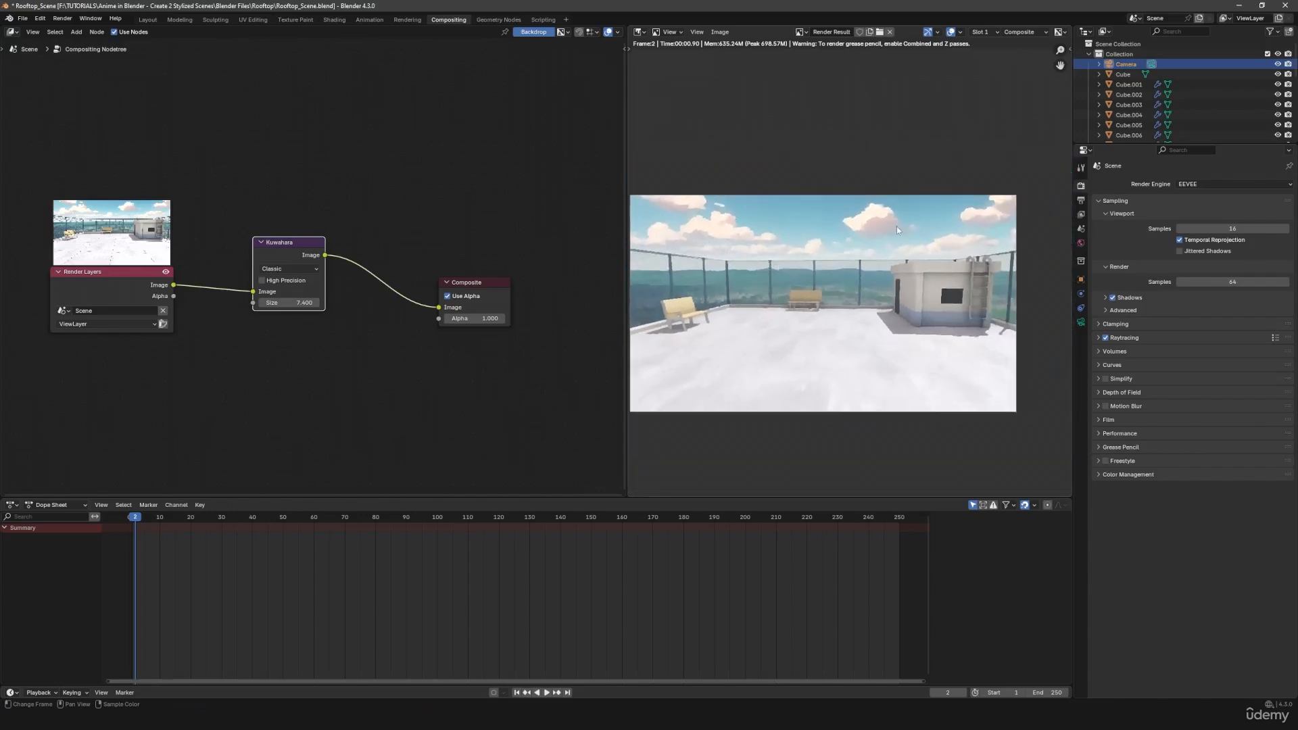
middle_drag(762, 290, 782, 291)
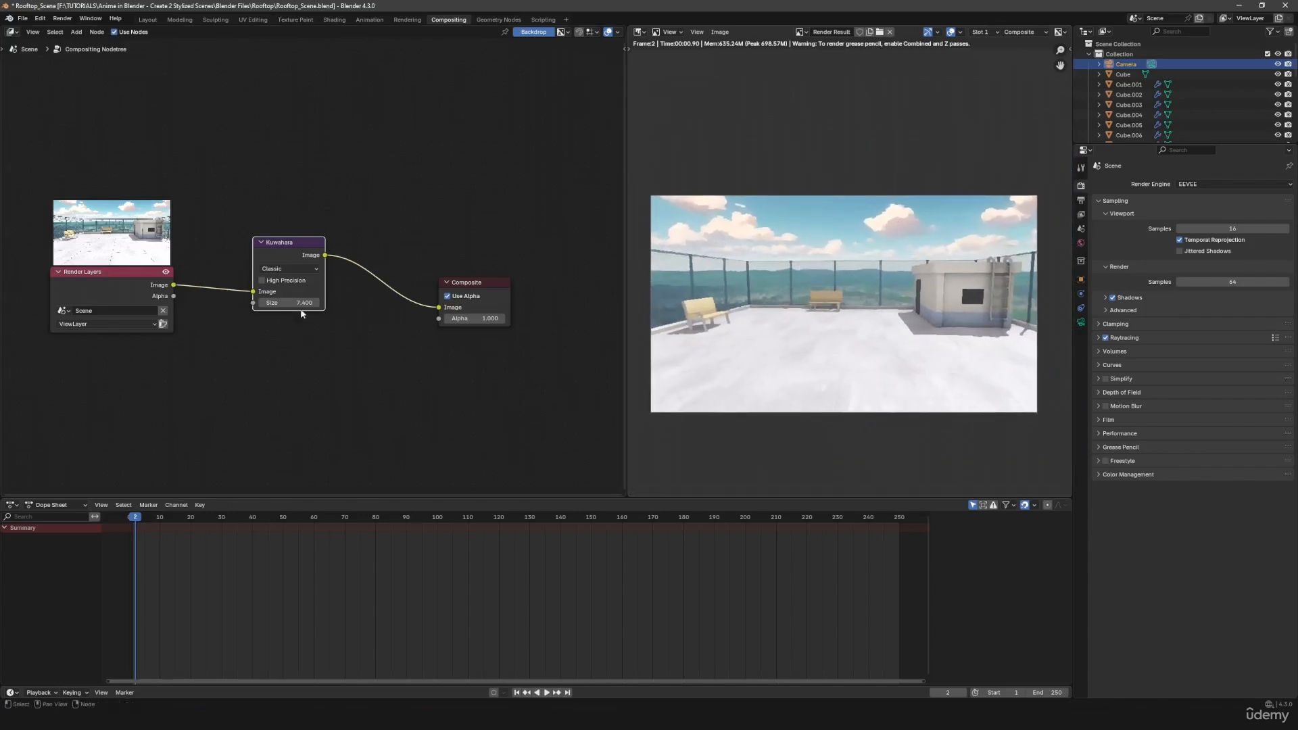
- Lower the Kuwahara node's size to below 3.78 for a subtler painterly effect that keeps the floor tile lines
shift+drag(301, 304, 251, 304)
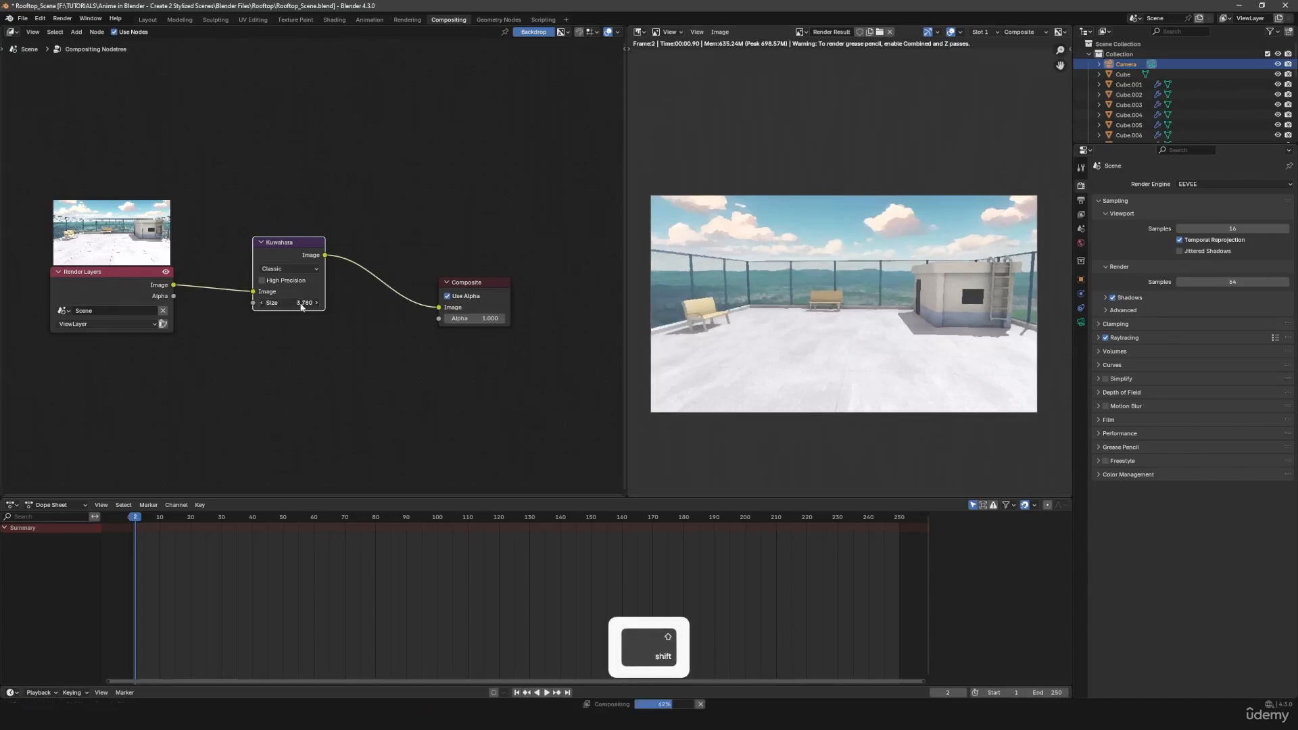
shift+drag(302, 304, 203, 304)
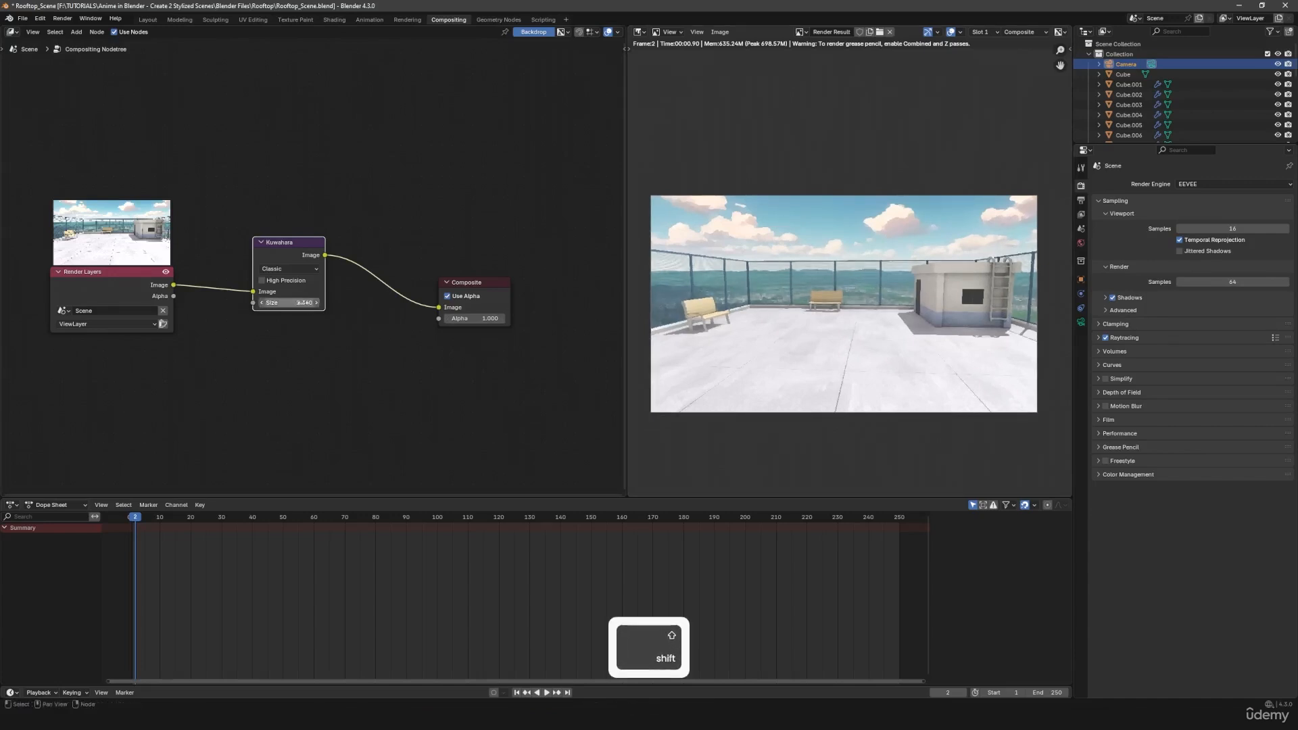
- Set the Kuwahara node's size to 1.5
click(297, 304)
text(1.5)
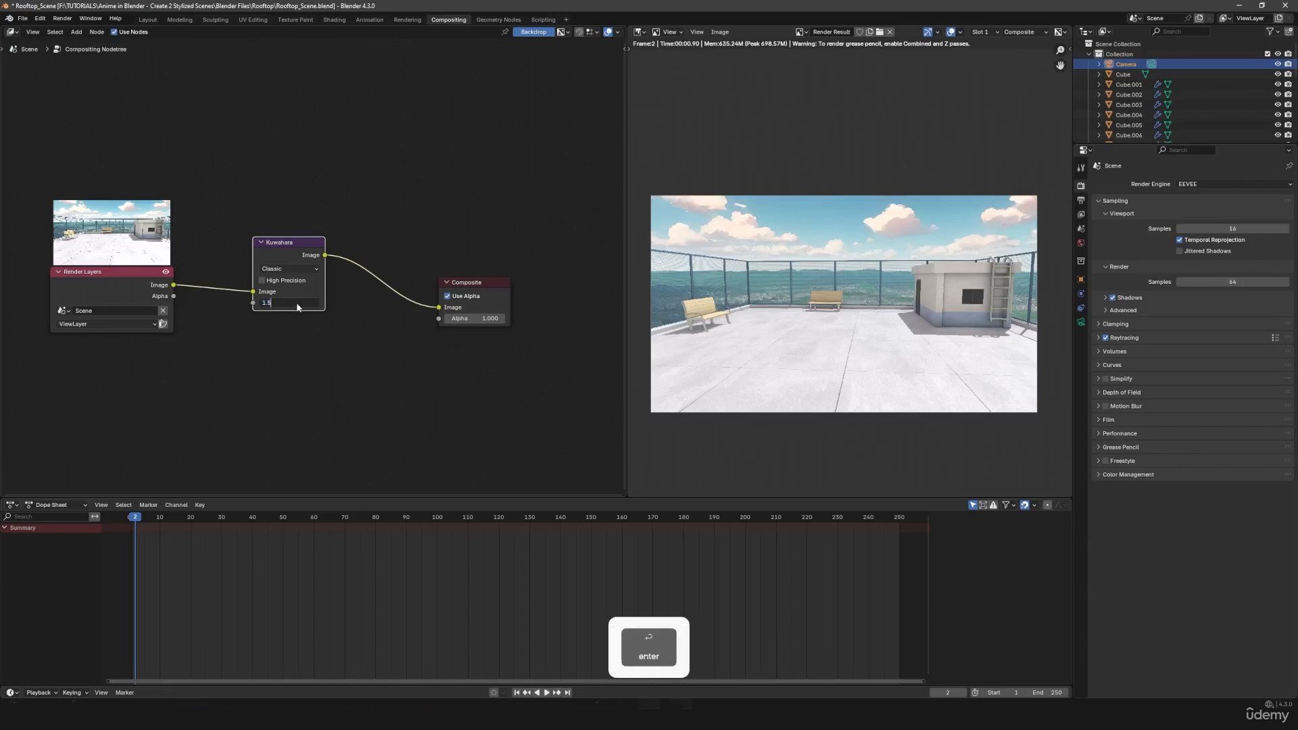
key(Return)
- Compare the render close up at the bench, fence and floor with the Kuwahara node muted and active
scroll(968, 322, up, 2)
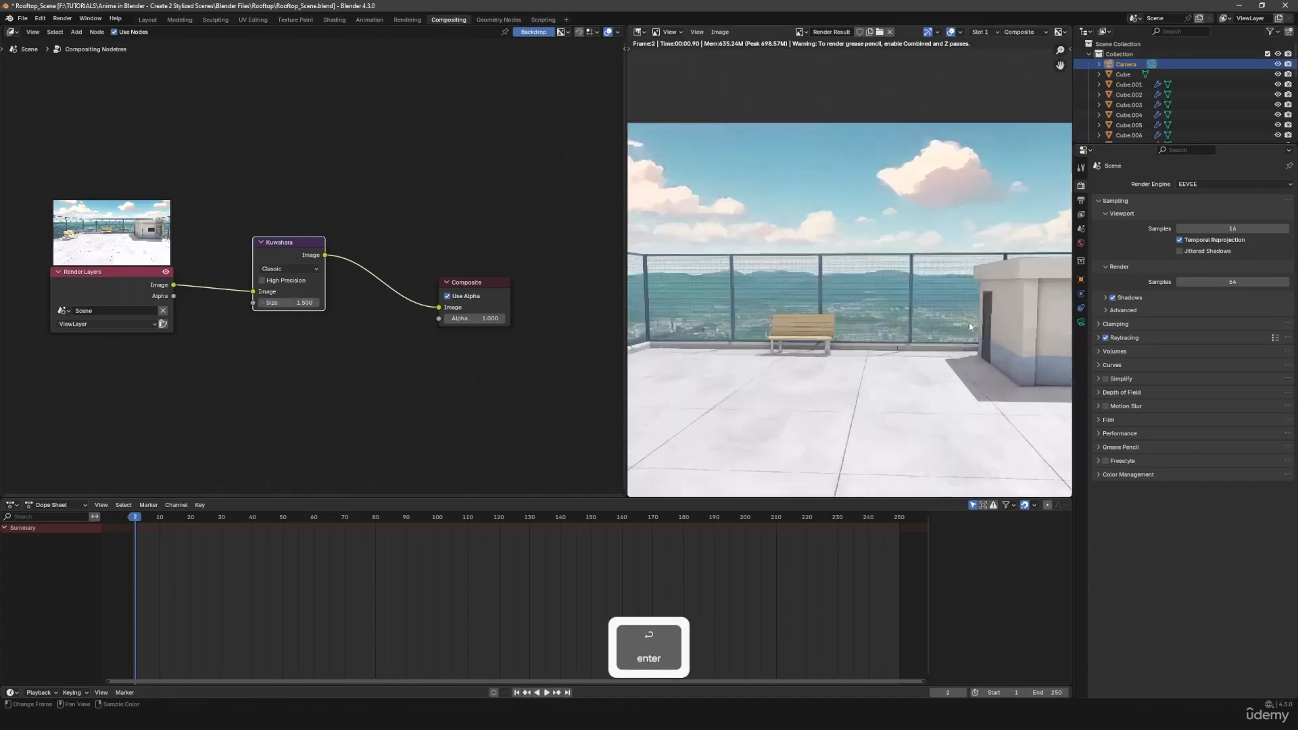
scroll(923, 369, up, 1)
scroll(909, 322, down, 2)
scroll(865, 354, up, 2)
scroll(865, 354, up, 5)
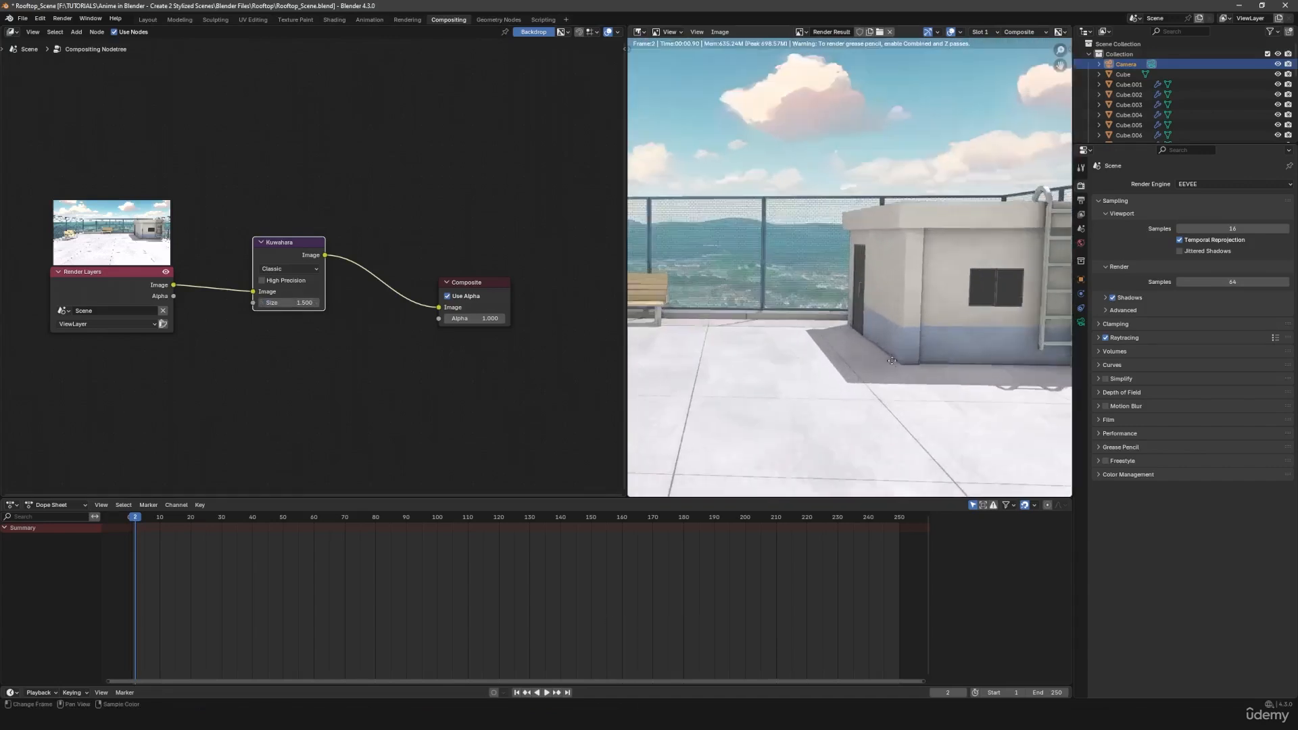
middle_drag(807, 240, 878, 347)
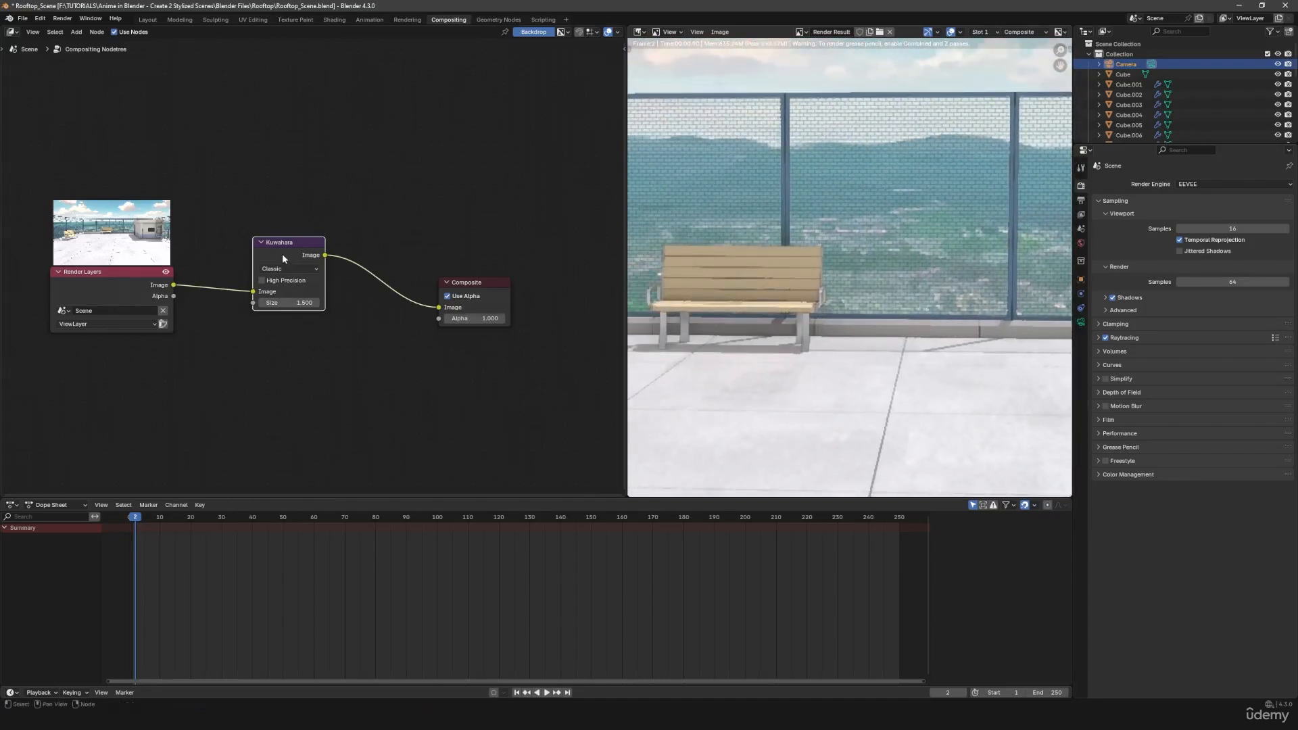
key(m)
key(m)
key(m)
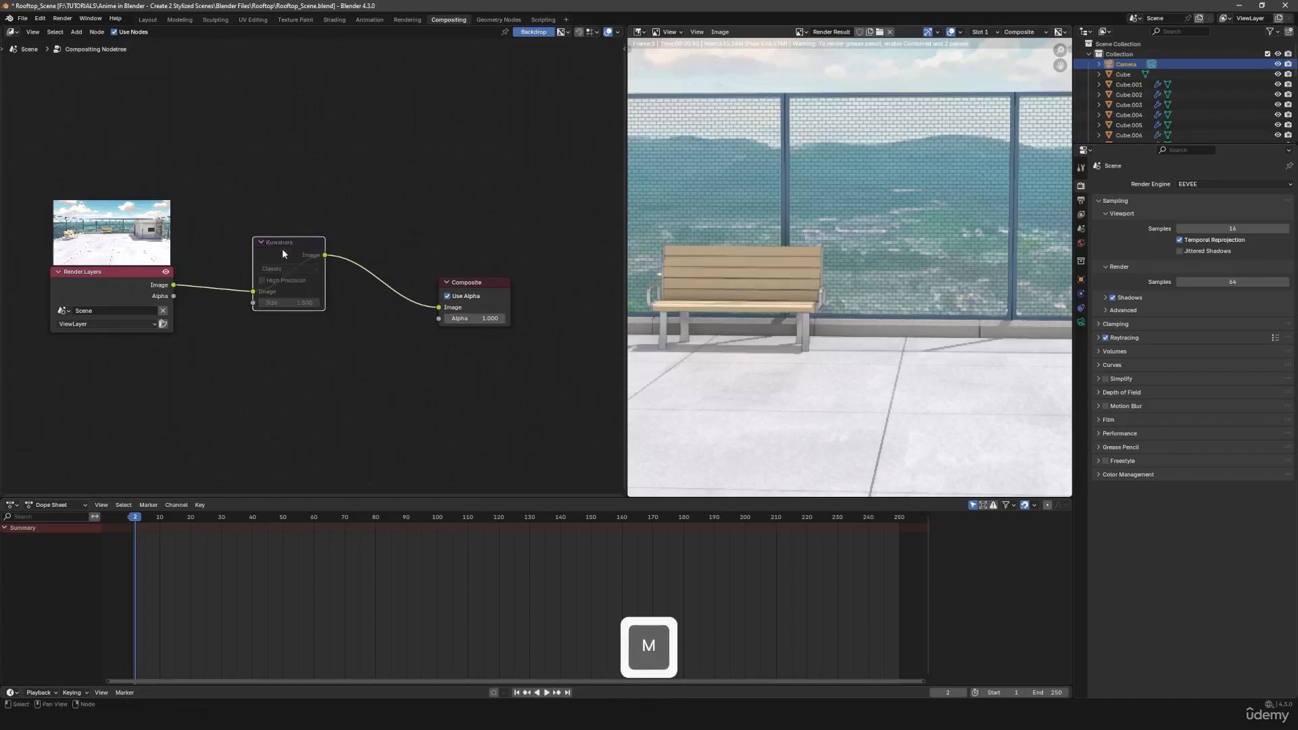
key(m)
key(m)
key(m)
middle_drag(817, 251, 800, 259)
scroll(800, 259, down, 4)
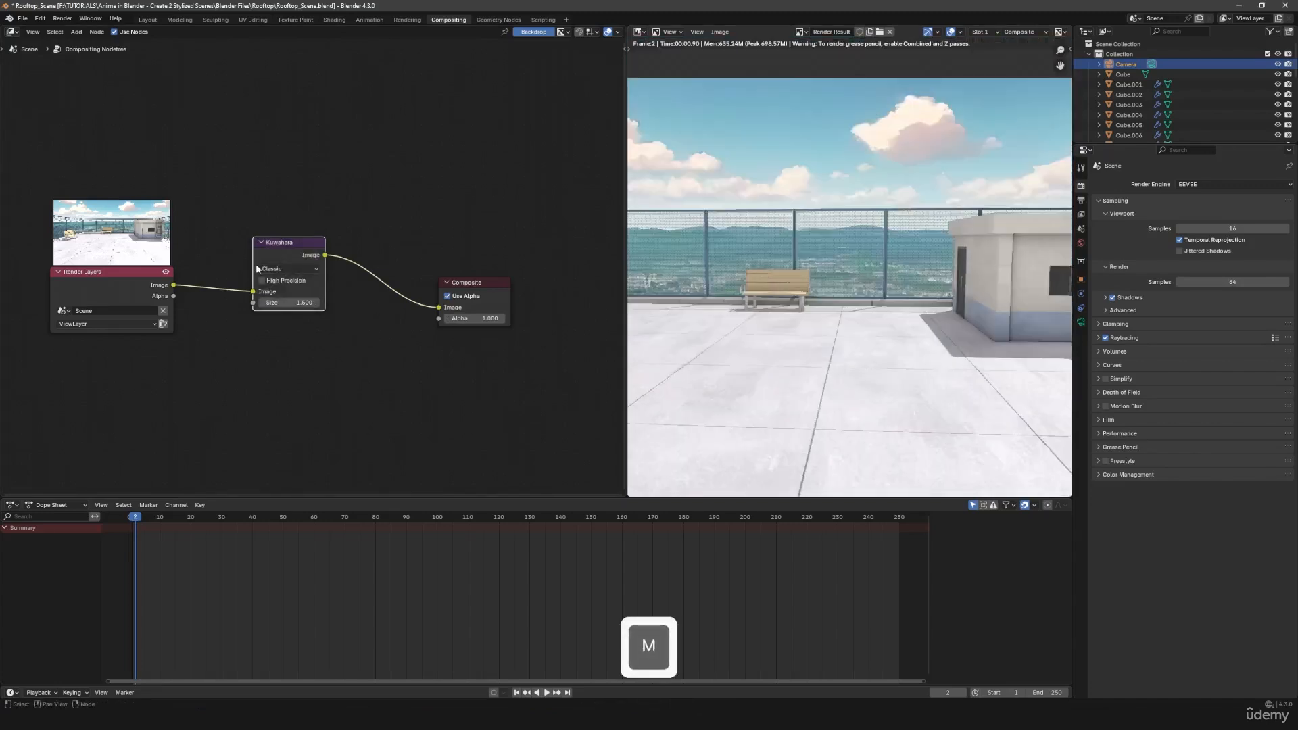
- Toggle the Kuwahara node's mute in a wider view of the rooftop, then examine the filtered render as a whole
key(m)
middle_drag(827, 304, 827, 339)
scroll(743, 345, up, 1)
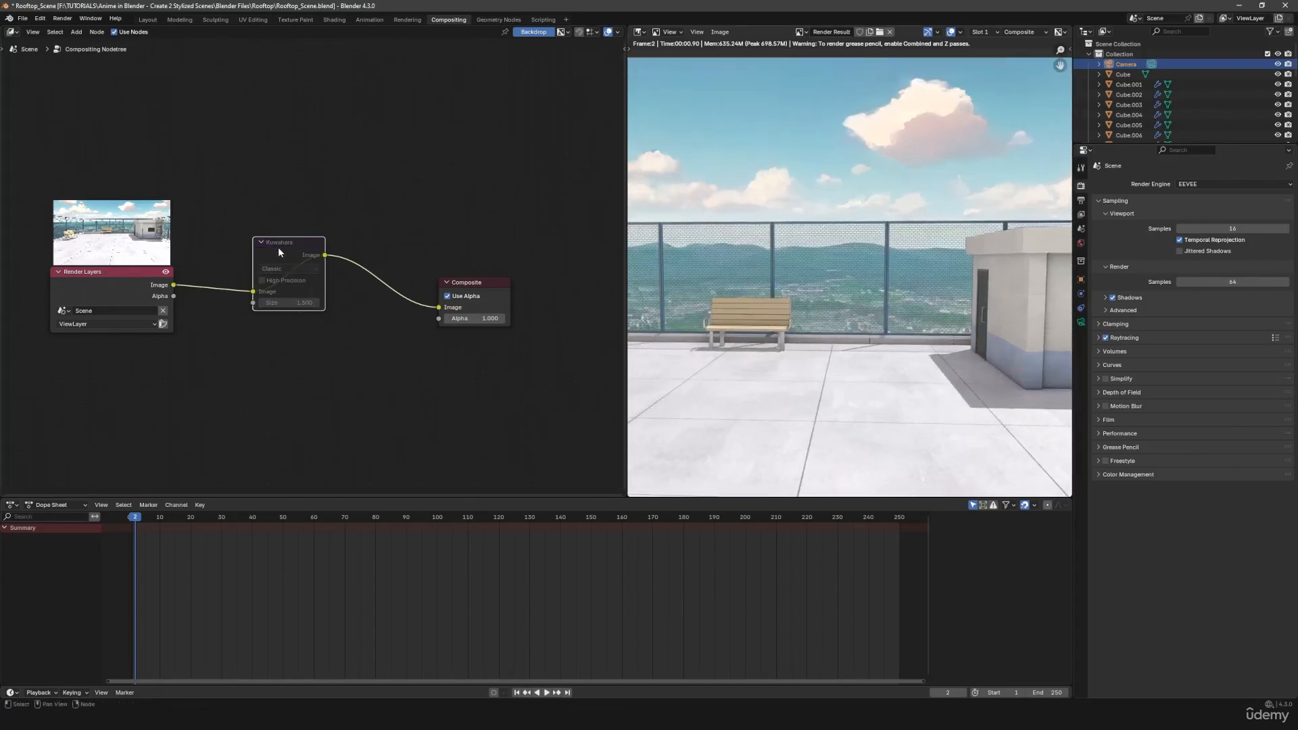
key(m)
key(m)
key(m)
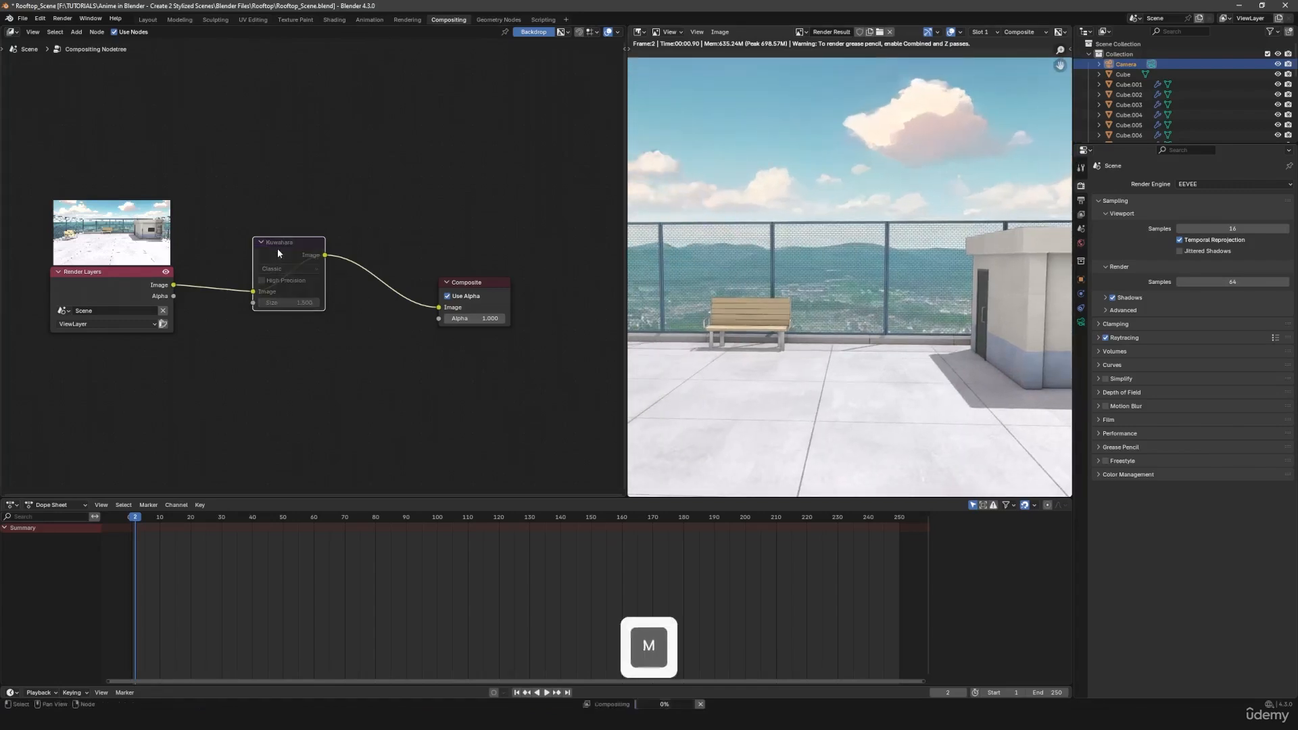
key(m)
key(m)
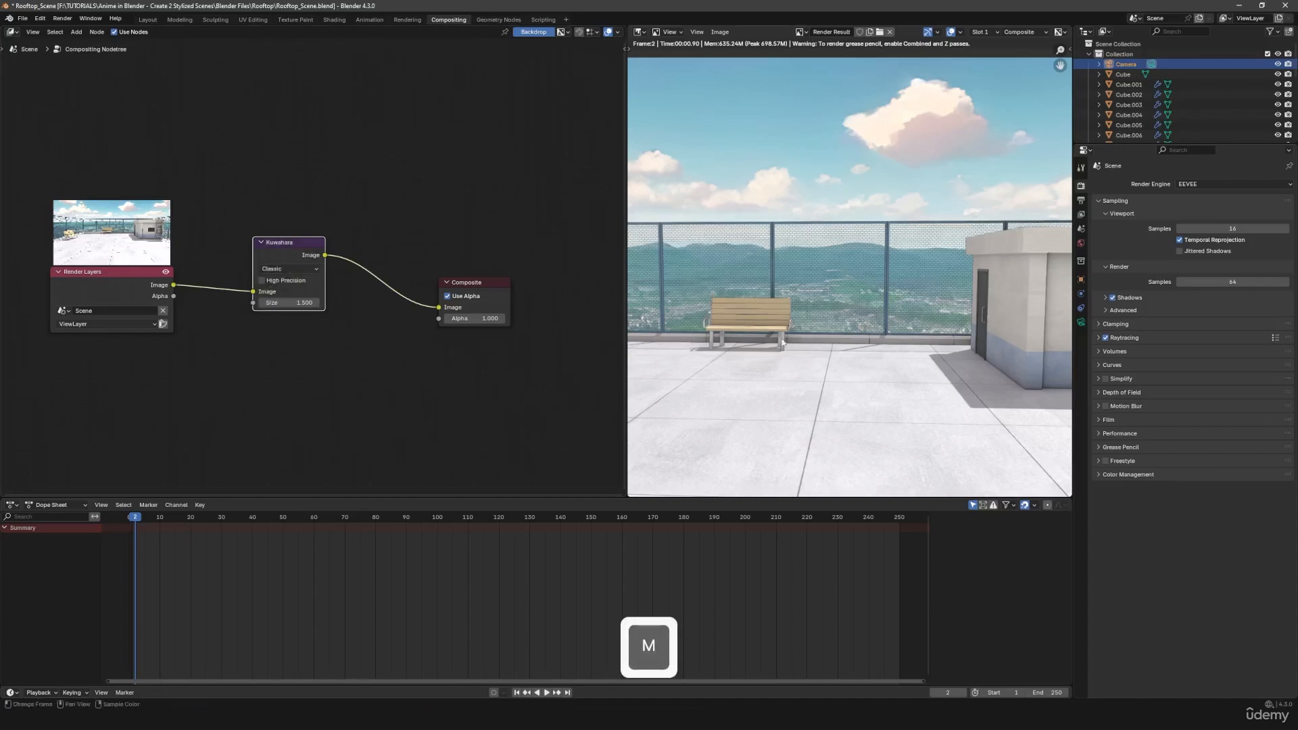
middle_drag(632, 354, 819, 328)
middle_drag(685, 321, 852, 337)
middle_drag(1004, 380, 825, 333)
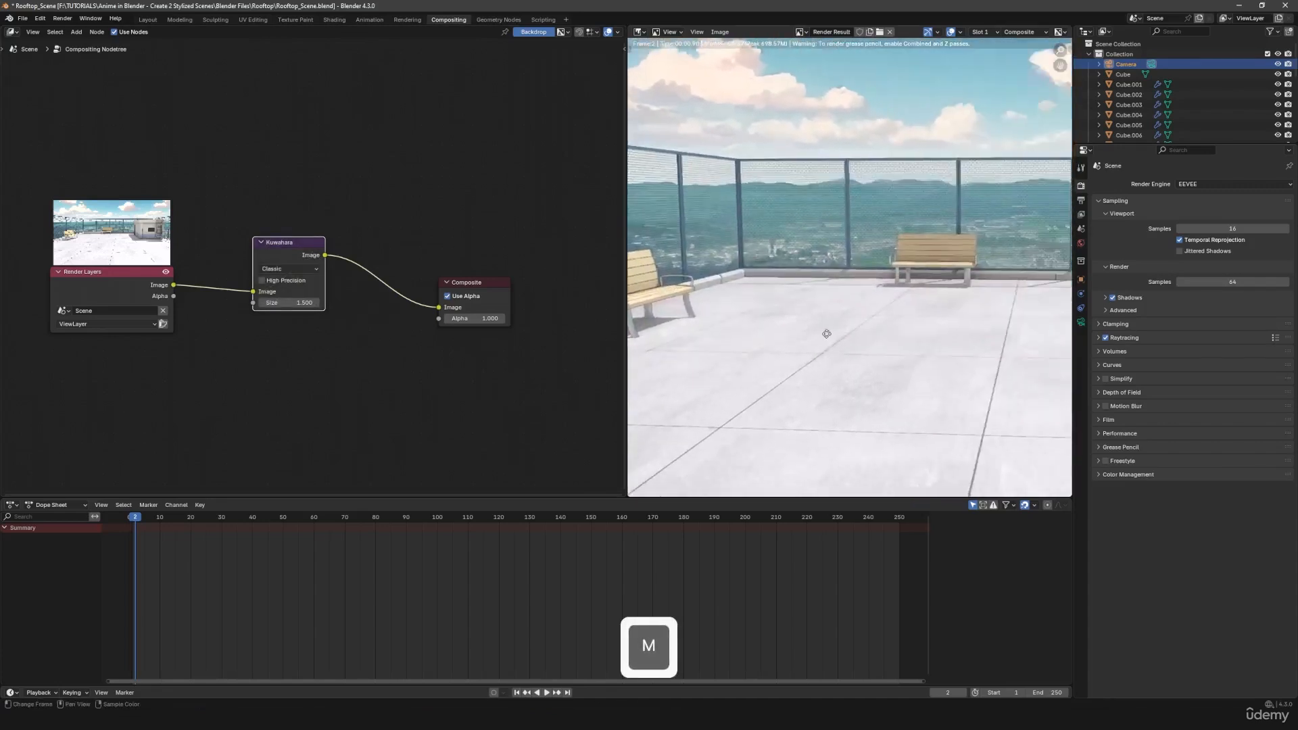
middle_drag(1004, 333, 749, 332)
scroll(888, 324, down, 2)
scroll(888, 323, down, 1)
middle_drag(888, 324, 892, 321)
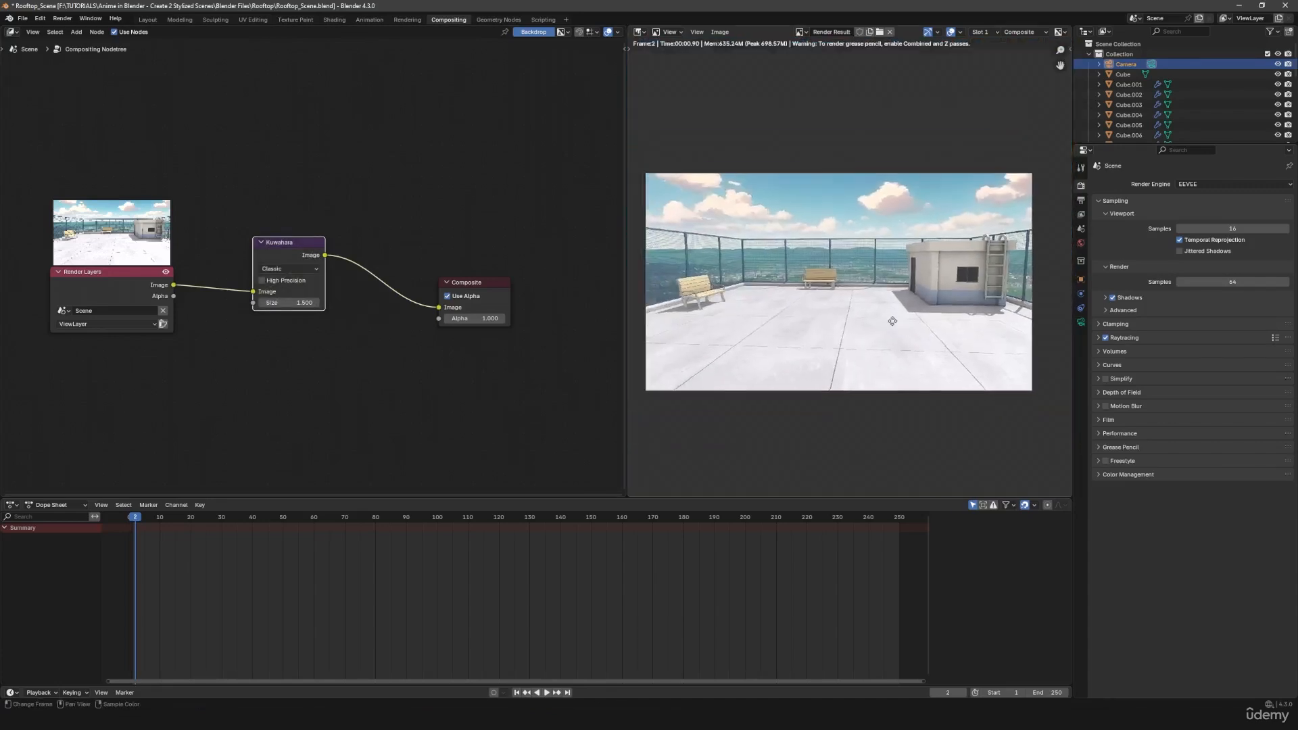
- Move Composite further from Kuwahara, insert a Filter node set to Soften between them, and set its factor to 0.5
click(407, 362)
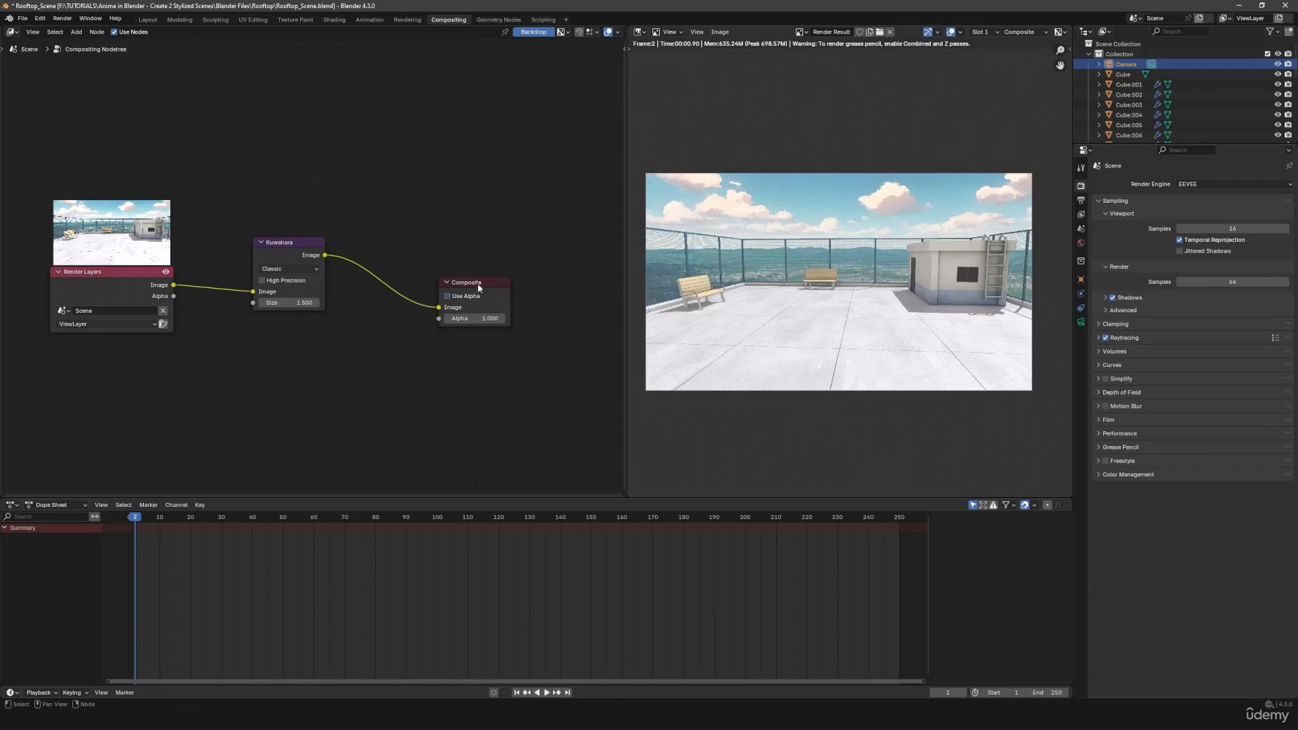
drag(476, 295, 521, 293)
click(442, 226)
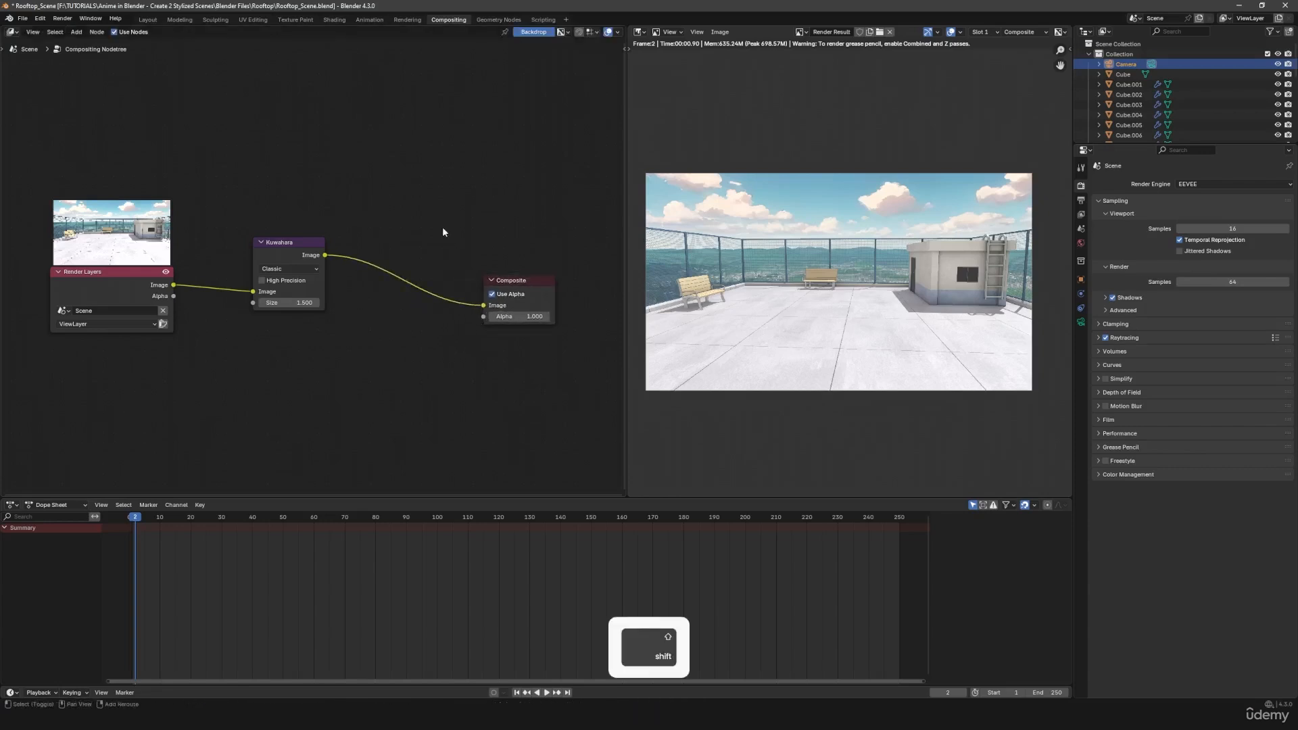
key(shift+a)
text(f)
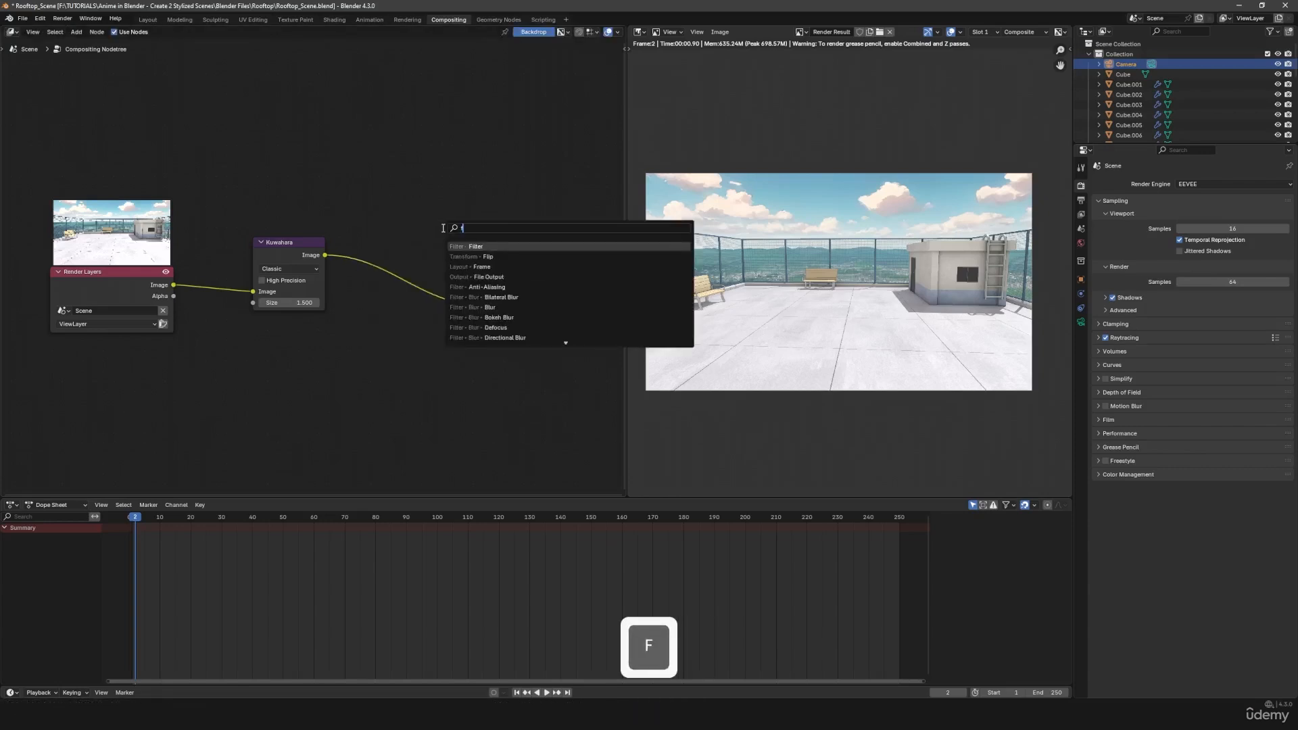
click(471, 246)
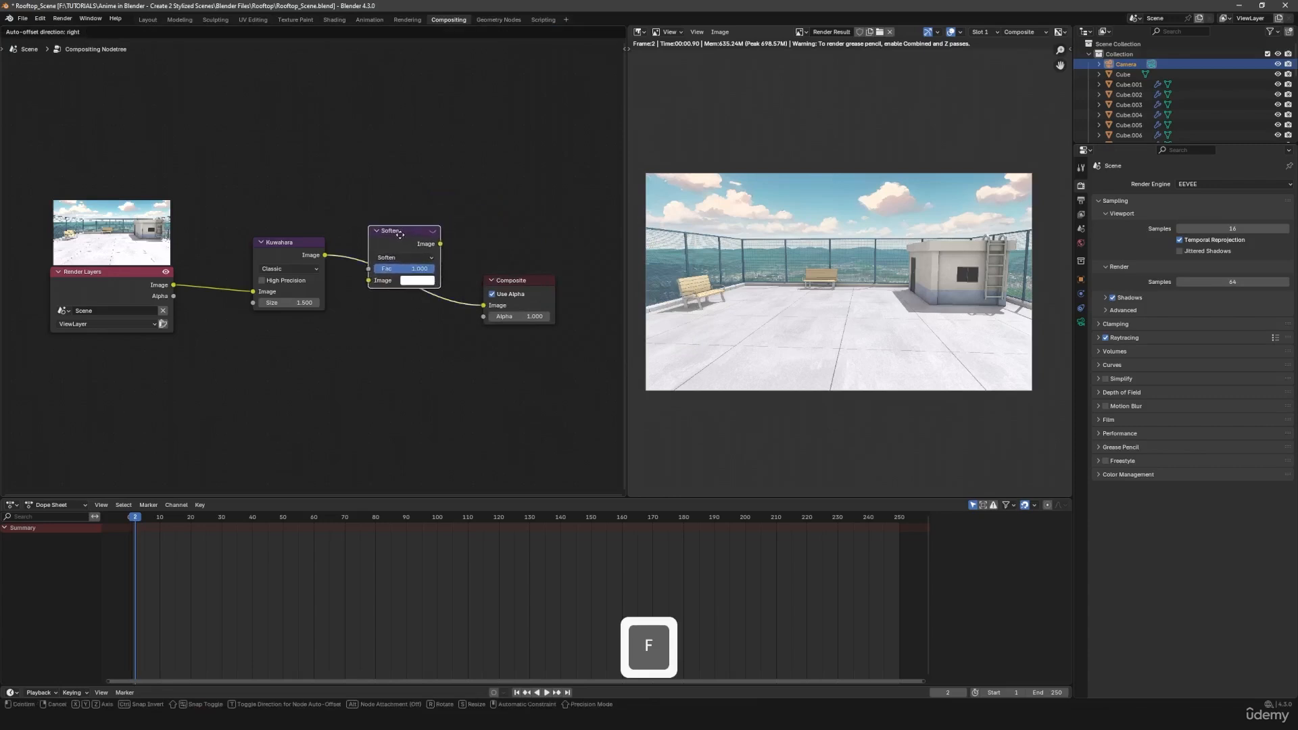
click(402, 241)
click(420, 269)
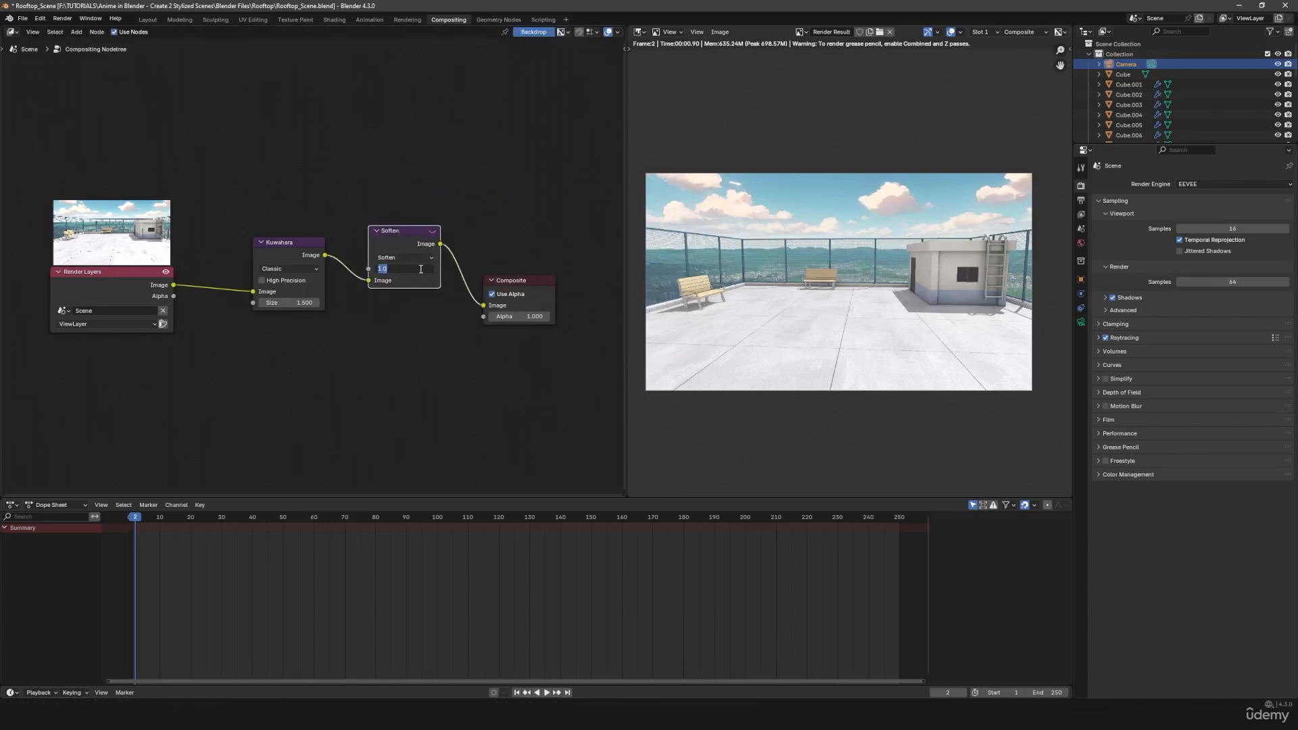
text(0.5)
key(Return)
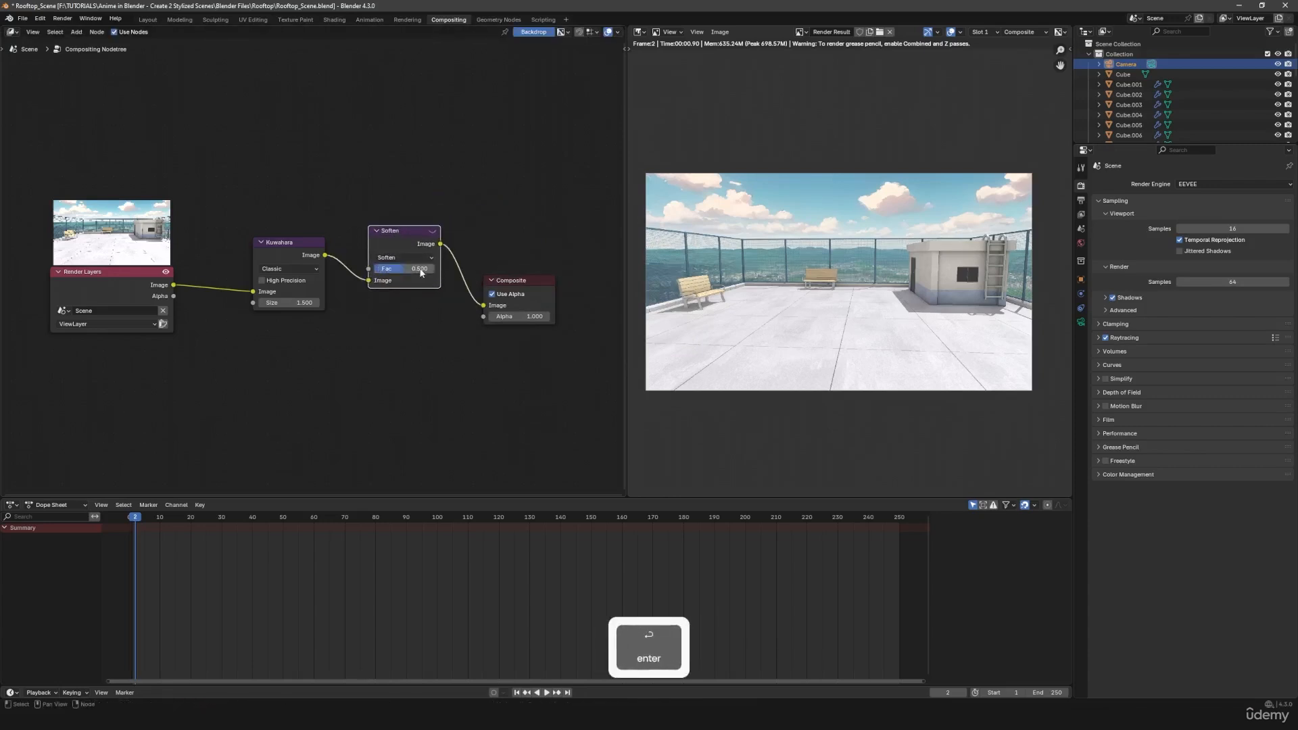
- Duplicate the Soften node, insert the copy before Composite, and change its filter type to Box Sharpen
middle_drag(423, 321, 253, 348)
drag(369, 313, 482, 313)
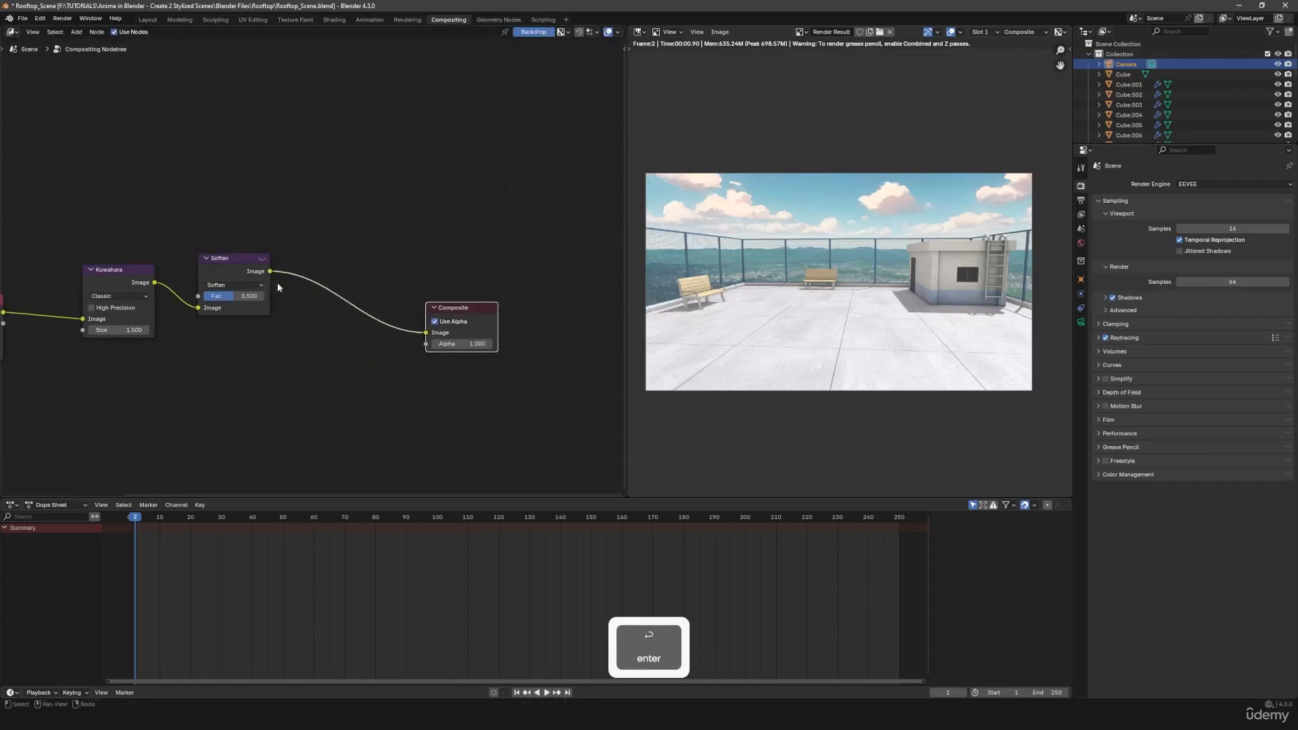
click(225, 261)
key(shift+d)
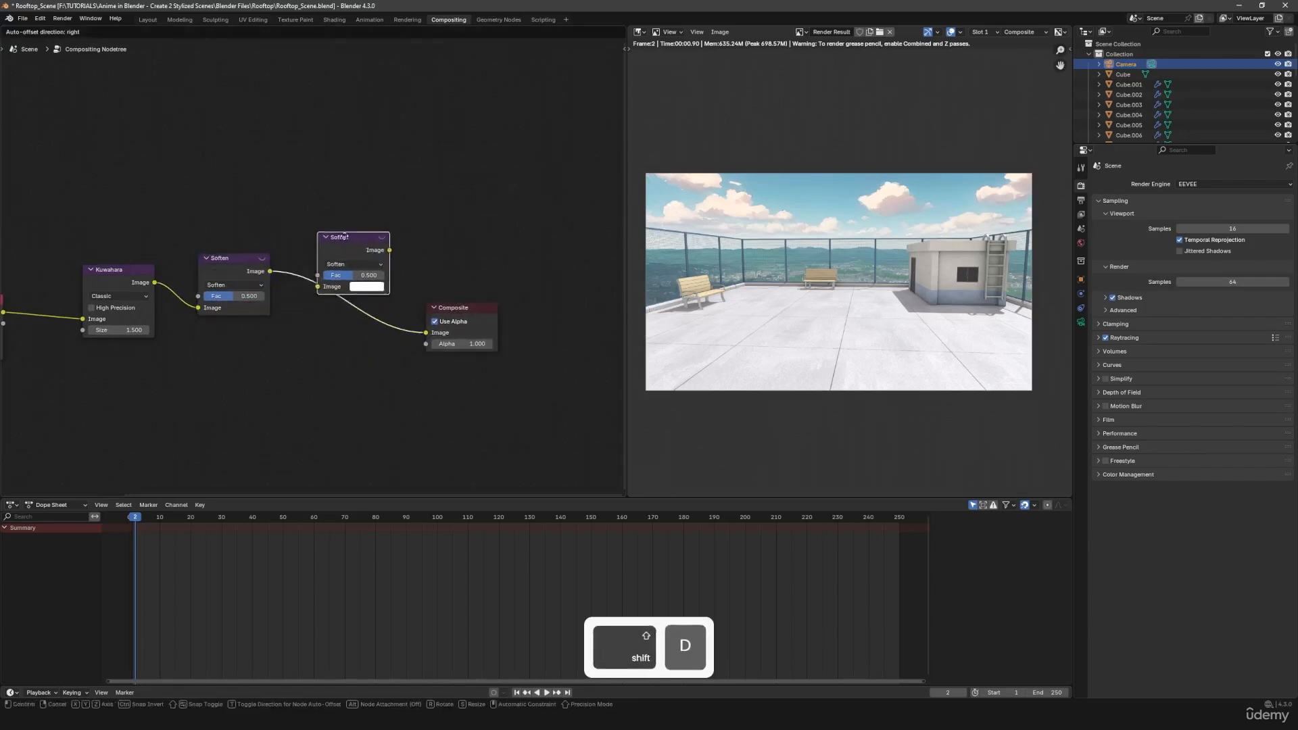
click(359, 286)
click(358, 286)
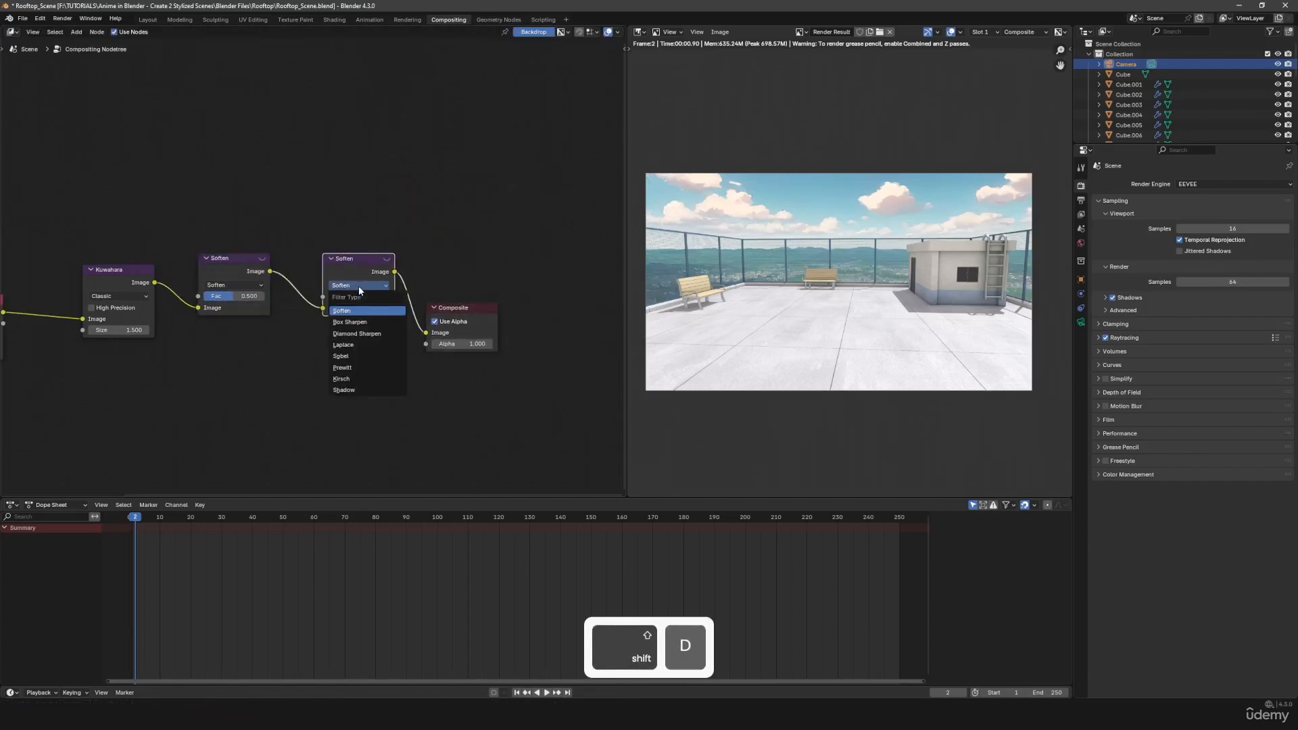
click(365, 323)
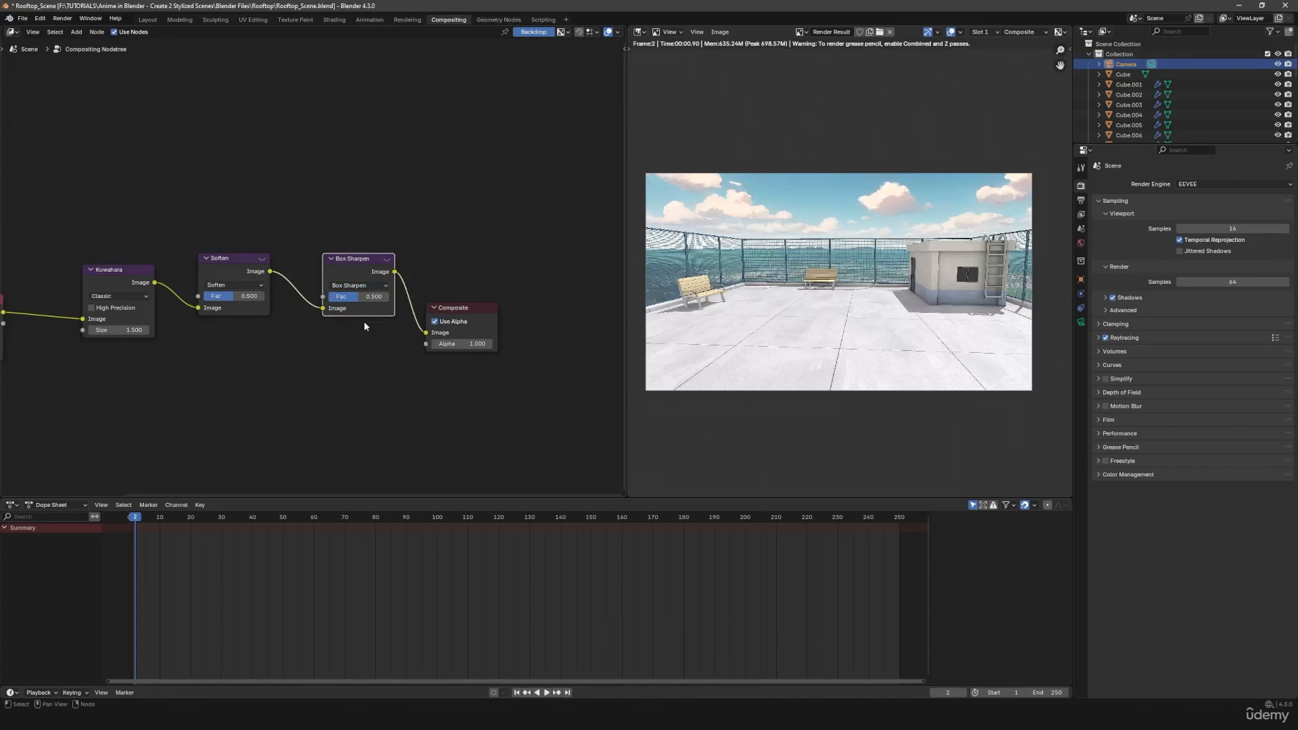
- Check the sharpening on the bench and building, and reduce the Box Sharpen node's factor to 0.2
scroll(832, 301, up, 4)
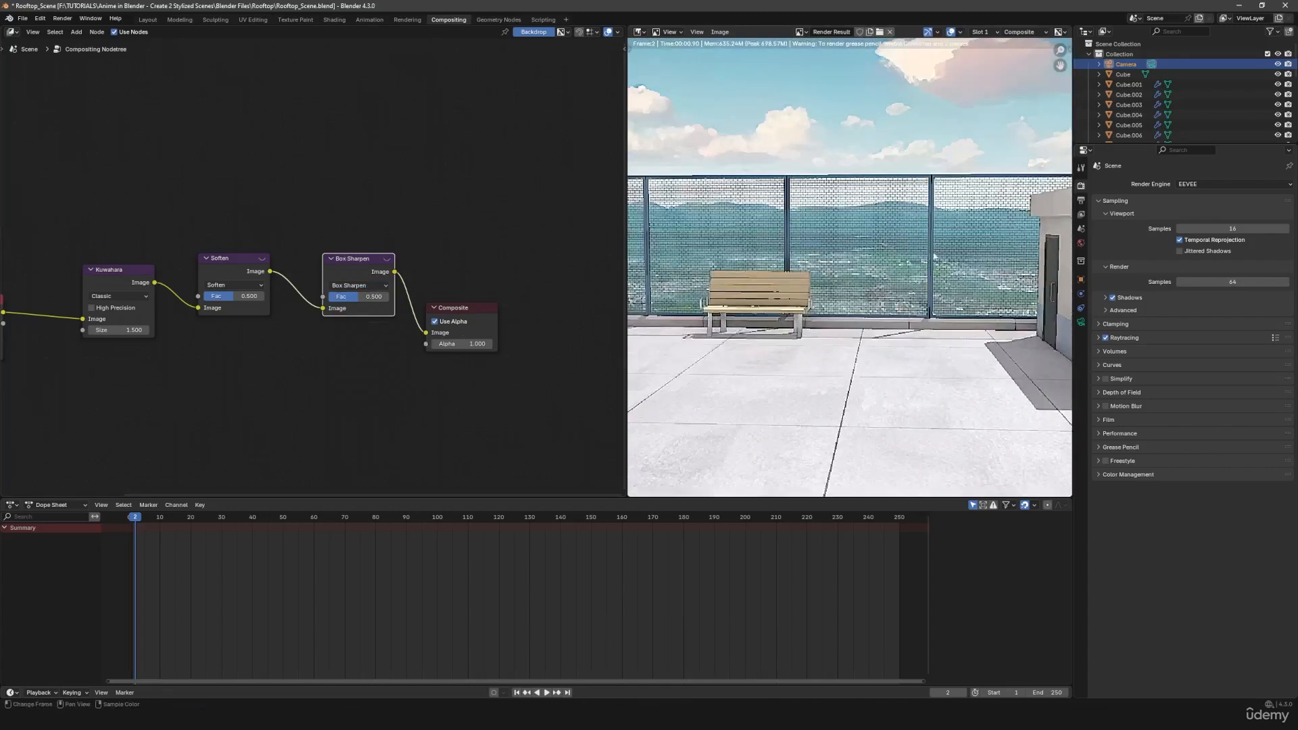
middle_drag(936, 256, 680, 269)
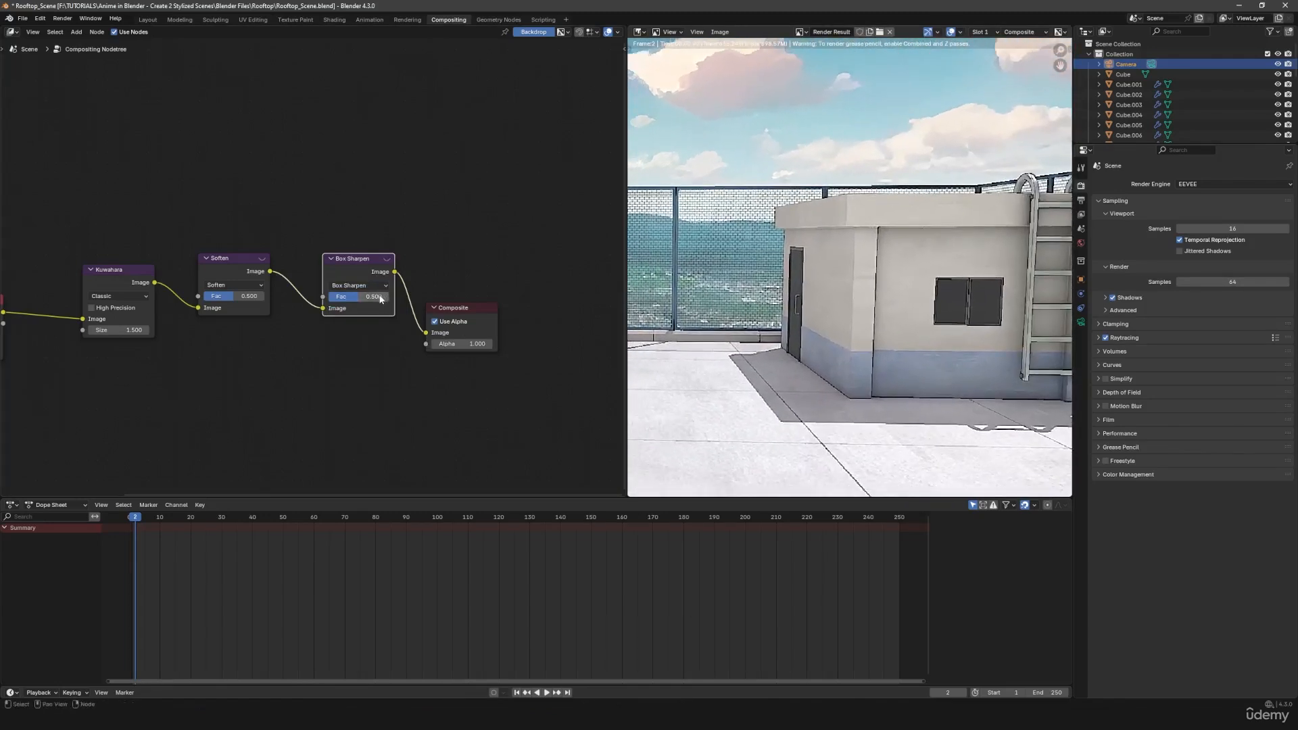
drag(381, 299, 369, 299)
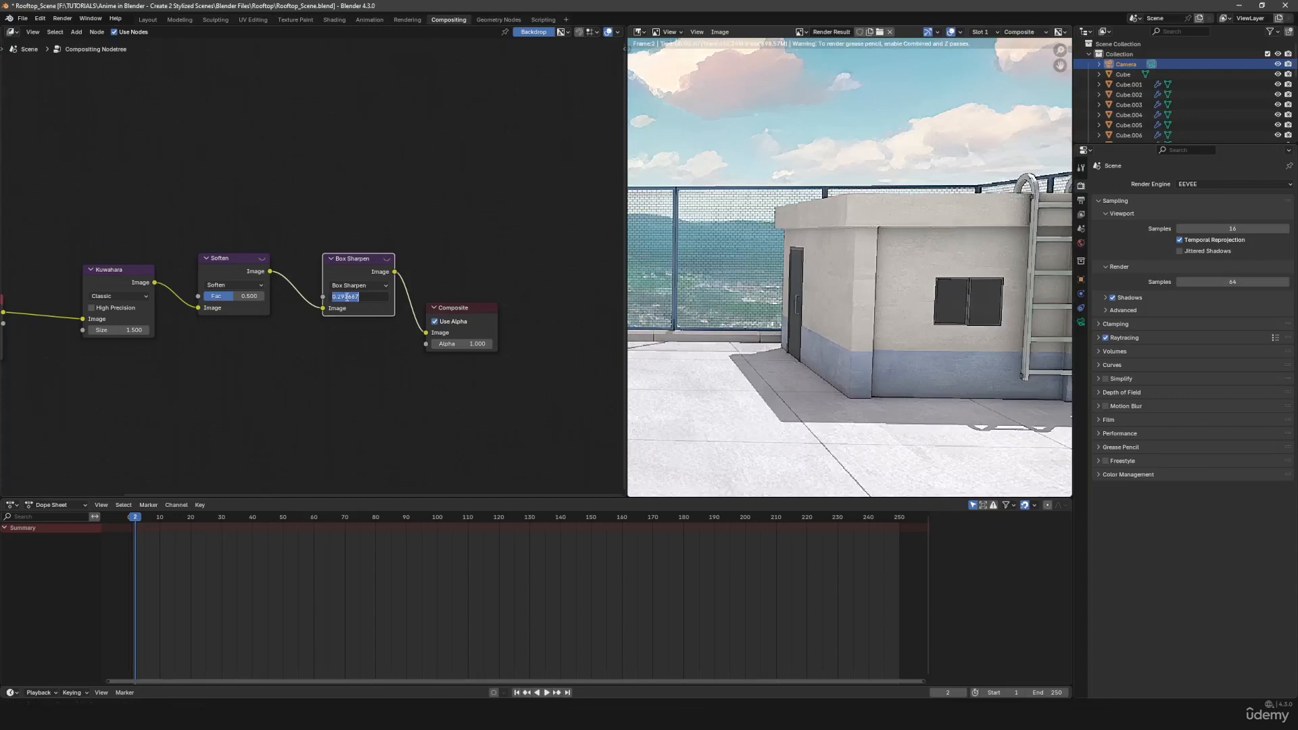
text(.2)
key(Return)
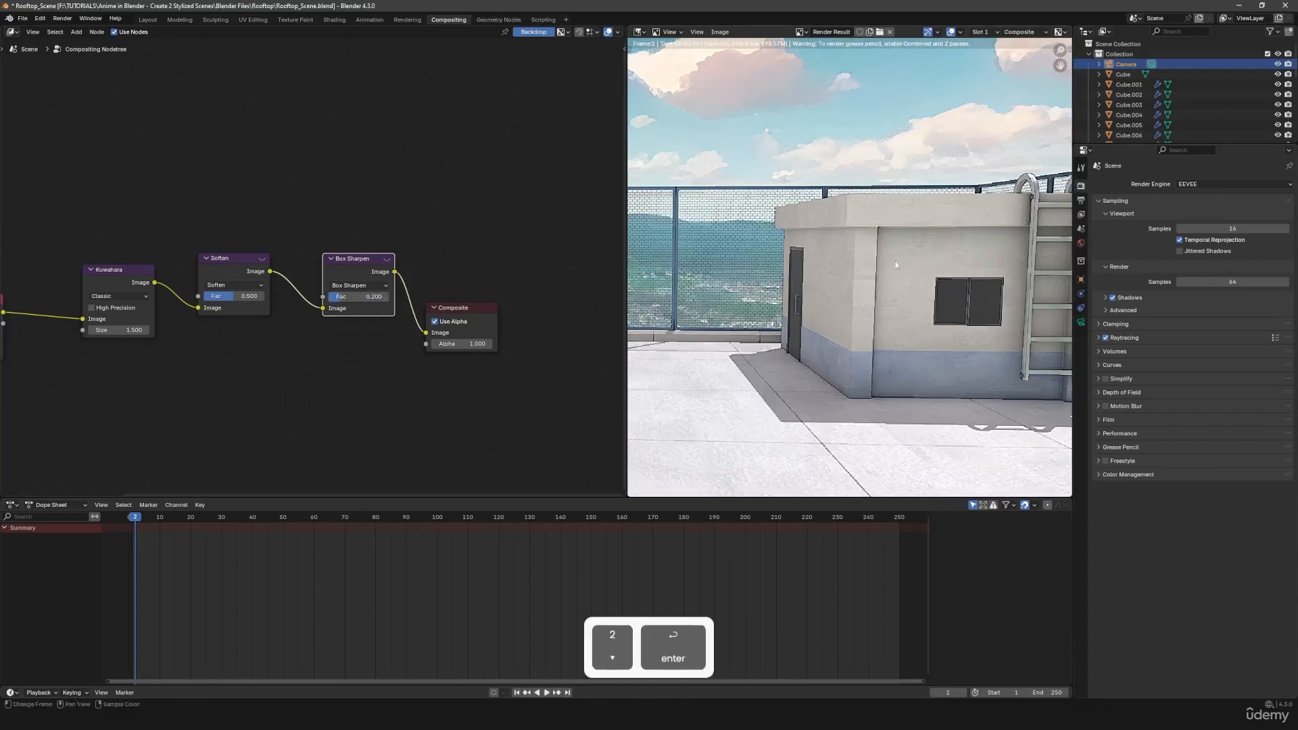
- Enable High Precision on the Kuwahara node
scroll(895, 261, down, 6)
key(m)
scroll(834, 395, up, 1)
drag(119, 210, 402, 402)
click(86, 309)
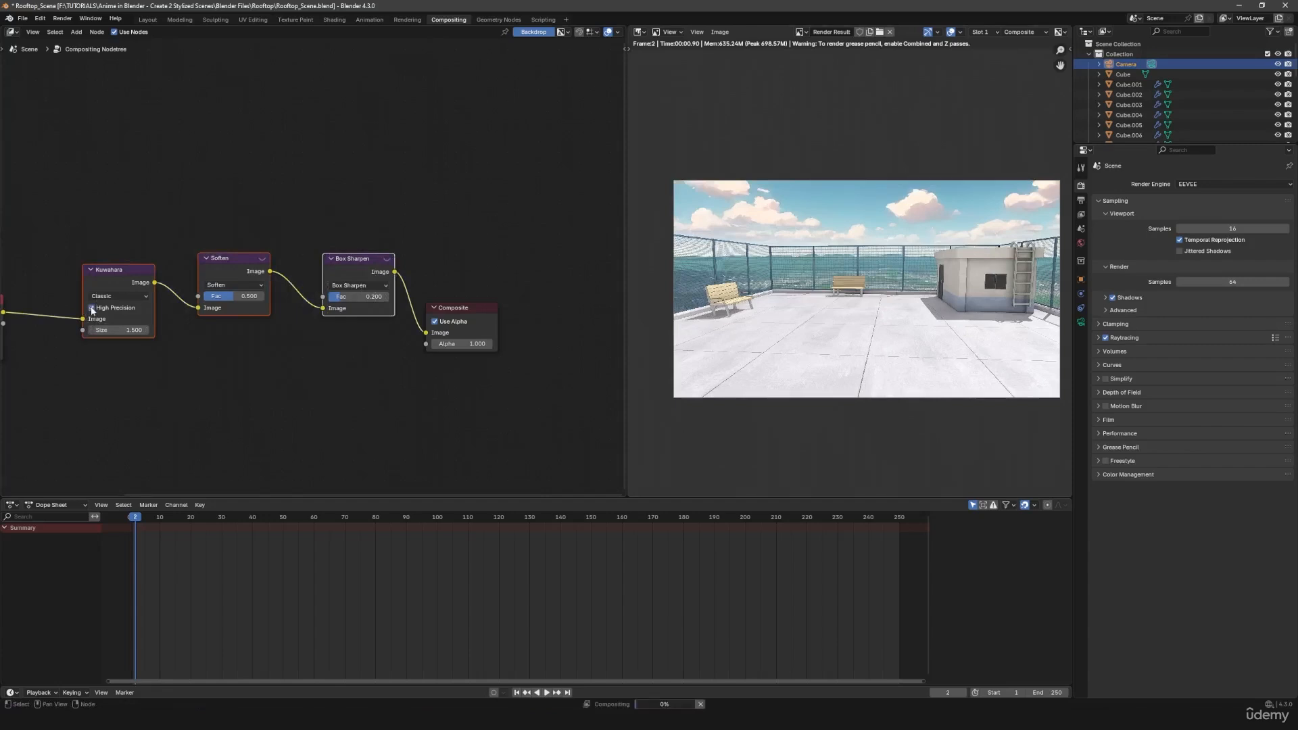
- Compare the bench and fence with the Kuwahara, Soften and Box Sharpen nodes muted together and active
scroll(851, 277, up, 7)
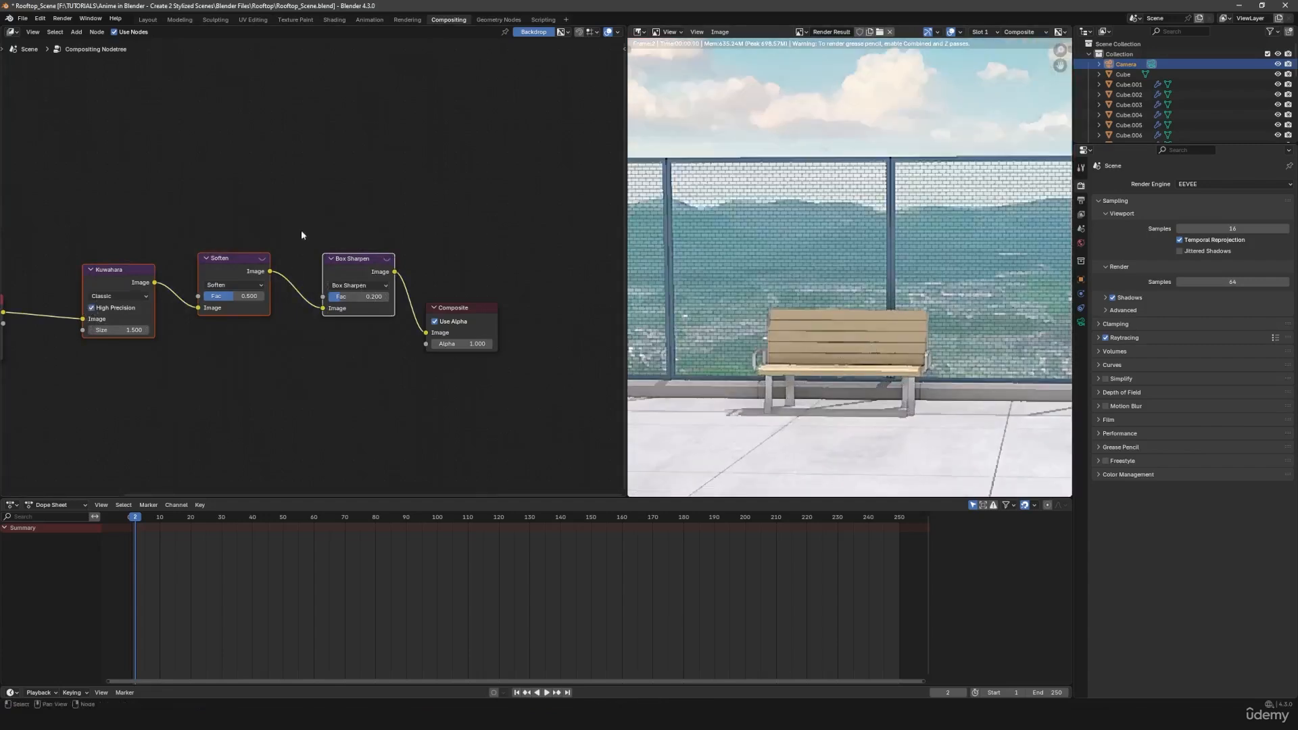
drag(116, 194, 396, 369)
key(m)
key(m)
key(m)
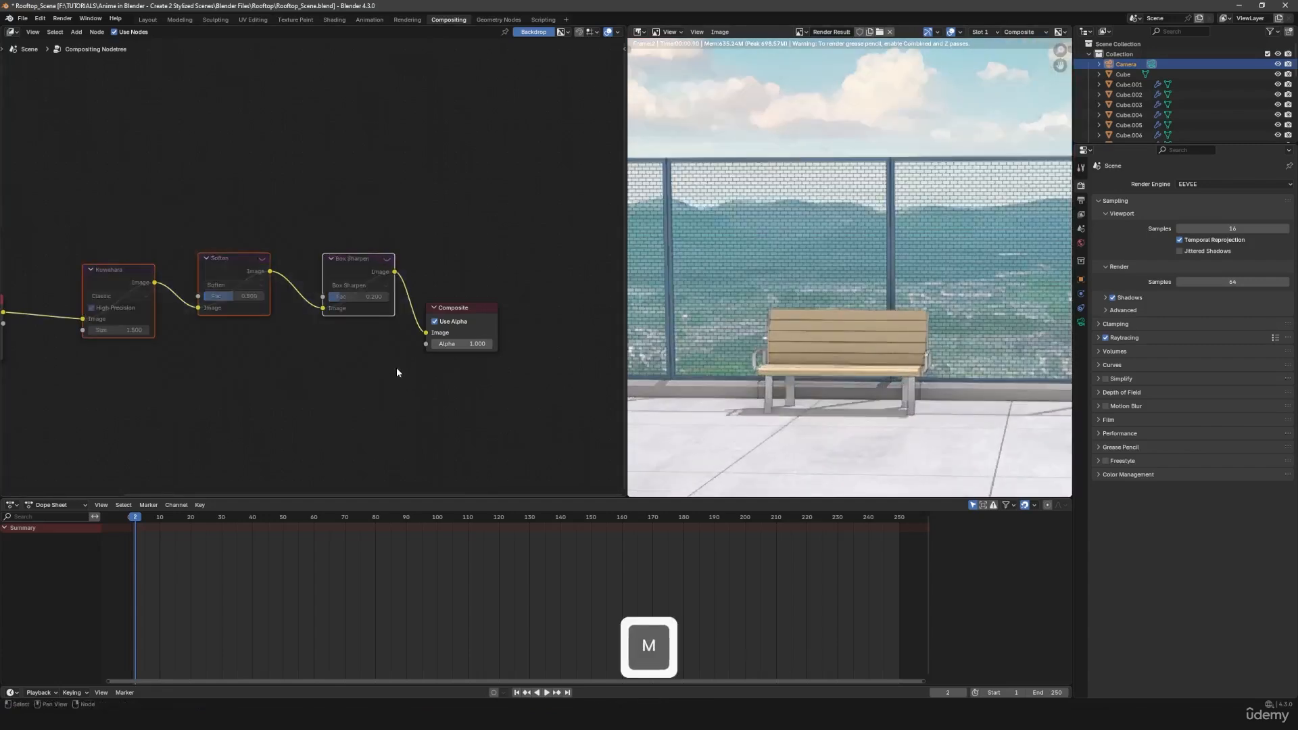
key(m)
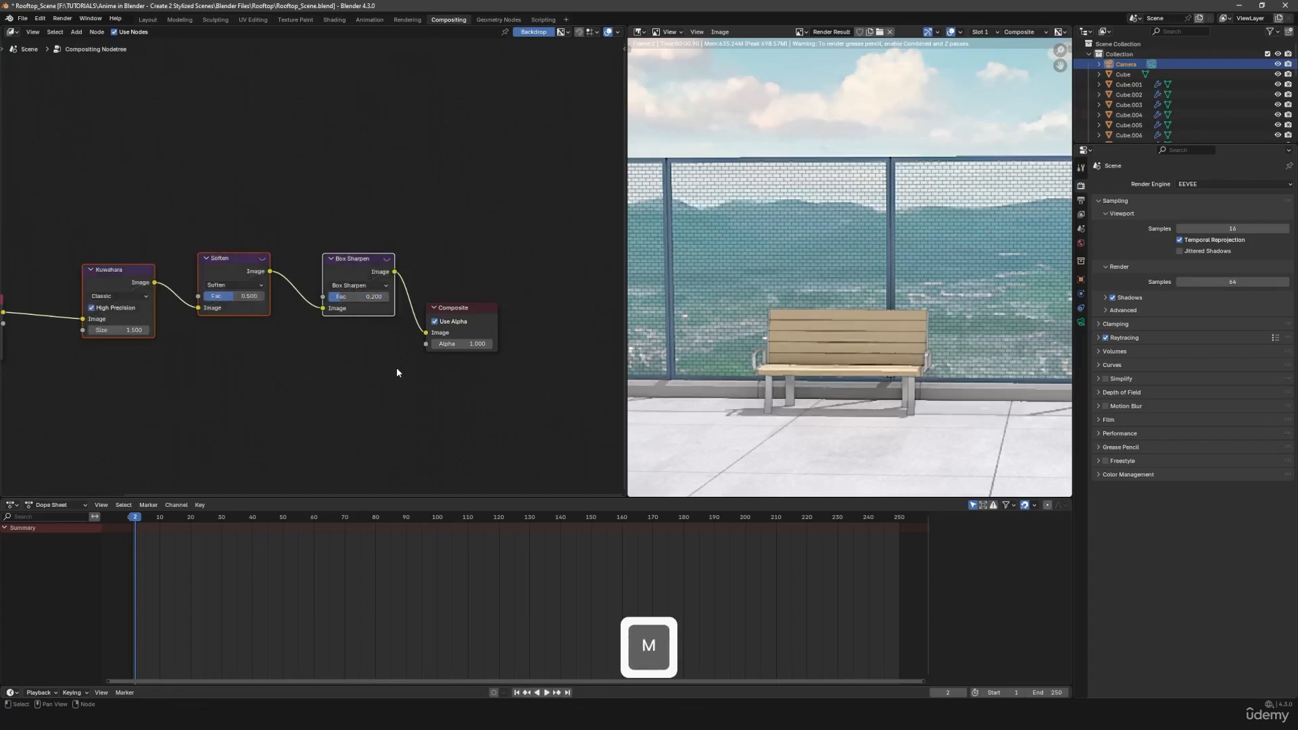
scroll(782, 401, down, 6)
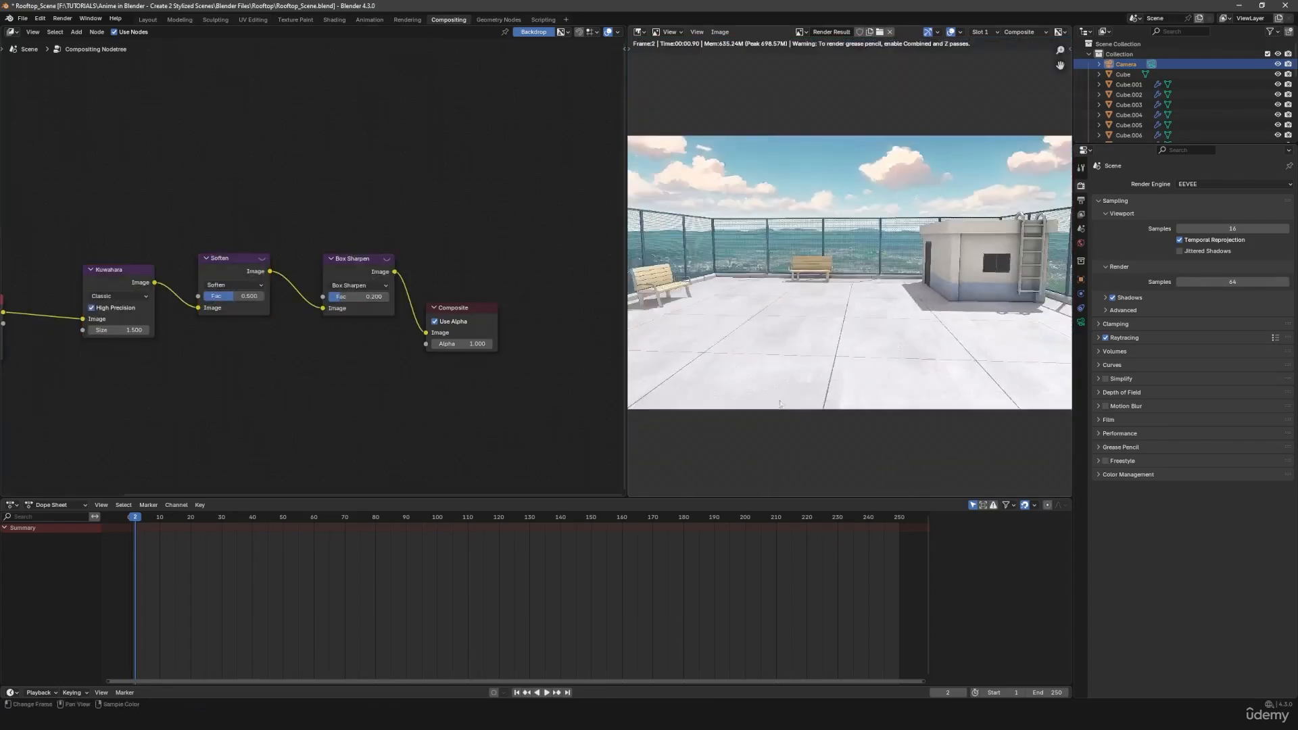
- Render the current frame with the compositor effects and inspect the result in the render window
key(F12)
scroll(727, 382, down, 2)
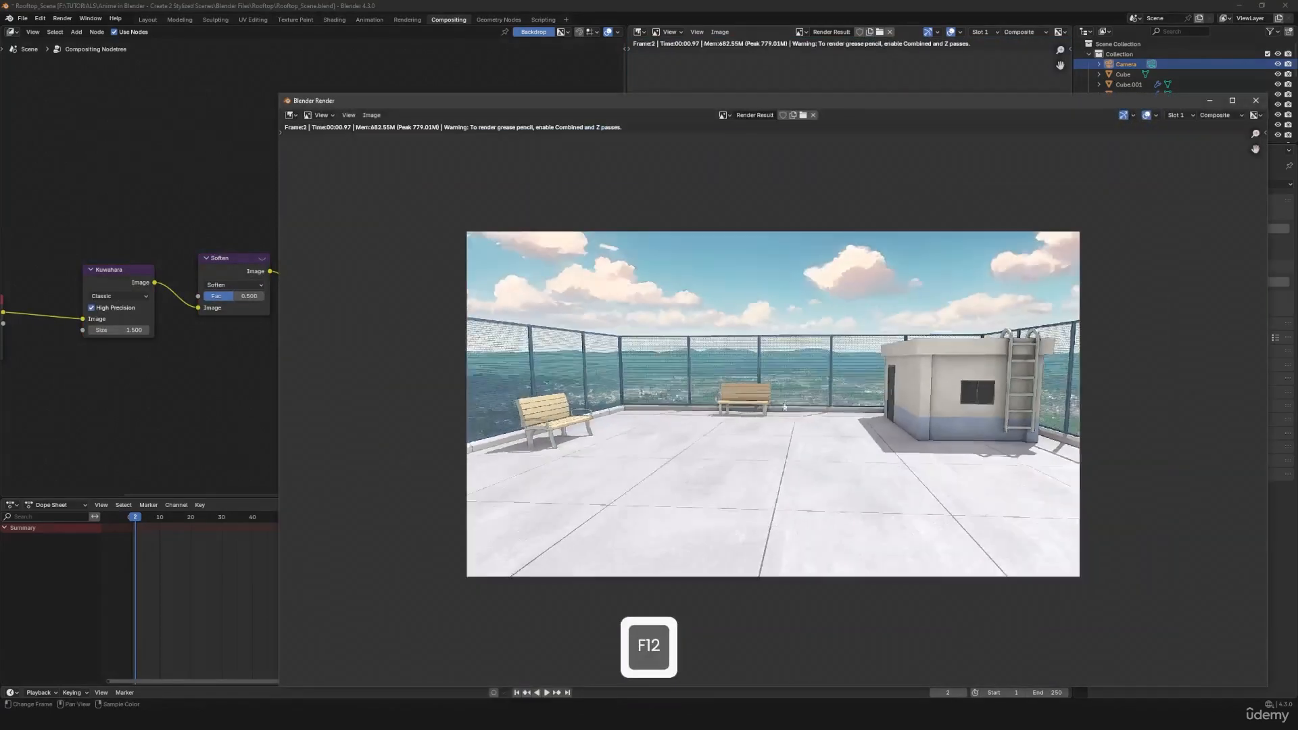
middle_drag(795, 414, 705, 400)
scroll(704, 400, up, 1)
drag(508, 105, 384, 90)
scroll(511, 333, up, 1)
middle_drag(508, 333, 623, 341)
scroll(623, 342, down, 1)
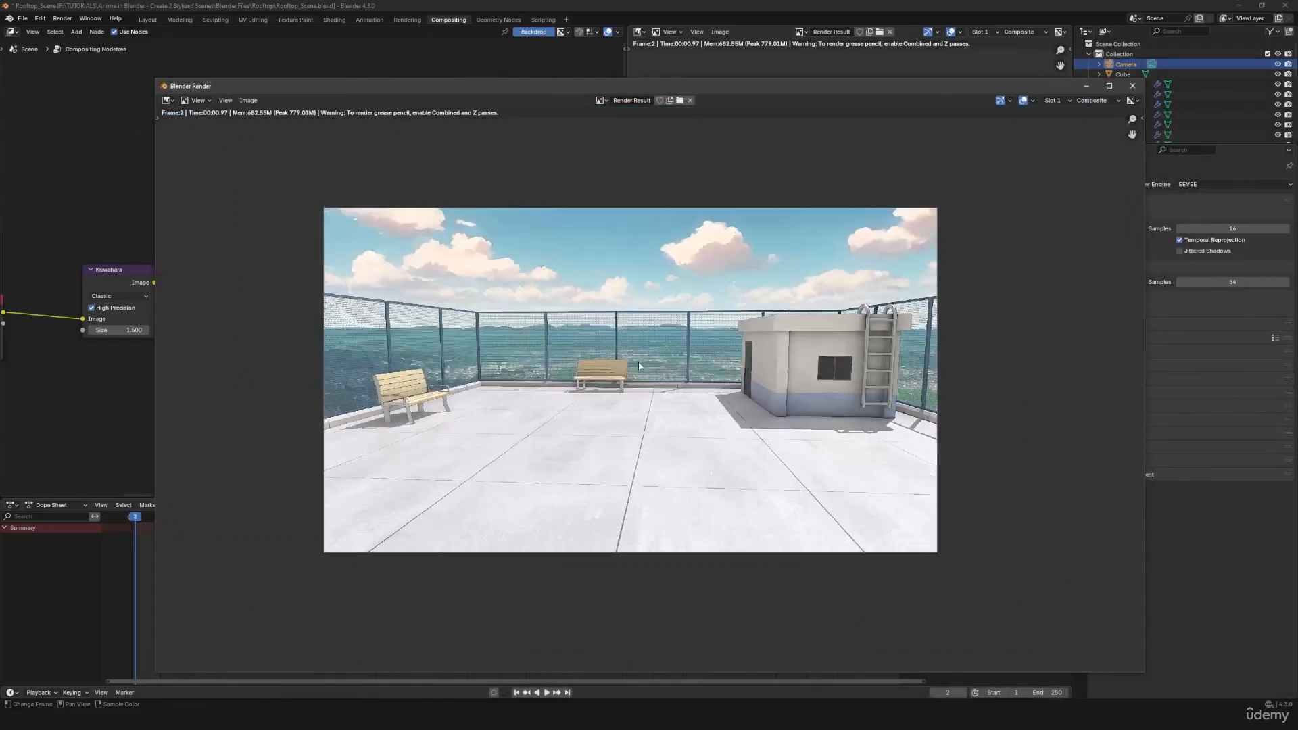
scroll(639, 363, up, 1)
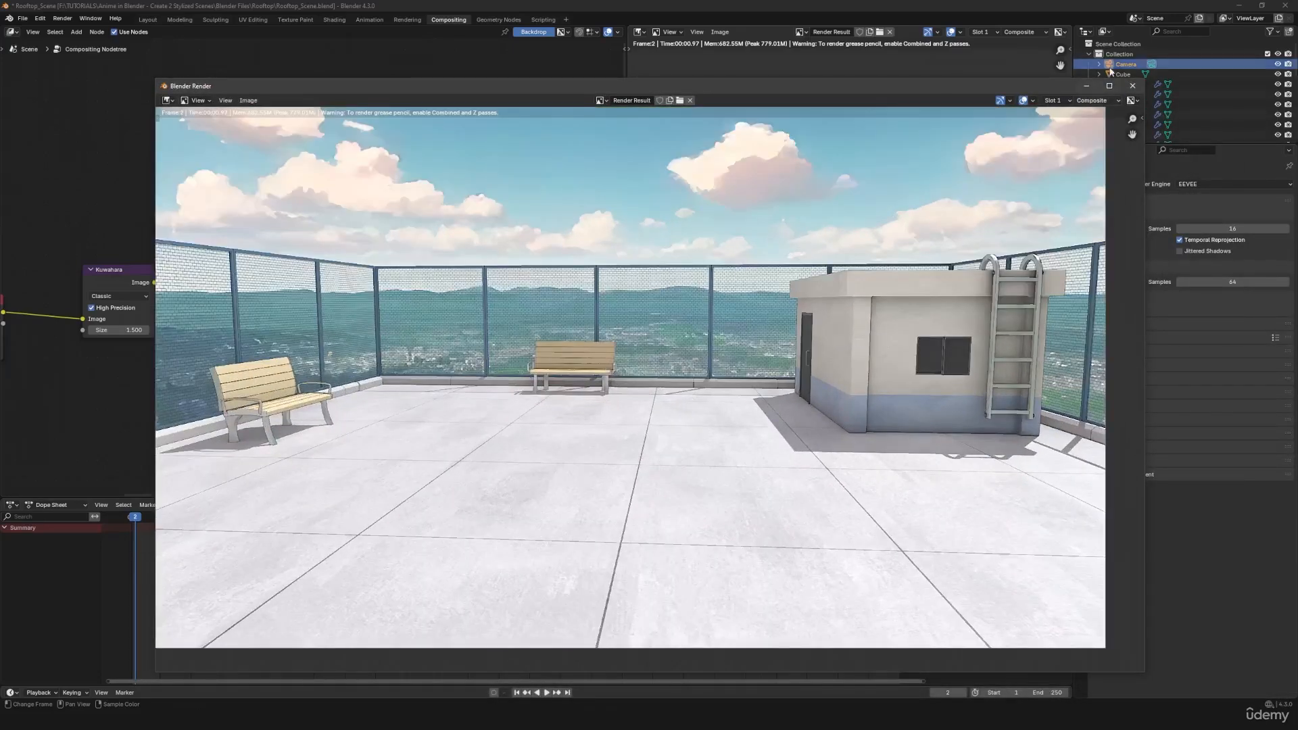
- Maximize the render window and examine the benches, fence, building and floor, up close and in the full frame
click(1109, 86)
scroll(736, 400, up, 1)
middle_drag(612, 336, 650, 366)
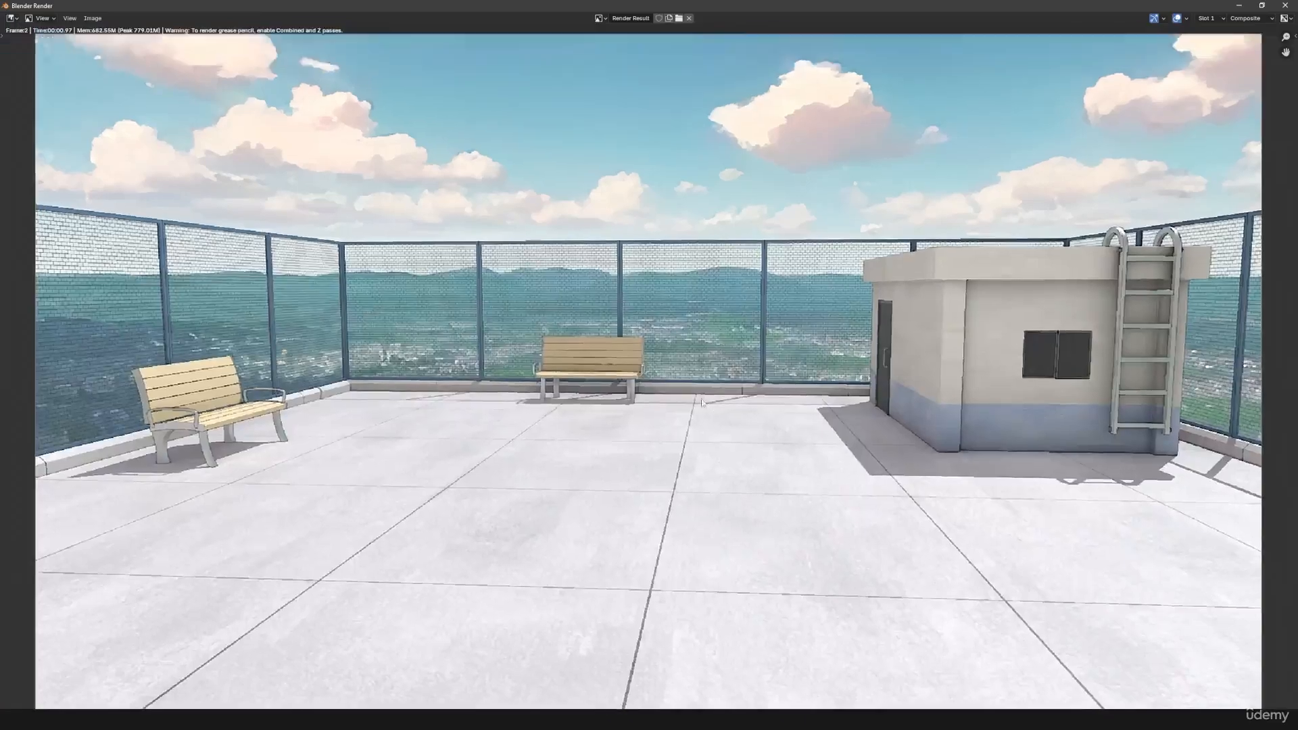
scroll(650, 367, up, 3)
scroll(651, 366, down, 3)
middle_drag(999, 451, 696, 446)
scroll(697, 448, up, 1)
scroll(696, 447, down, 1)
middle_drag(463, 369, 763, 396)
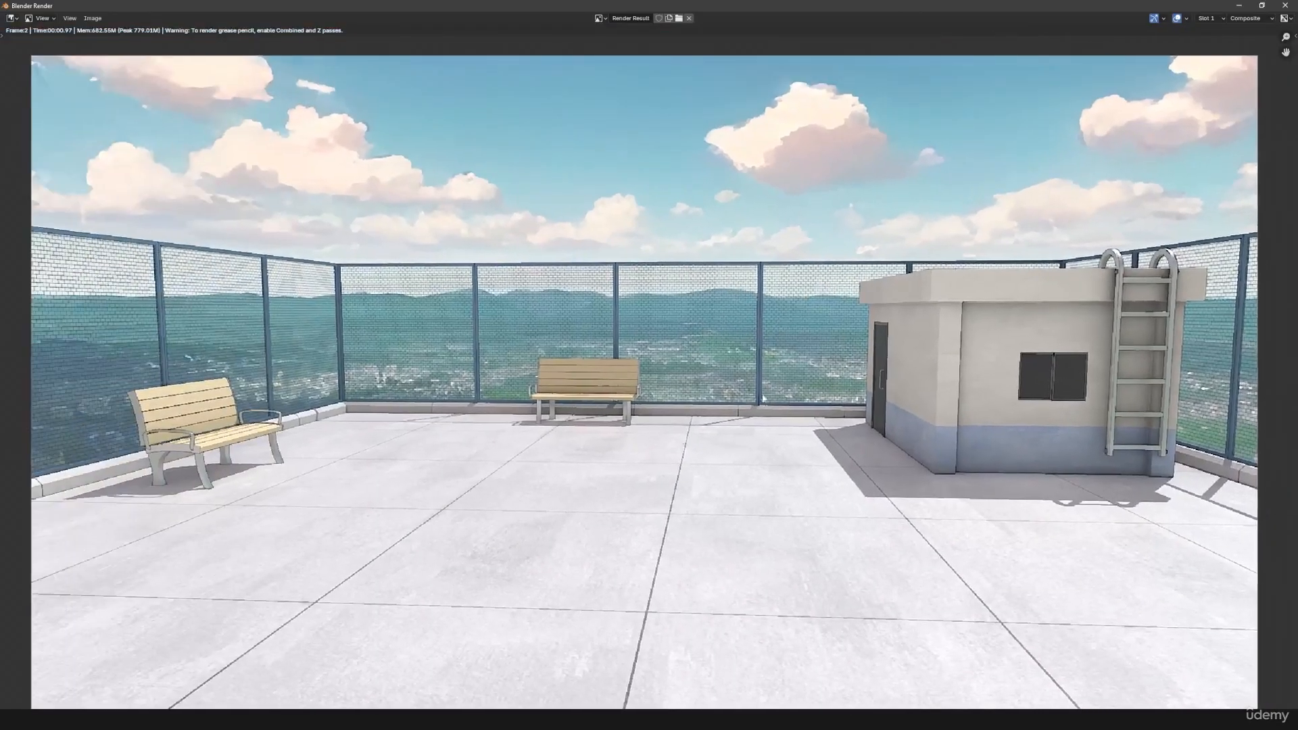
- Close the render window and move the Composite node farther from Box Sharpen to make room between them
click(1285, 6)
drag(475, 311, 569, 293)
middle_drag(528, 370, 391, 385)
scroll(852, 370, down, 1)
click(316, 402)
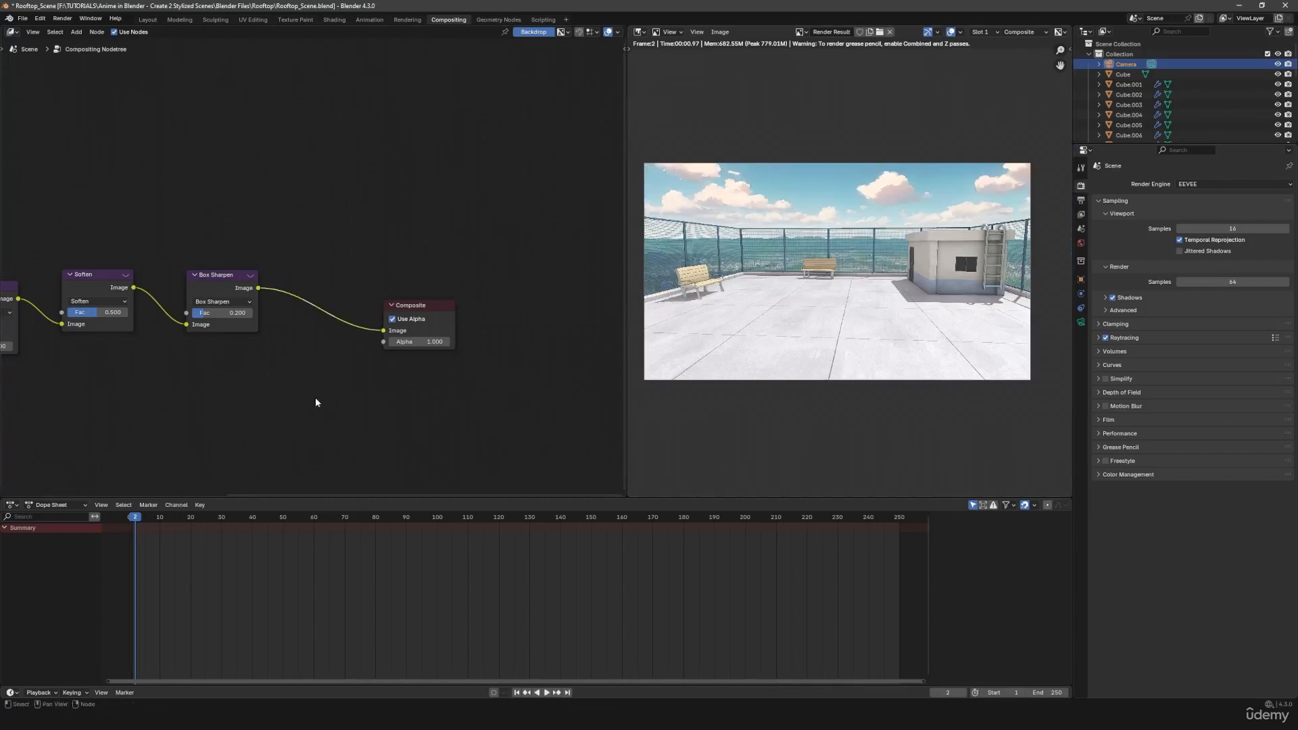
- Insert a Glare node between Box Sharpen and Composite, and space the nodes apart
key(shift+a)
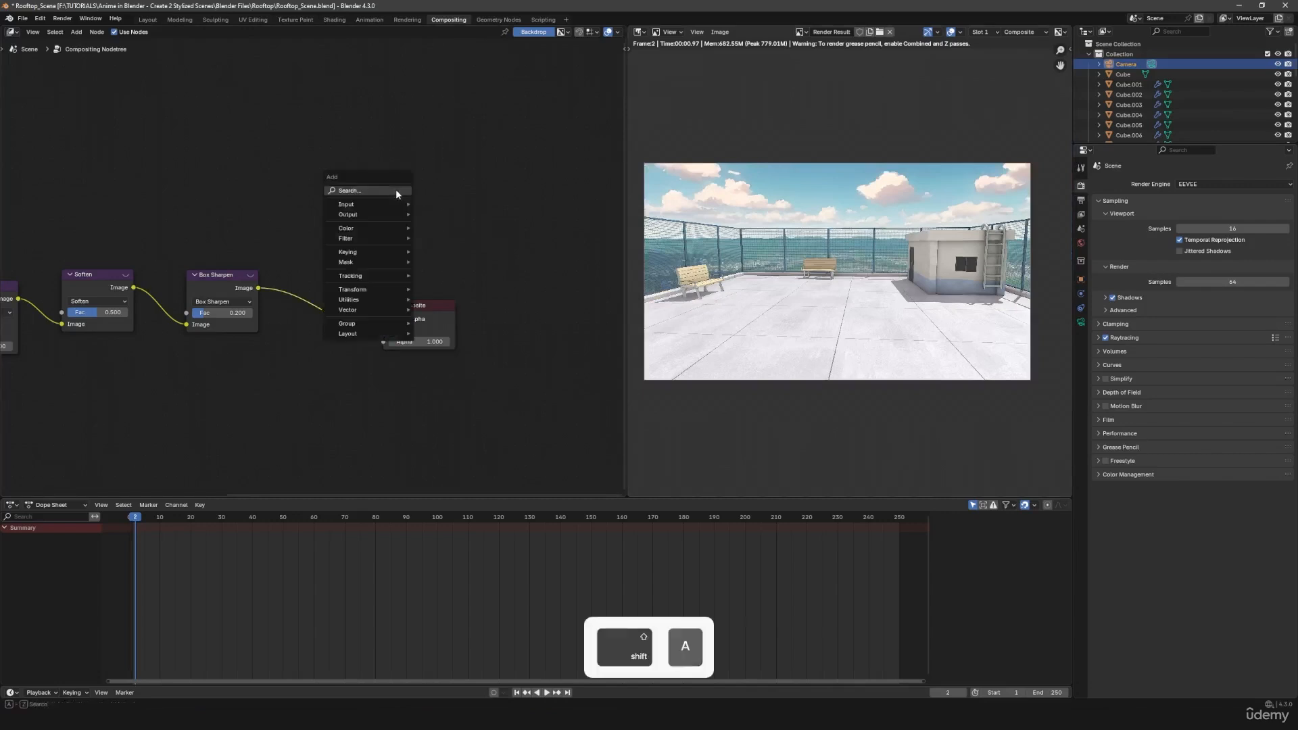
click(396, 191)
text(gl)
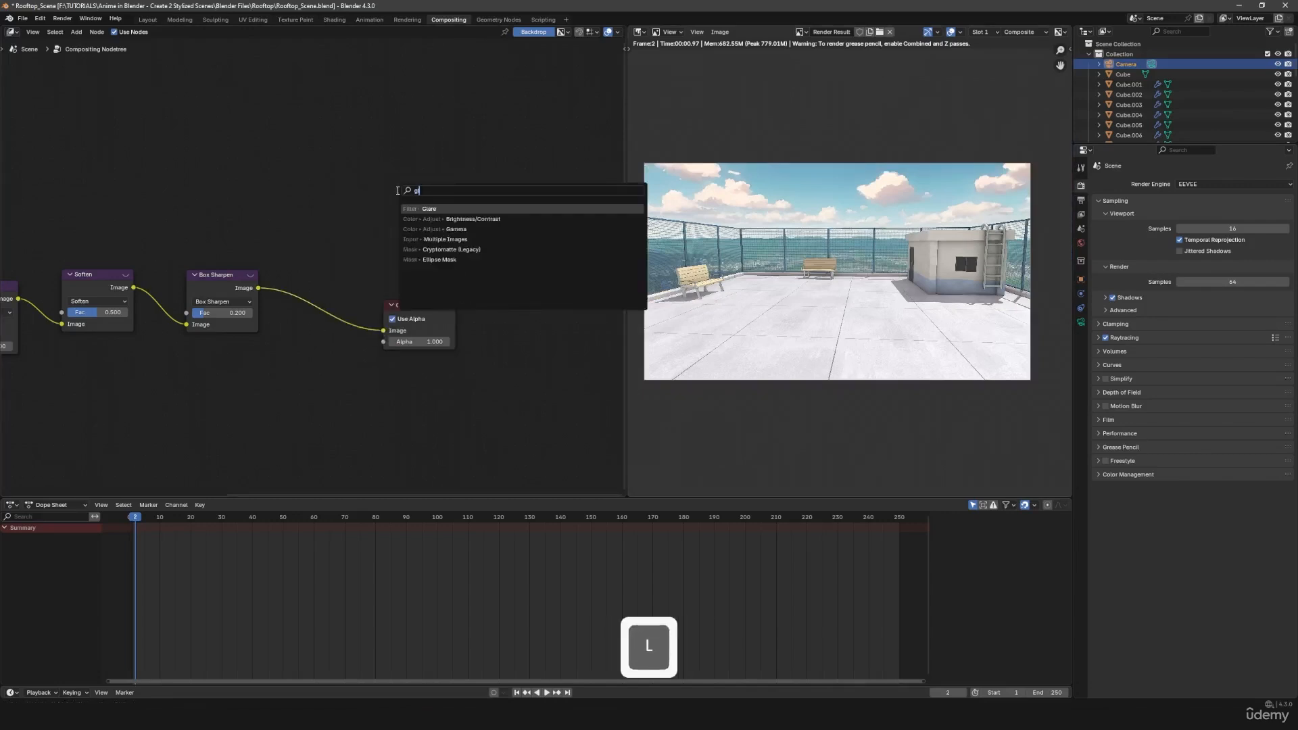
click(428, 209)
click(291, 213)
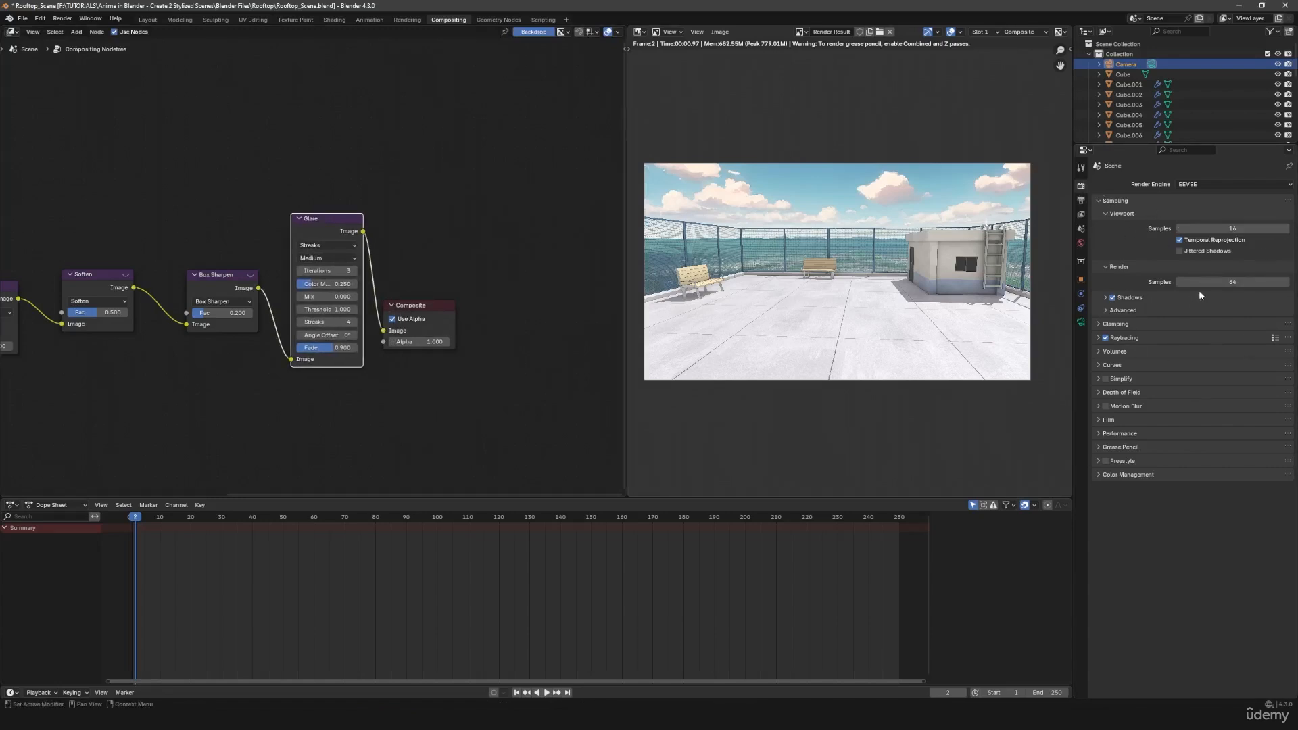
drag(433, 316, 500, 293)
drag(321, 226, 342, 257)
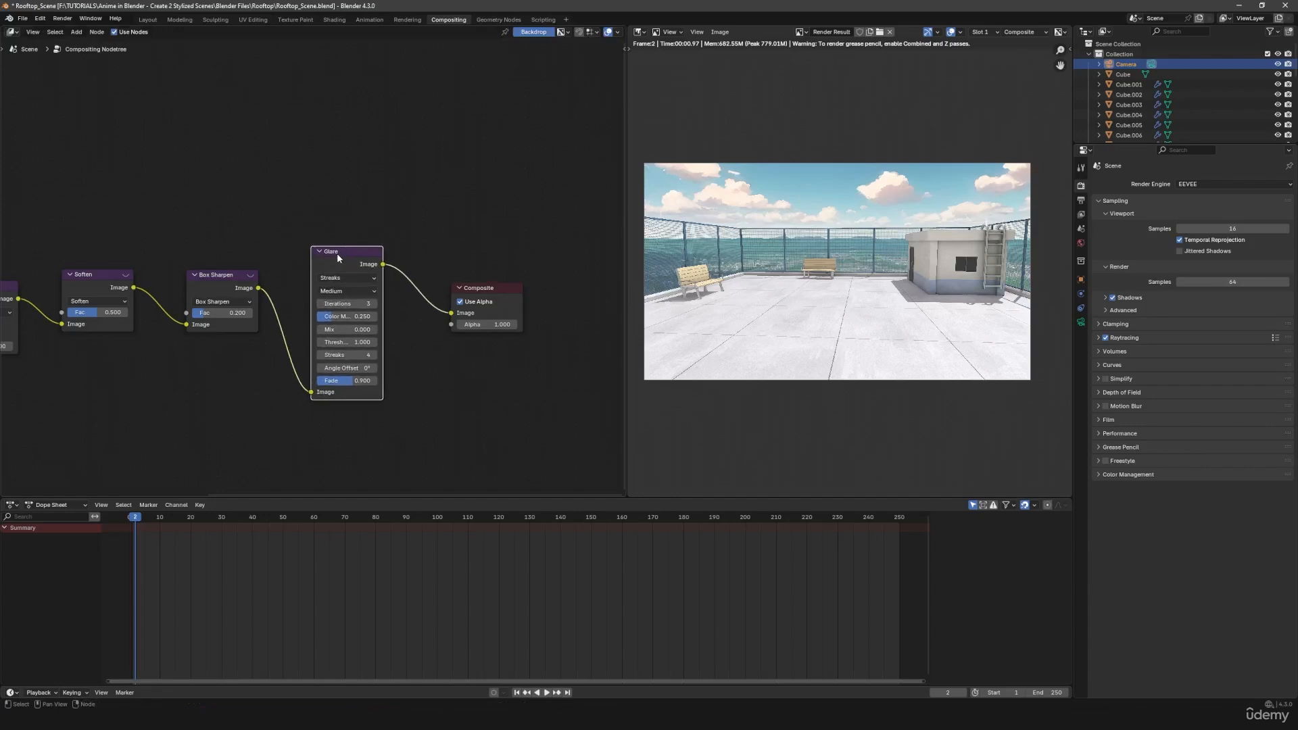
- Keep the Glare type at Streaks and compare the ladder's top rails with the node muted and active
middle_drag(964, 242, 880, 270)
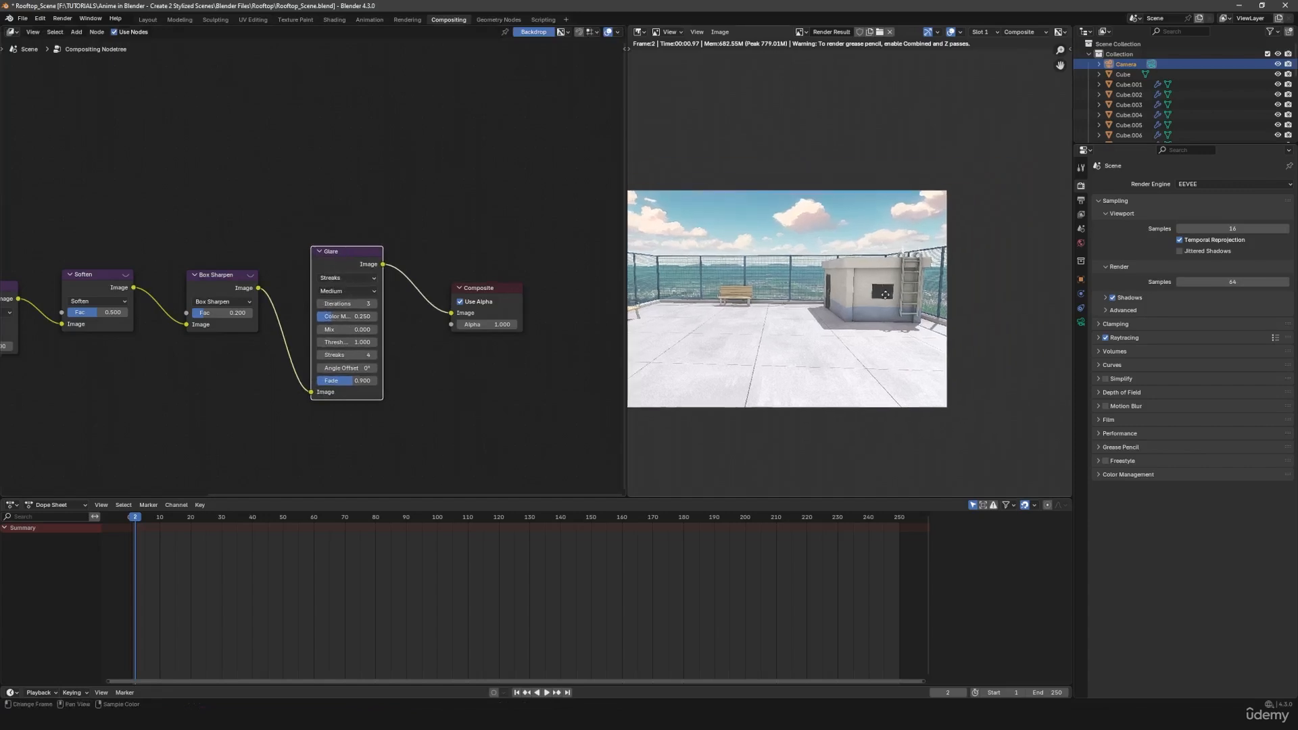
click(346, 277)
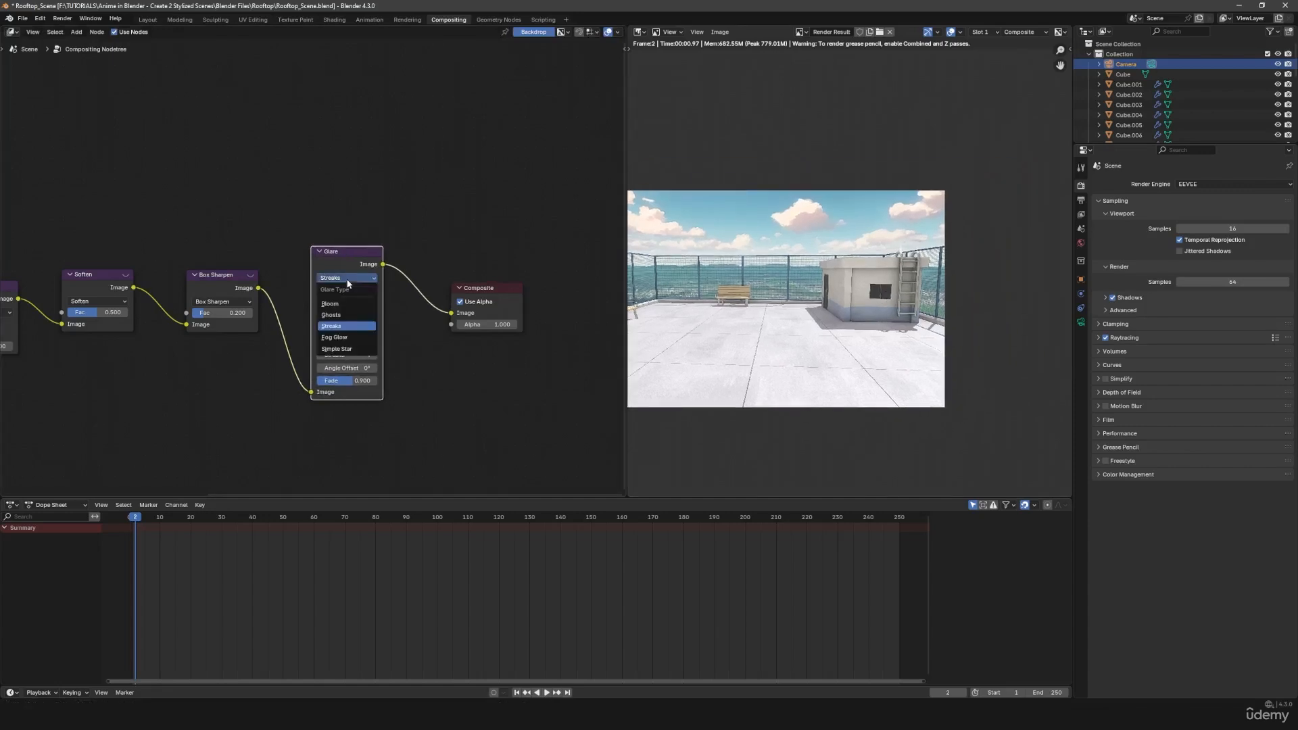
click(349, 328)
scroll(899, 297, up, 4)
mouse_move(906, 291)
middle_down()
mouse_move(725, 306)
mouse_move(851, 345)
middle_up()
scroll(793, 301, up, 3)
scroll(797, 298, up, 1)
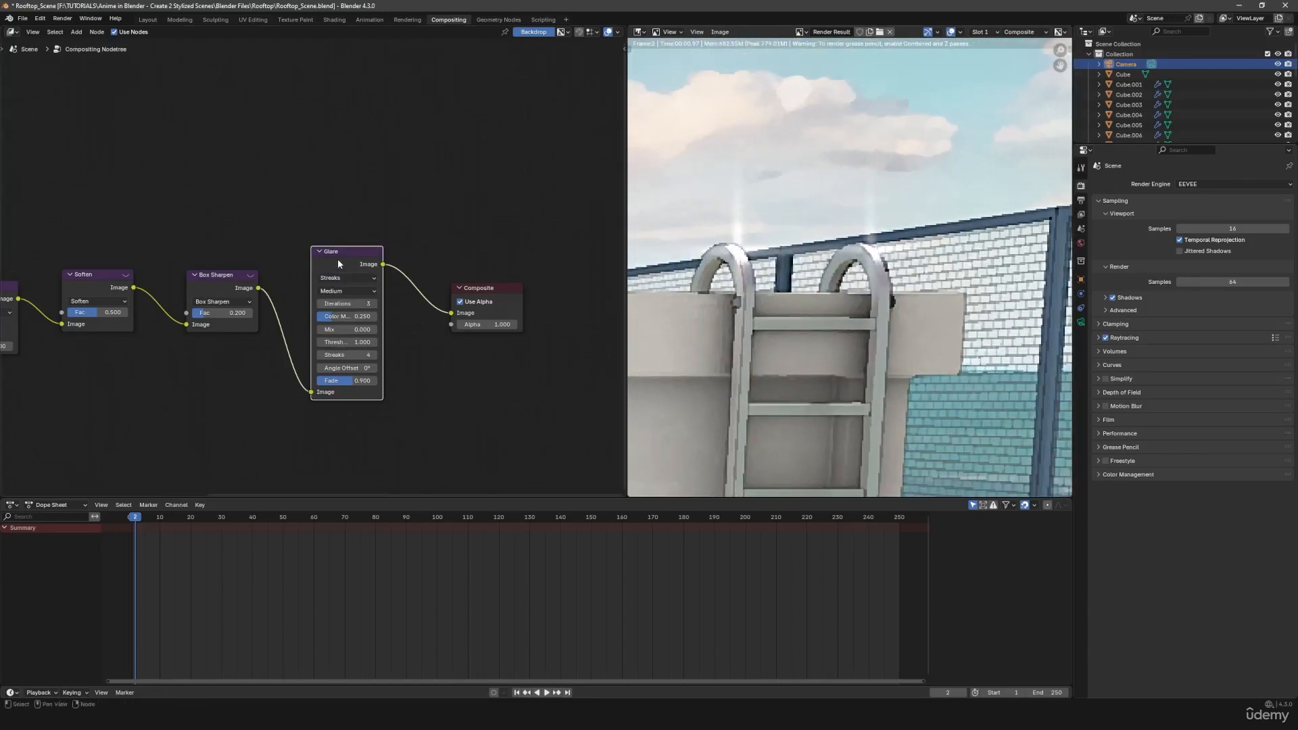
key(m)
key(m)
- Change the Glare type to Bloom and compare the ladder highlights with the node muted and active
click(358, 277)
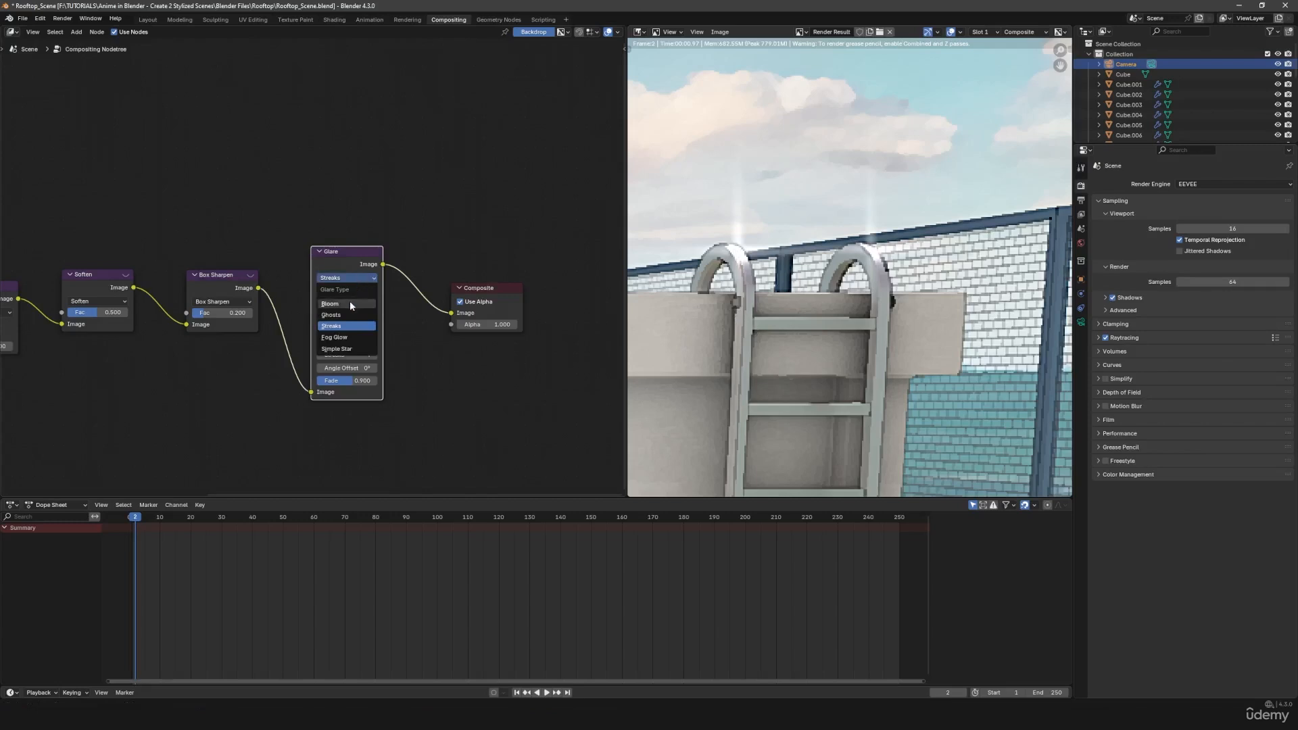
click(350, 303)
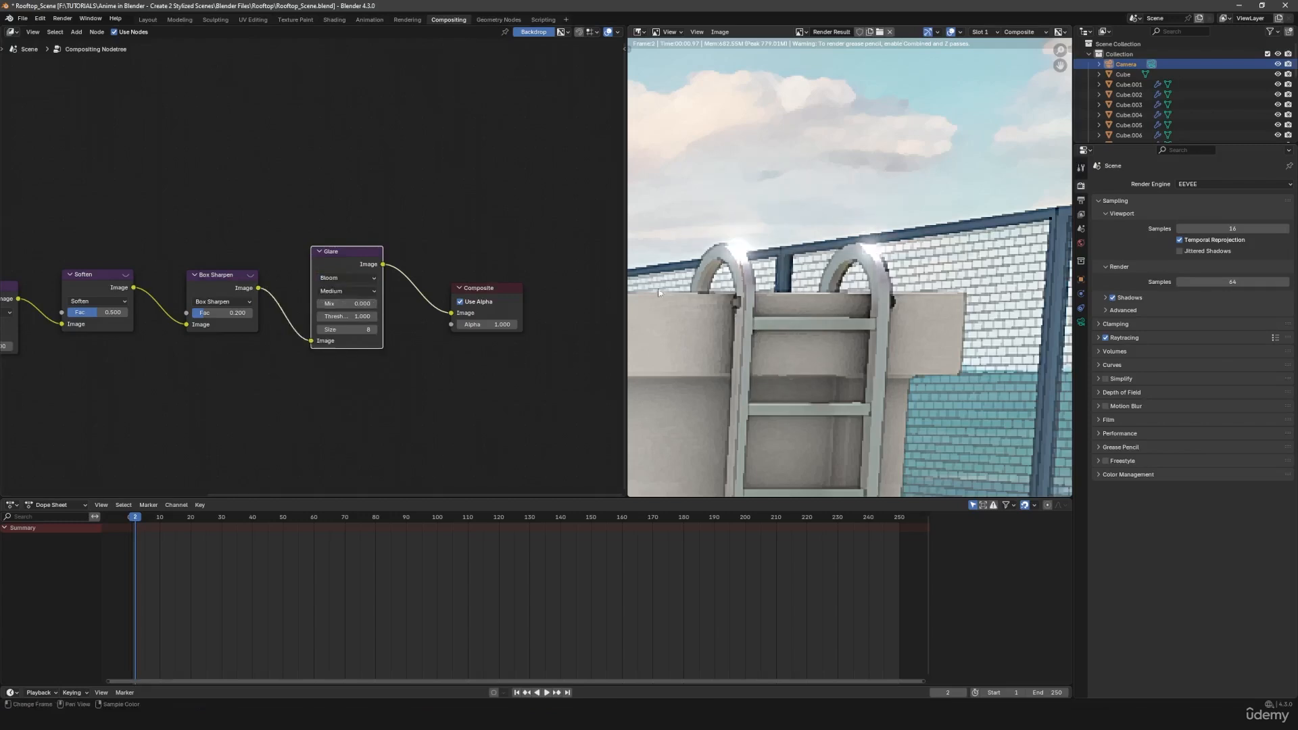
key(m)
key(m)
- Examine the bloom effect on the full rooftop render and closer around the building and ladder
scroll(772, 312, down, 2)
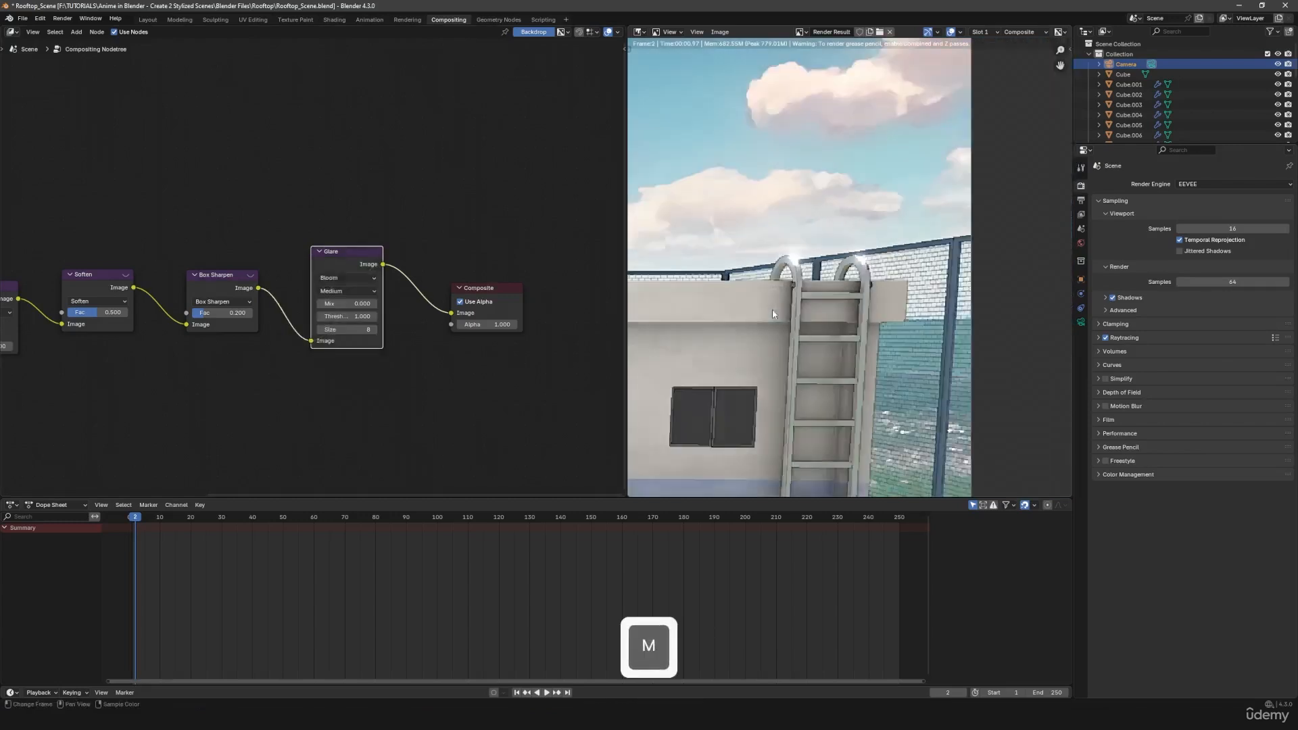
scroll(772, 313, down, 4)
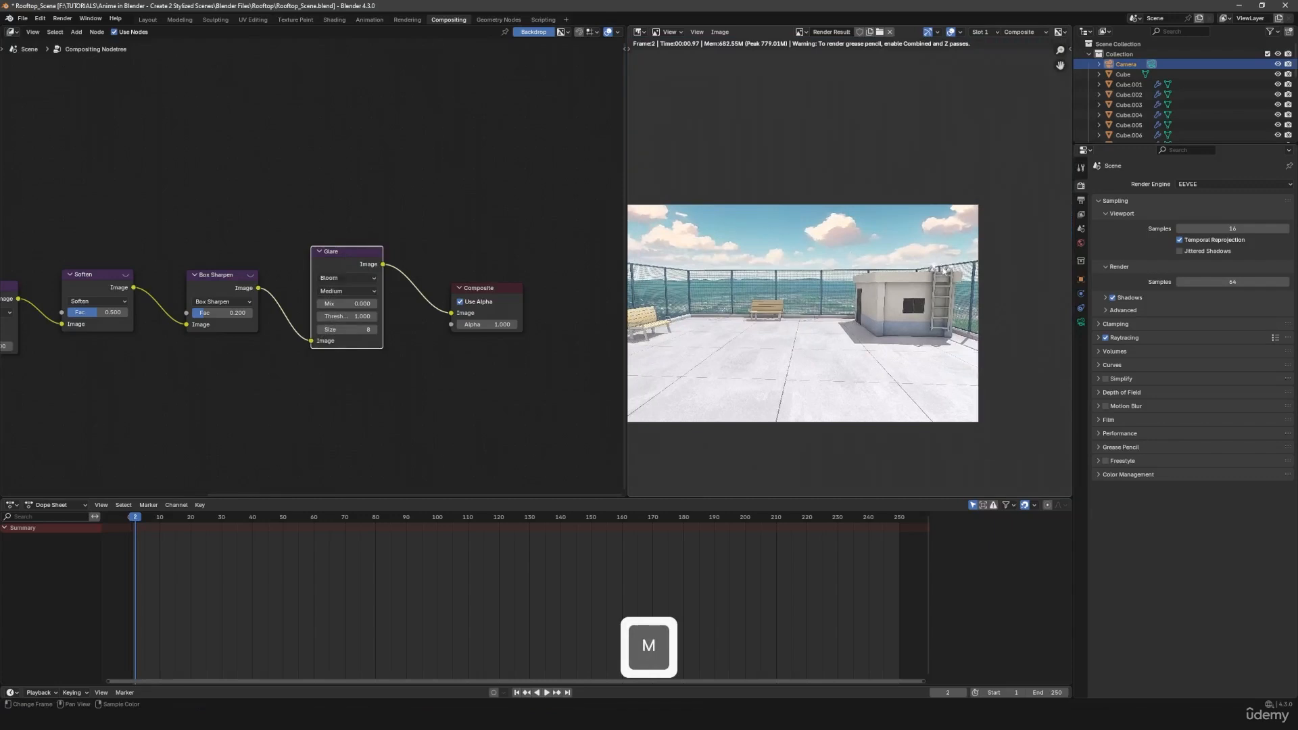
middle_drag(911, 285, 883, 281)
scroll(882, 281, up, 1)
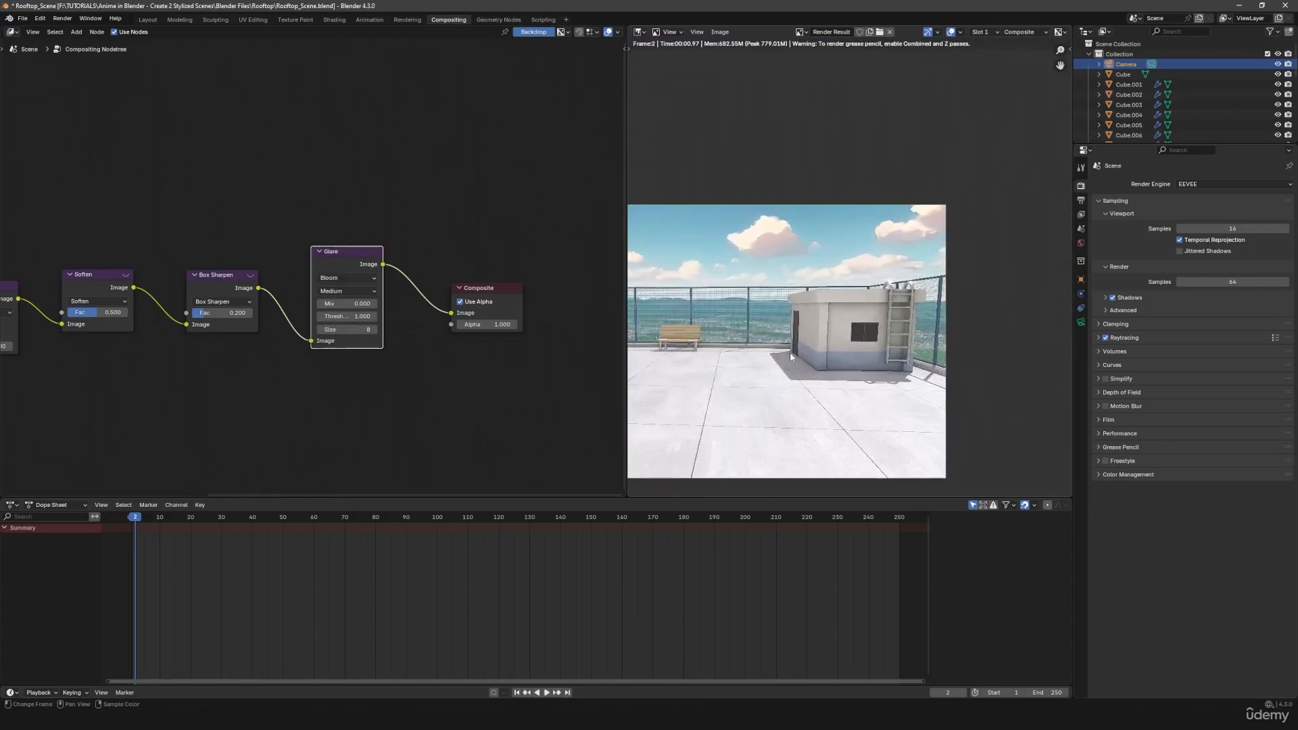
scroll(854, 348, down, 1)
middle_drag(789, 353, 839, 340)
scroll(837, 339, down, 1)
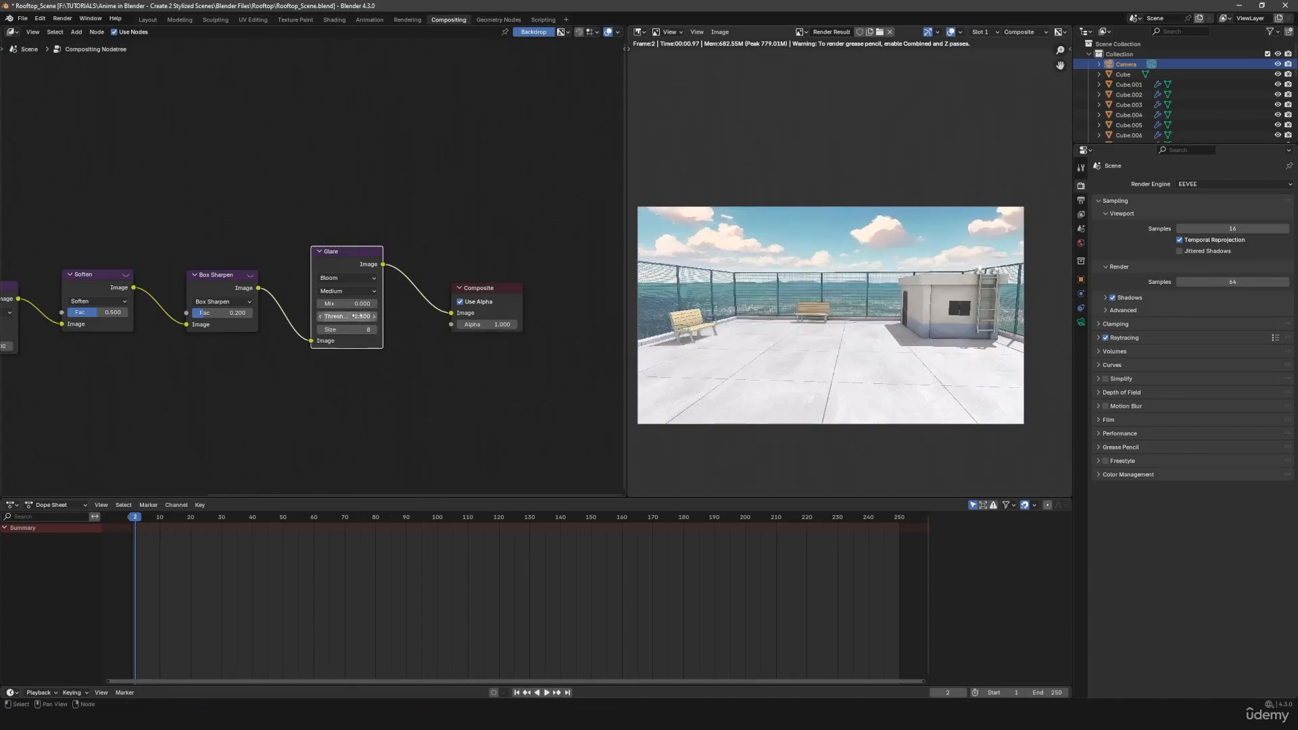
scroll(805, 296, up, 1)
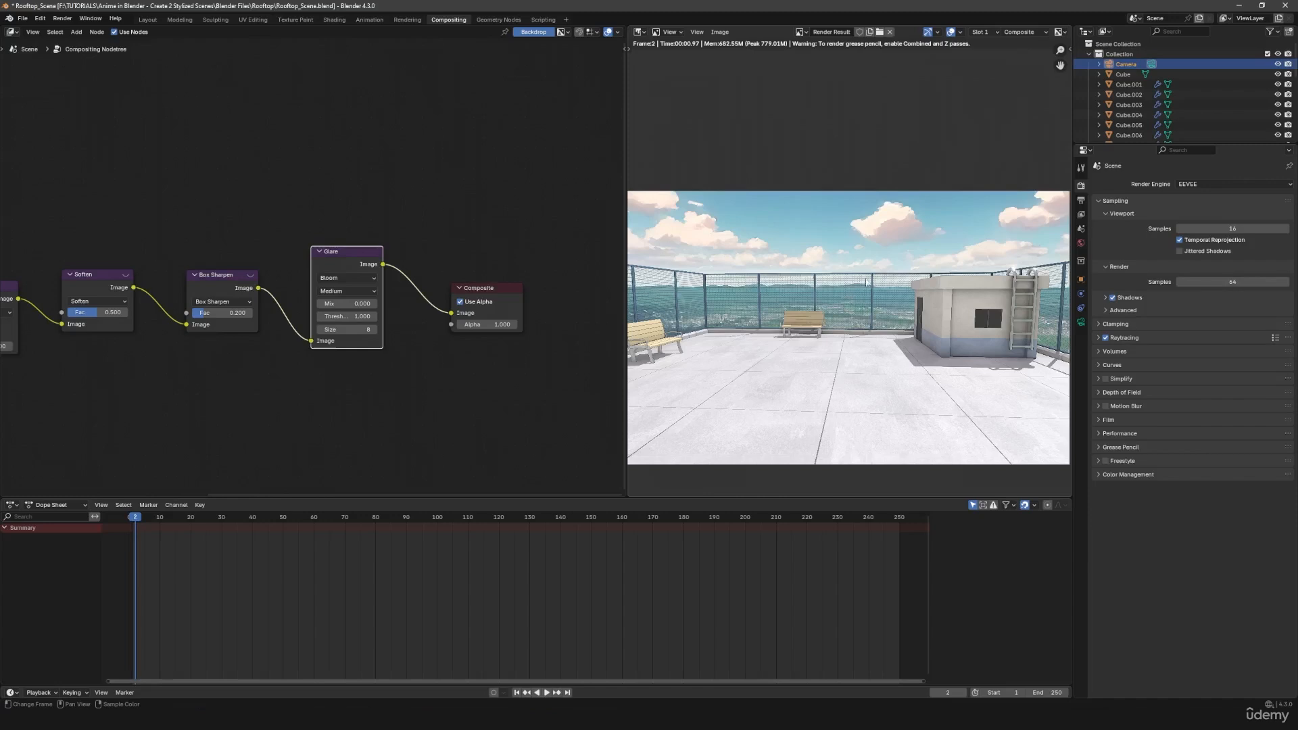
scroll(823, 337, up, 2)
middle_drag(1003, 319, 863, 325)
scroll(764, 326, down, 3)
scroll(864, 325, down, 1)
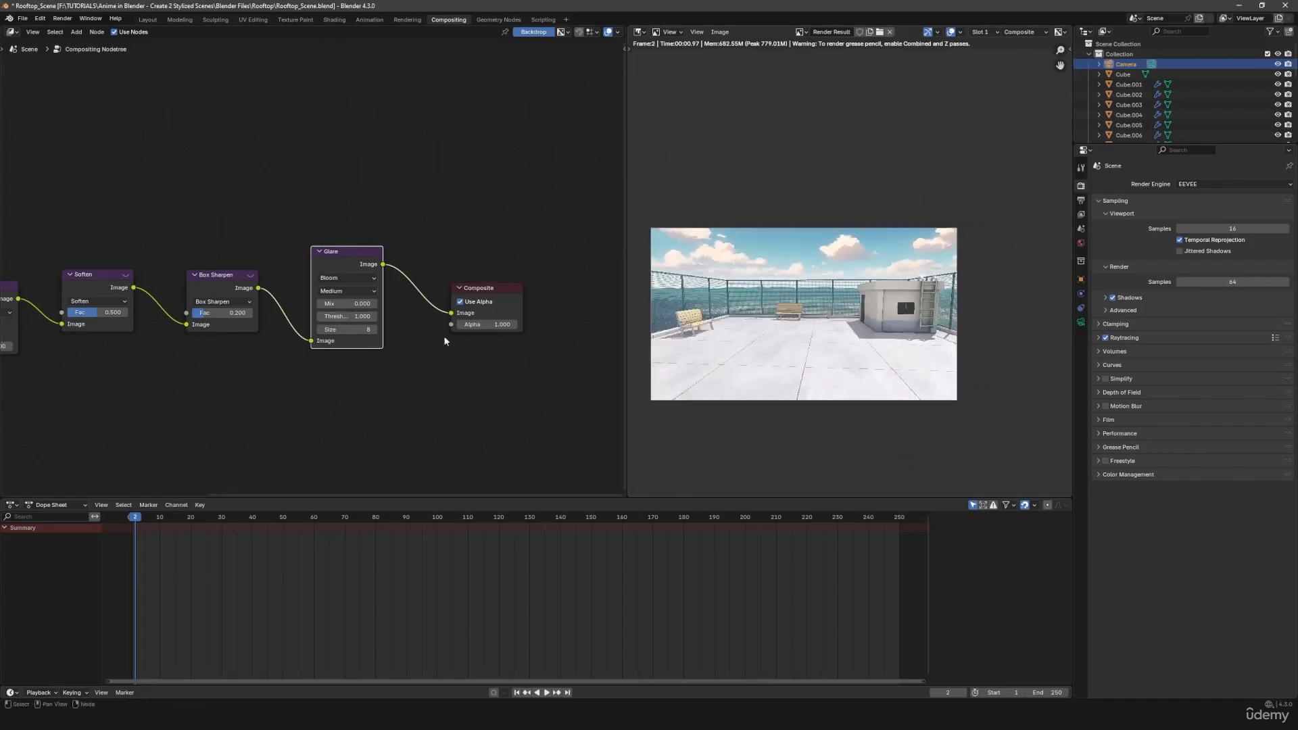
- Try Glare thresholds of 0.9 and 0.8, checking the effect on the clouds and building
click(320, 317)
click(321, 316)
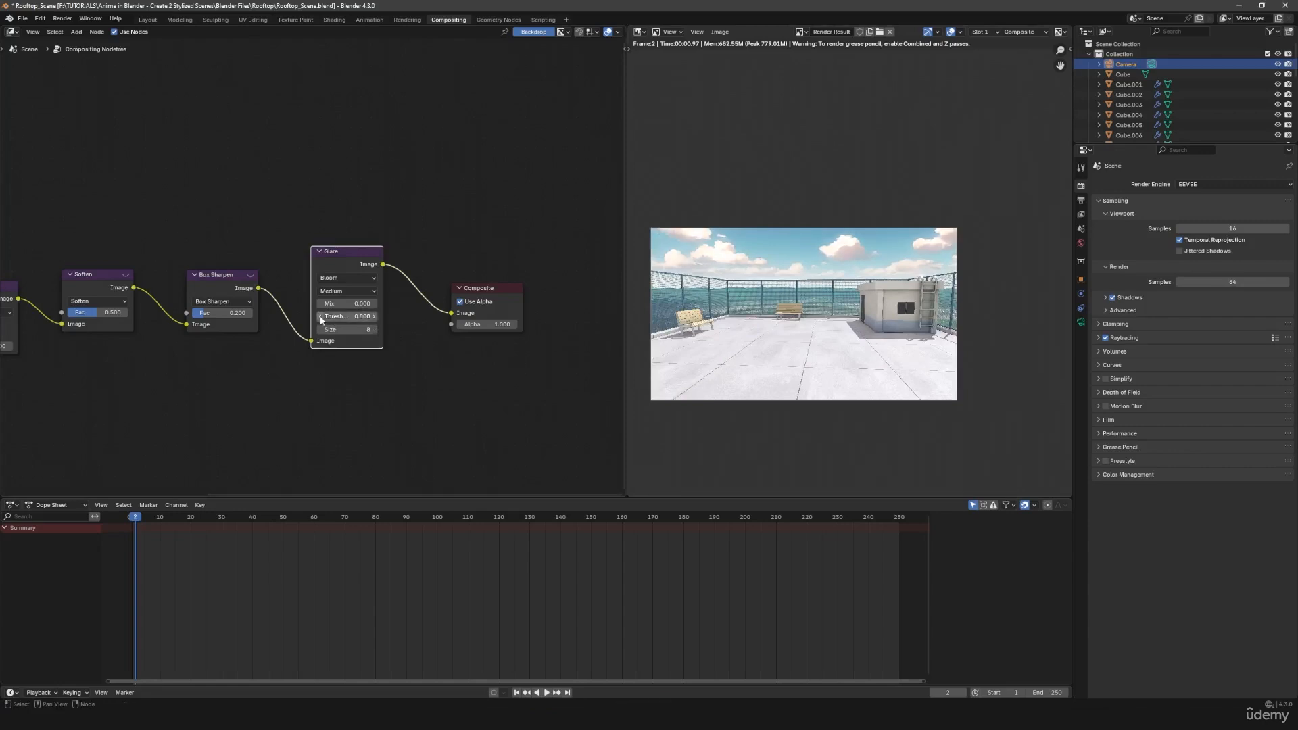
click(373, 316)
scroll(830, 273, up, 1)
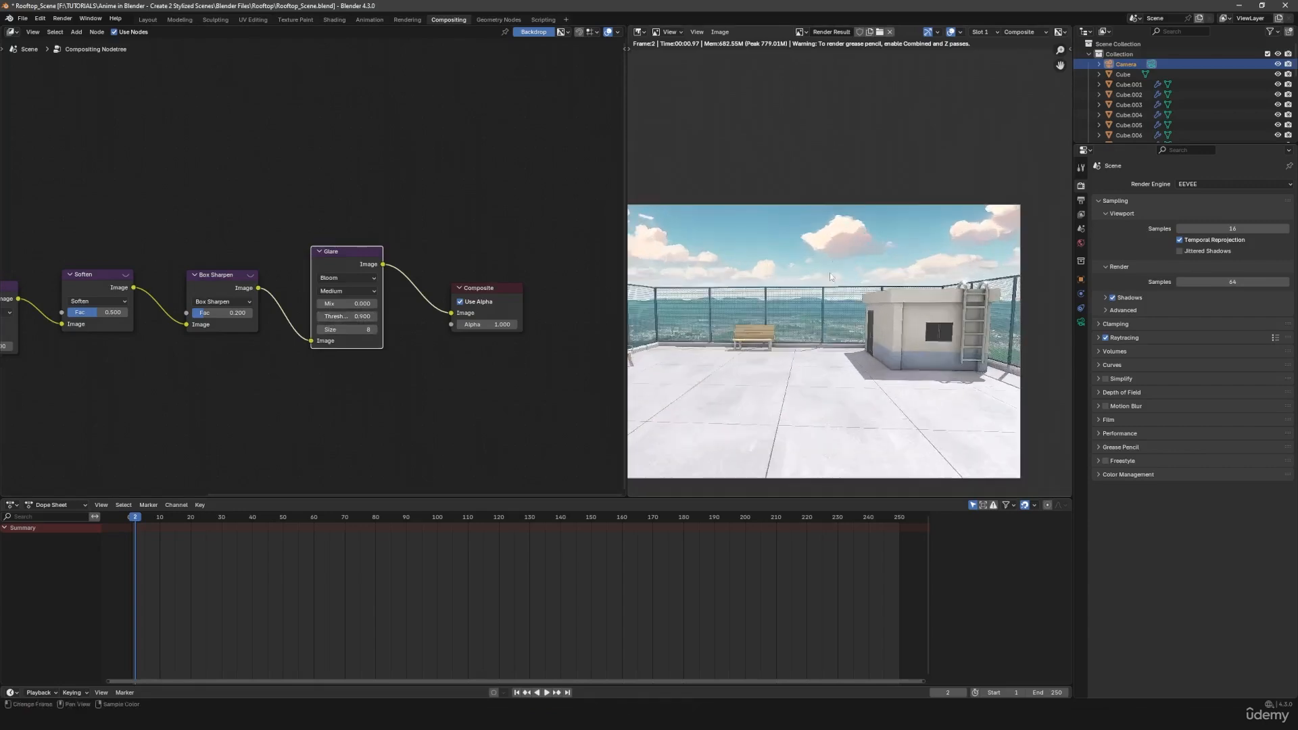
click(321, 315)
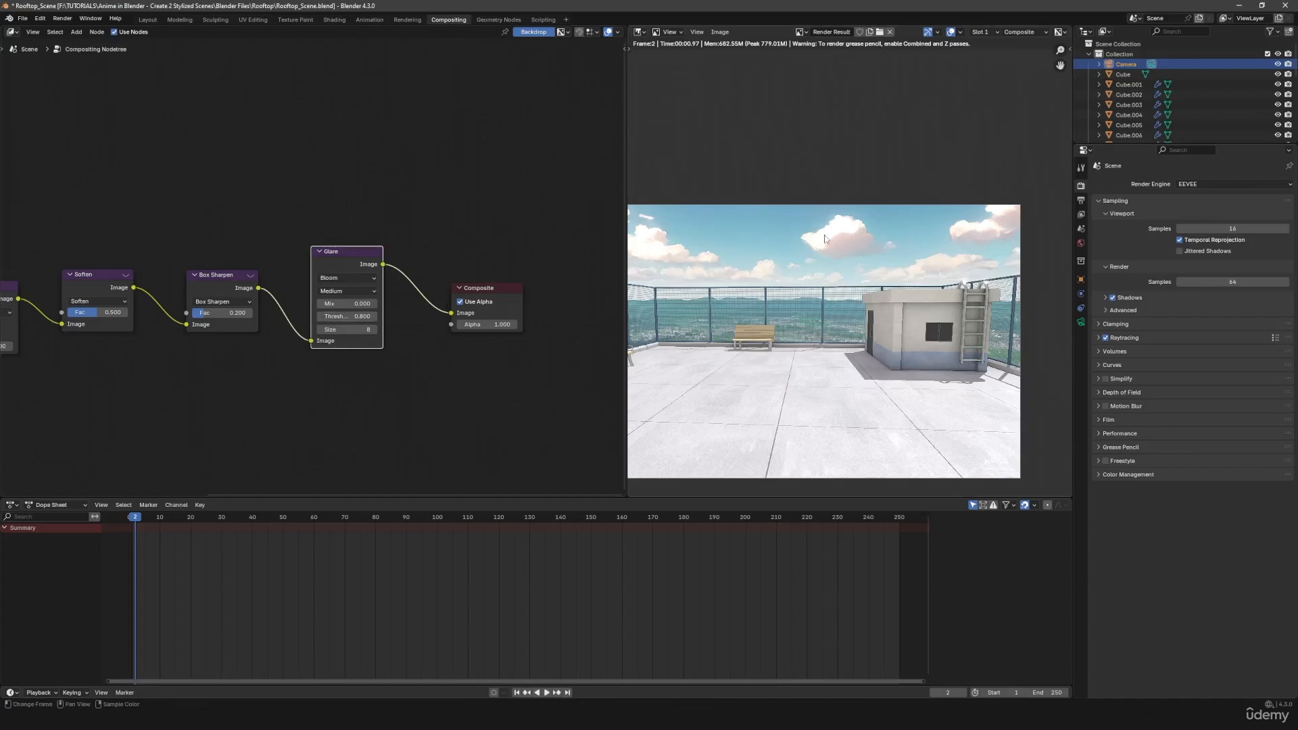
middle_drag(887, 267, 826, 271)
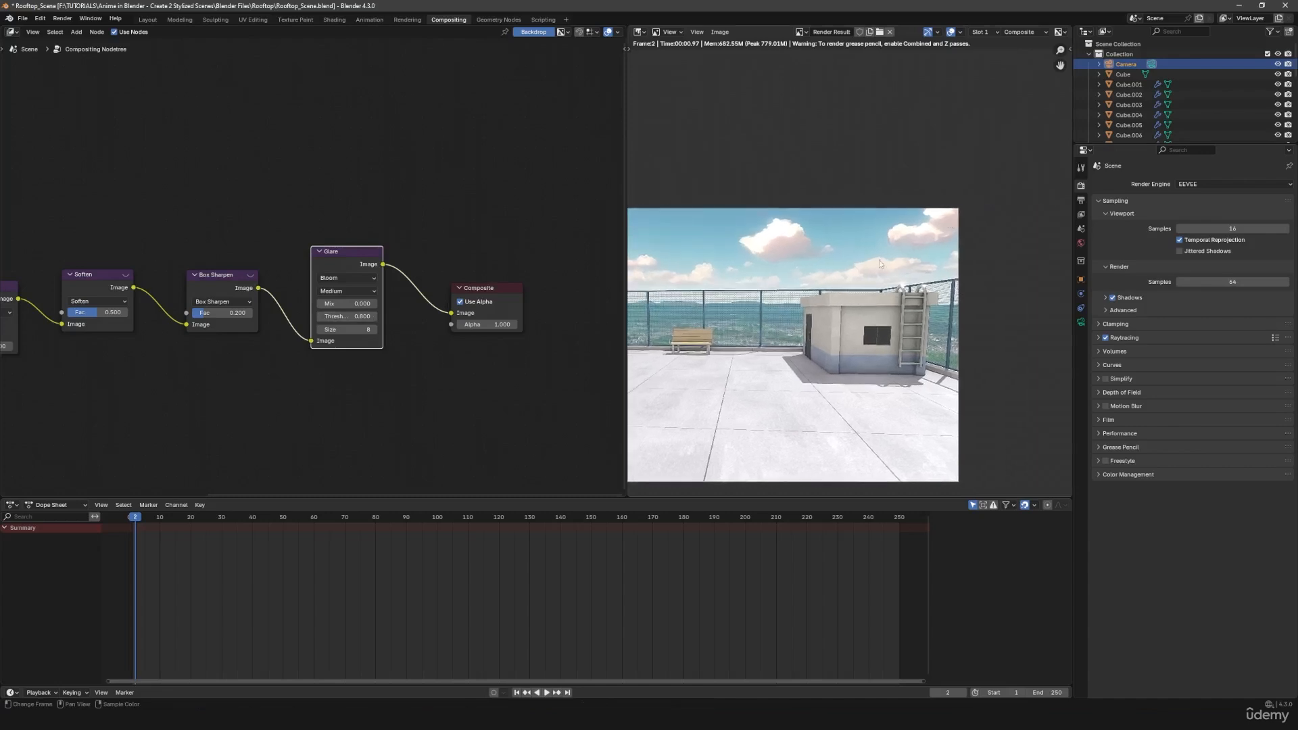
- Test the Glare threshold down to 0.4, set it to 0.6 and check the bloom in the full render
click(319, 317)
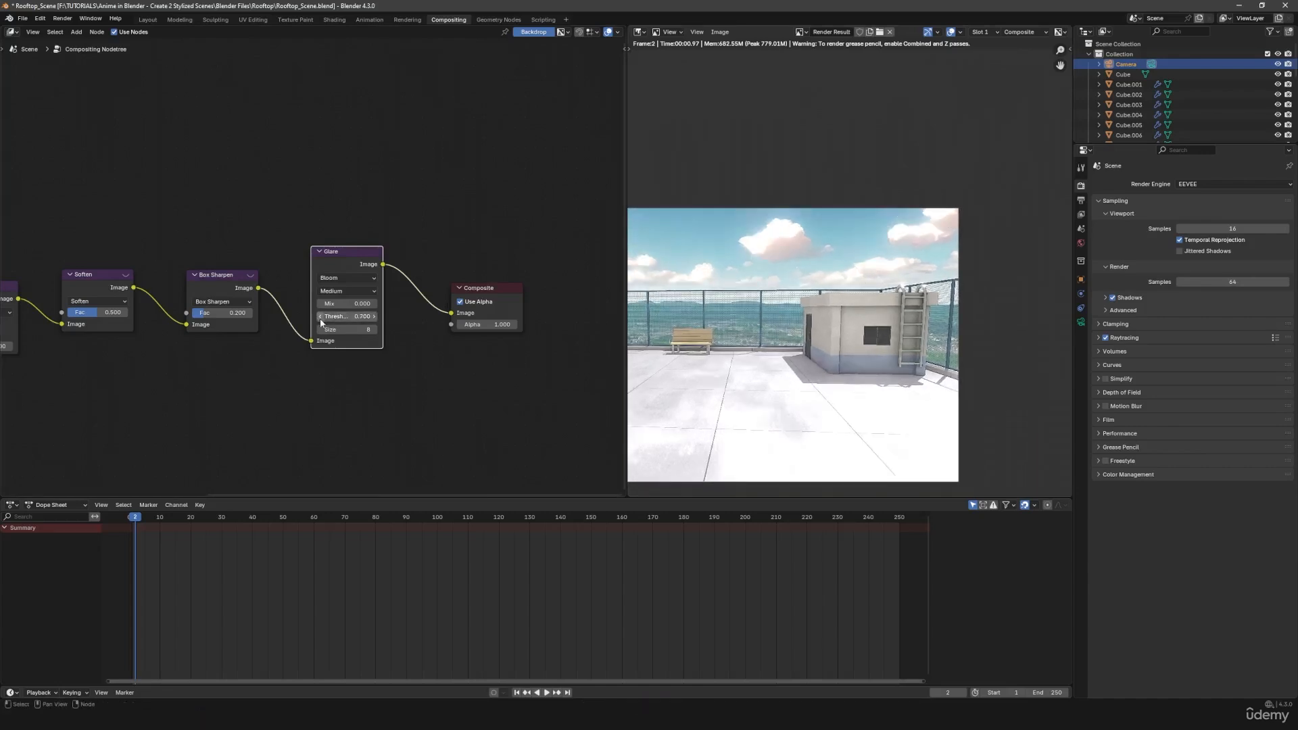
click(320, 317)
scroll(819, 382, down, 4)
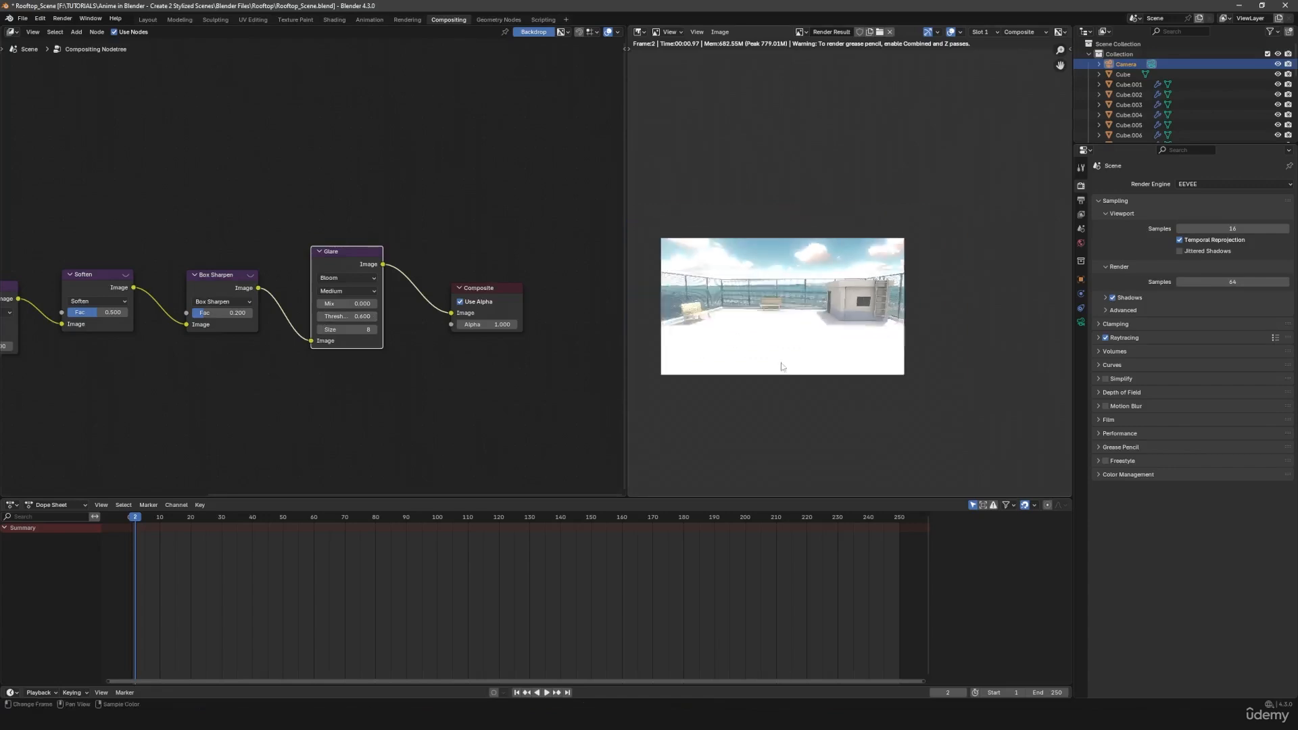
scroll(820, 382, up, 2)
click(320, 317)
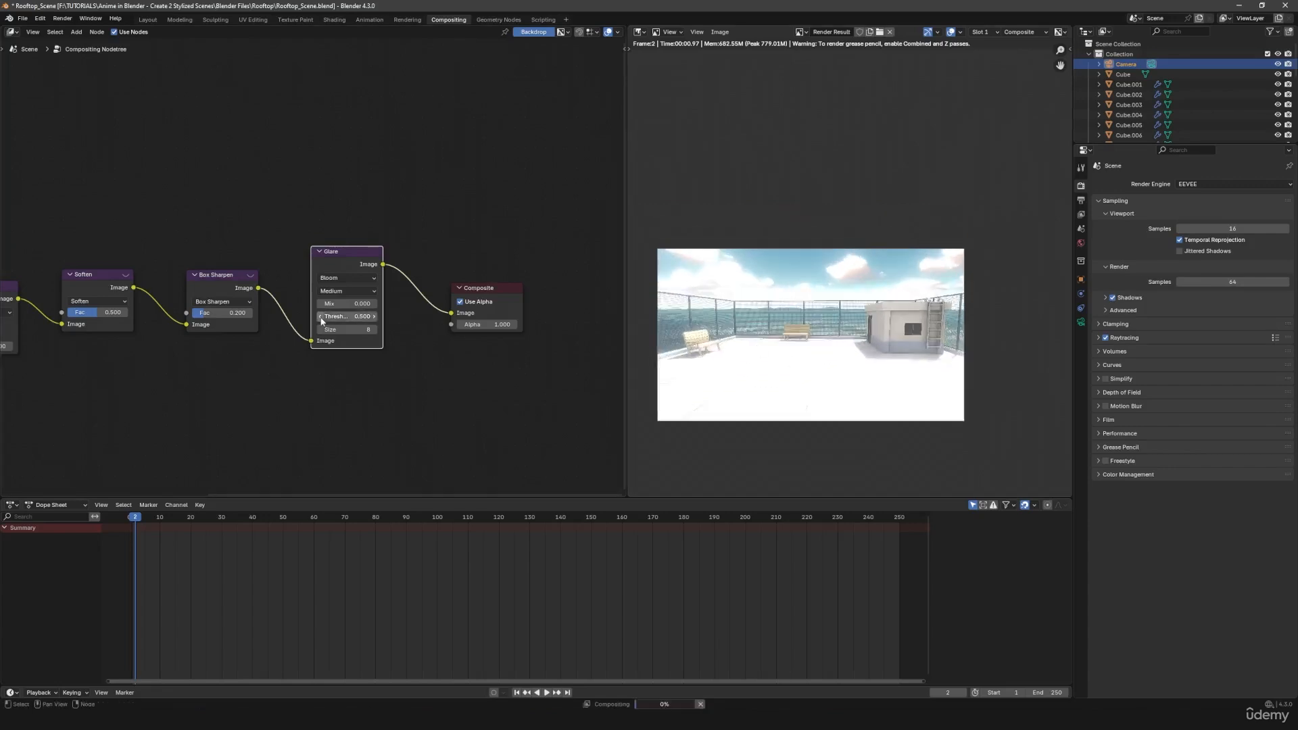
click(318, 317)
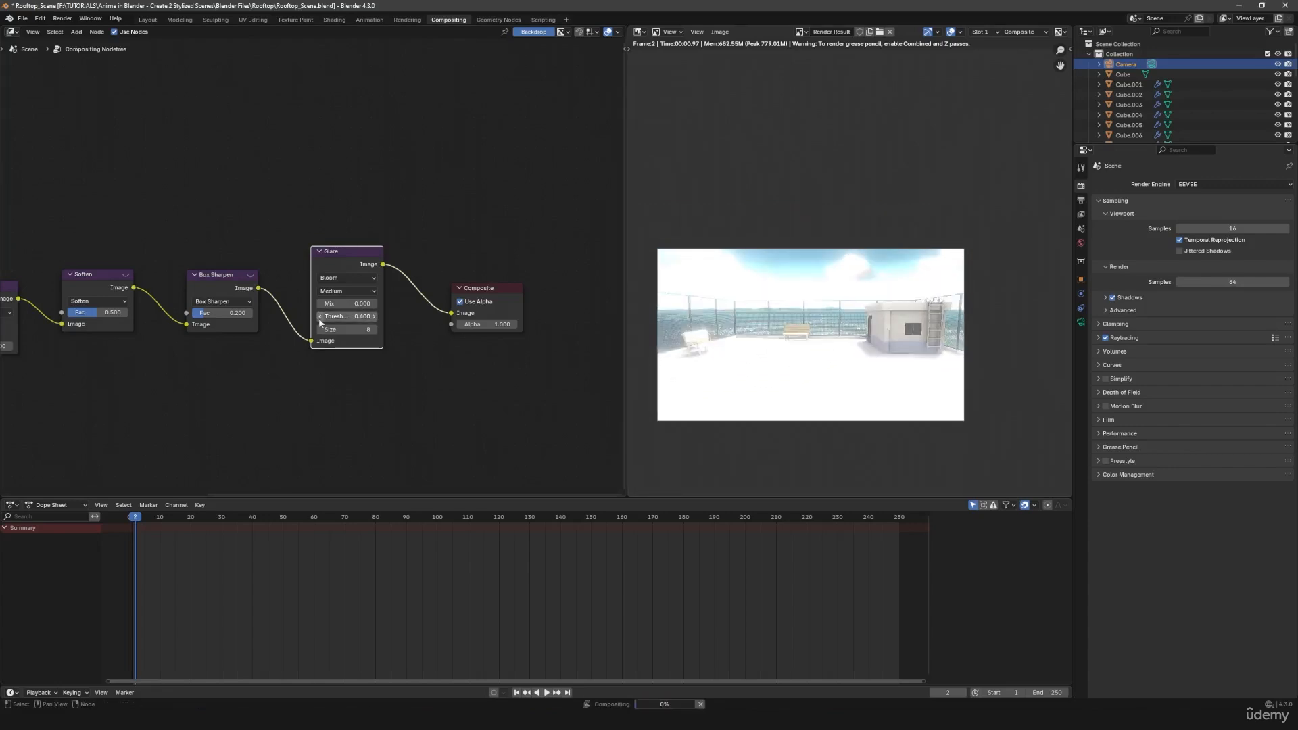
click(375, 317)
click(375, 318)
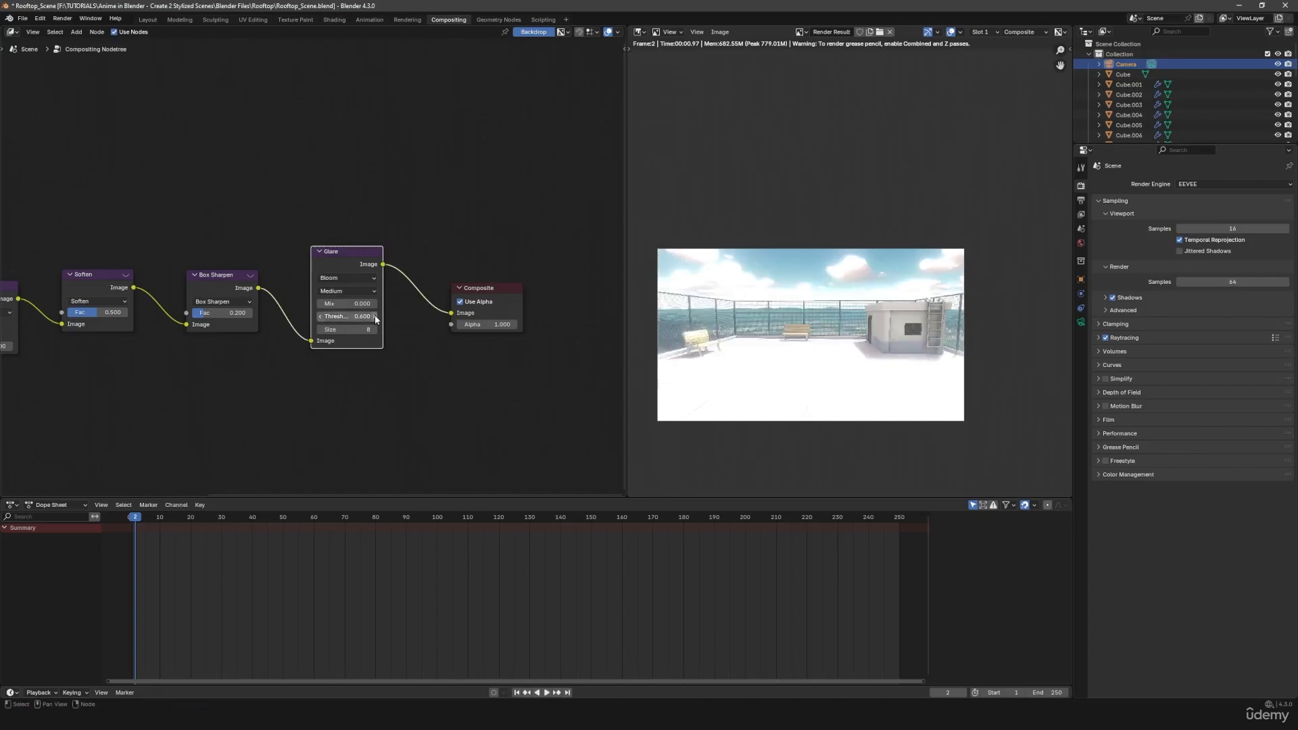
scroll(851, 371, up, 3)
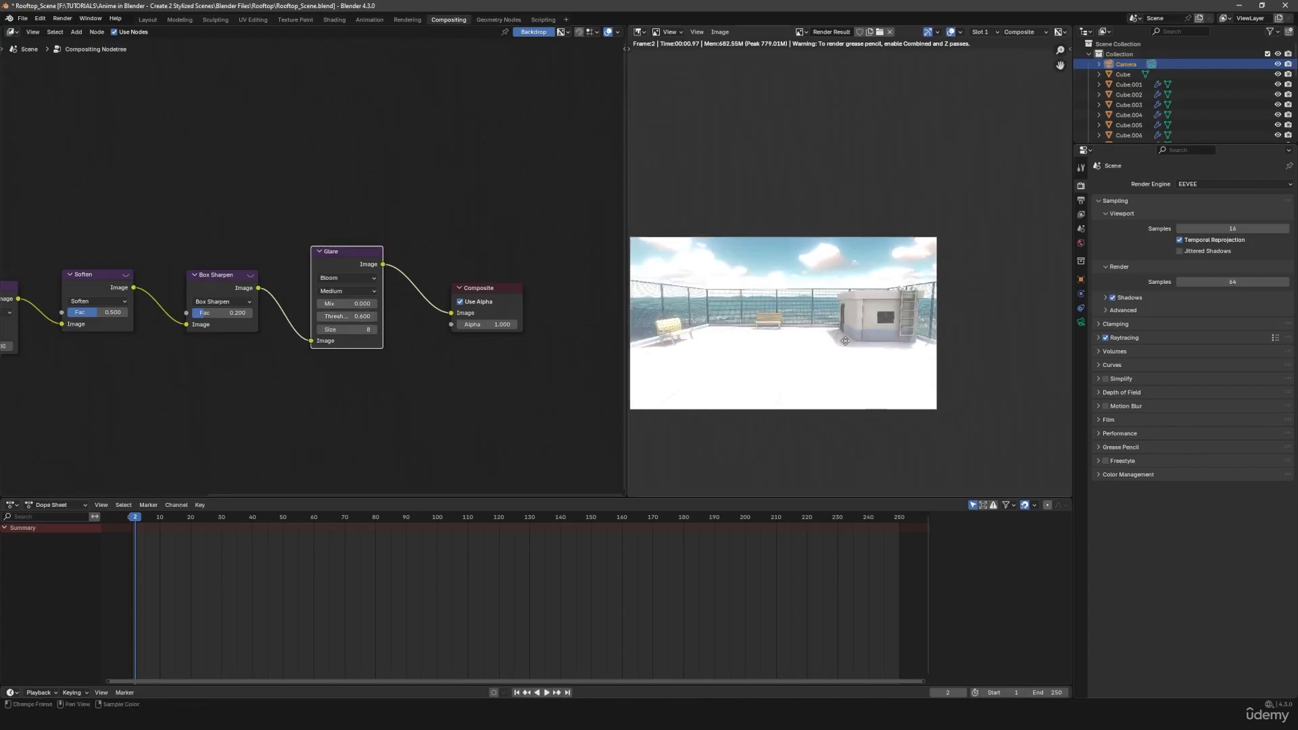
scroll(851, 371, down, 3)
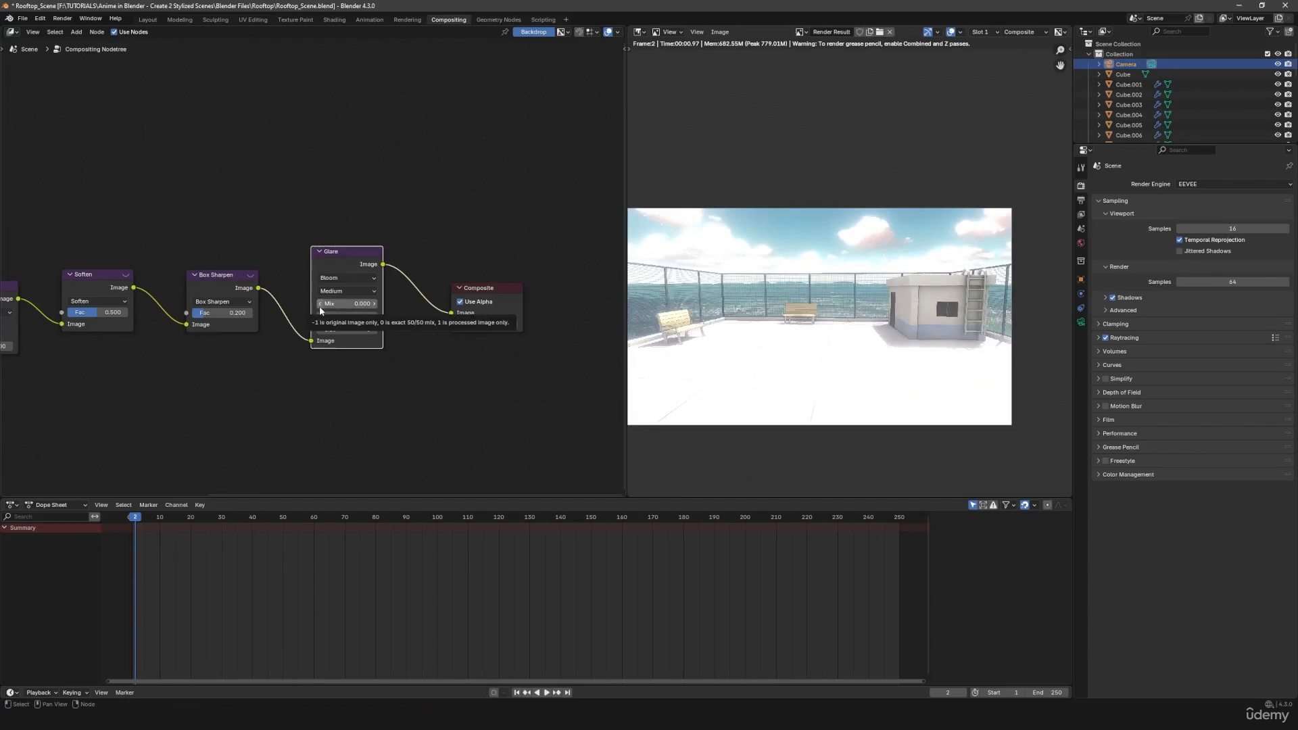
- Try the Glare Mix at its extremes of -1 and 1, testing a threshold of 0.5 before restoring 0.6
key(ctrl+z)
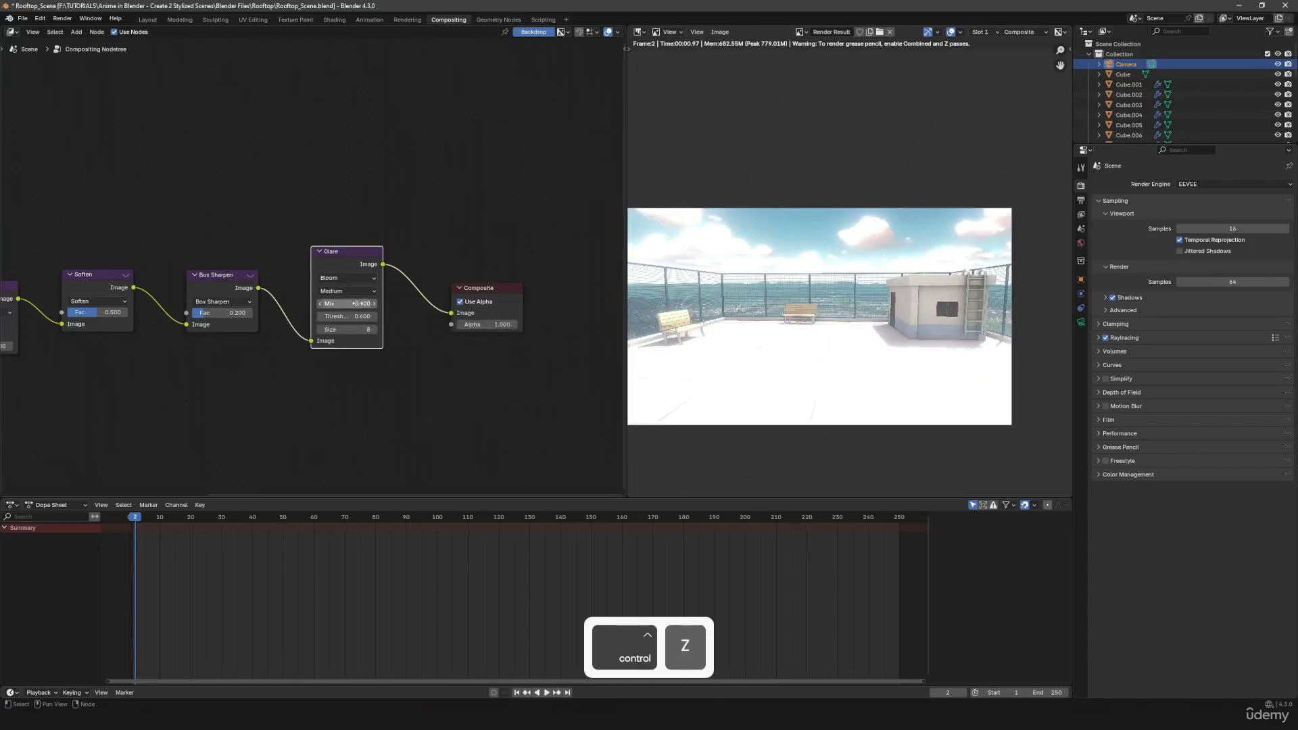
drag(358, 304, 284, 304)
middle_drag(960, 314, 984, 318)
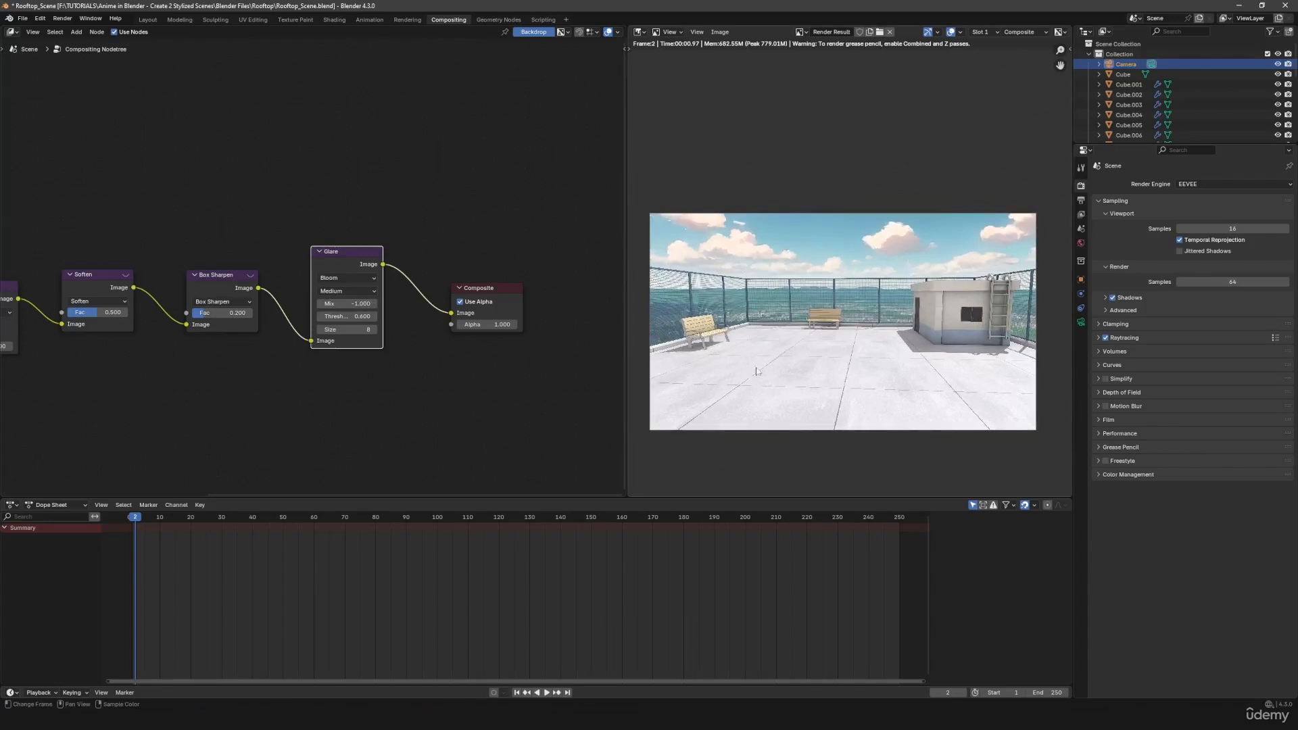
drag(350, 305, 433, 304)
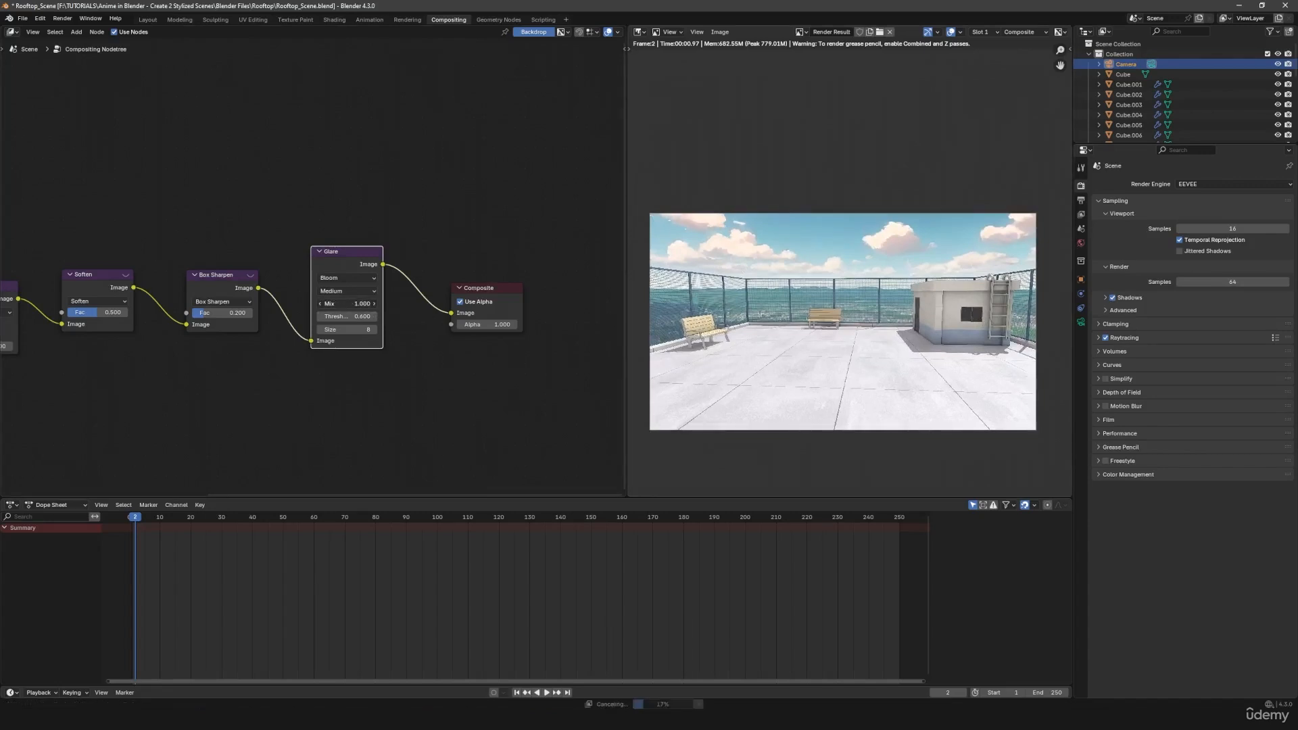
middle_drag(856, 311, 799, 312)
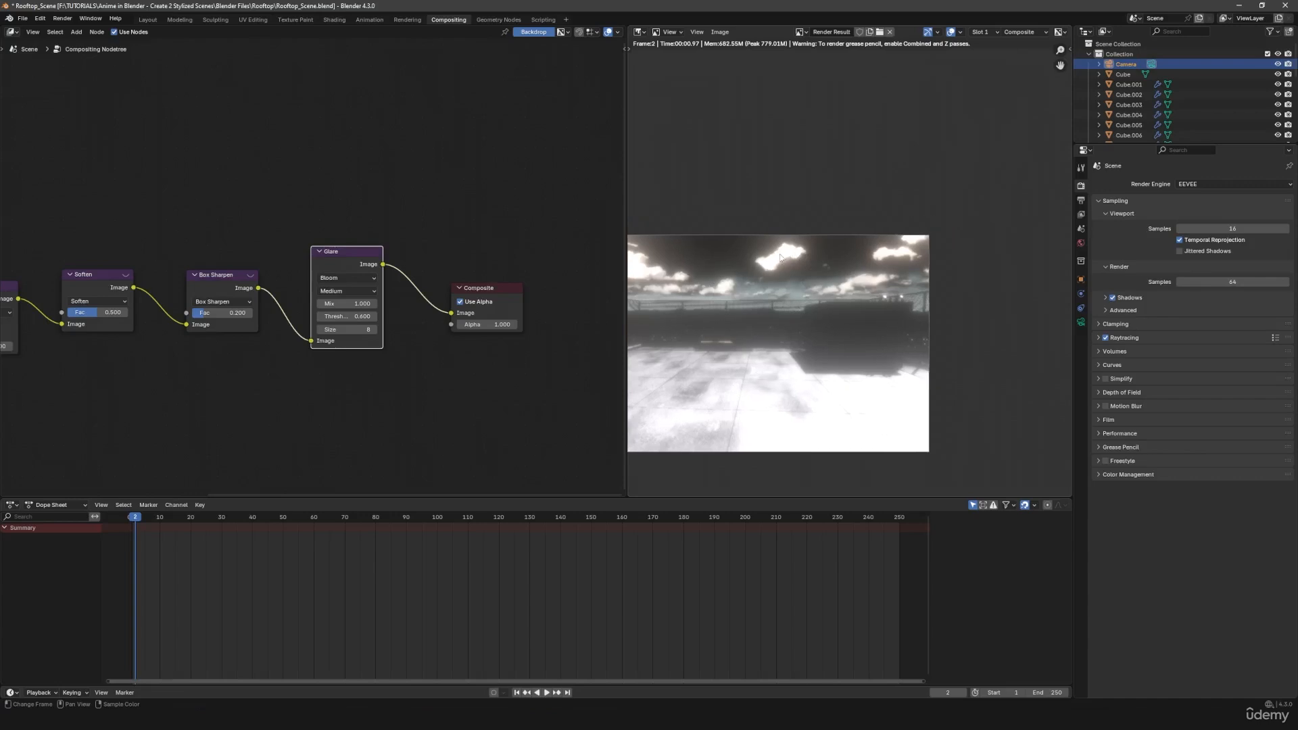
click(321, 316)
click(374, 317)
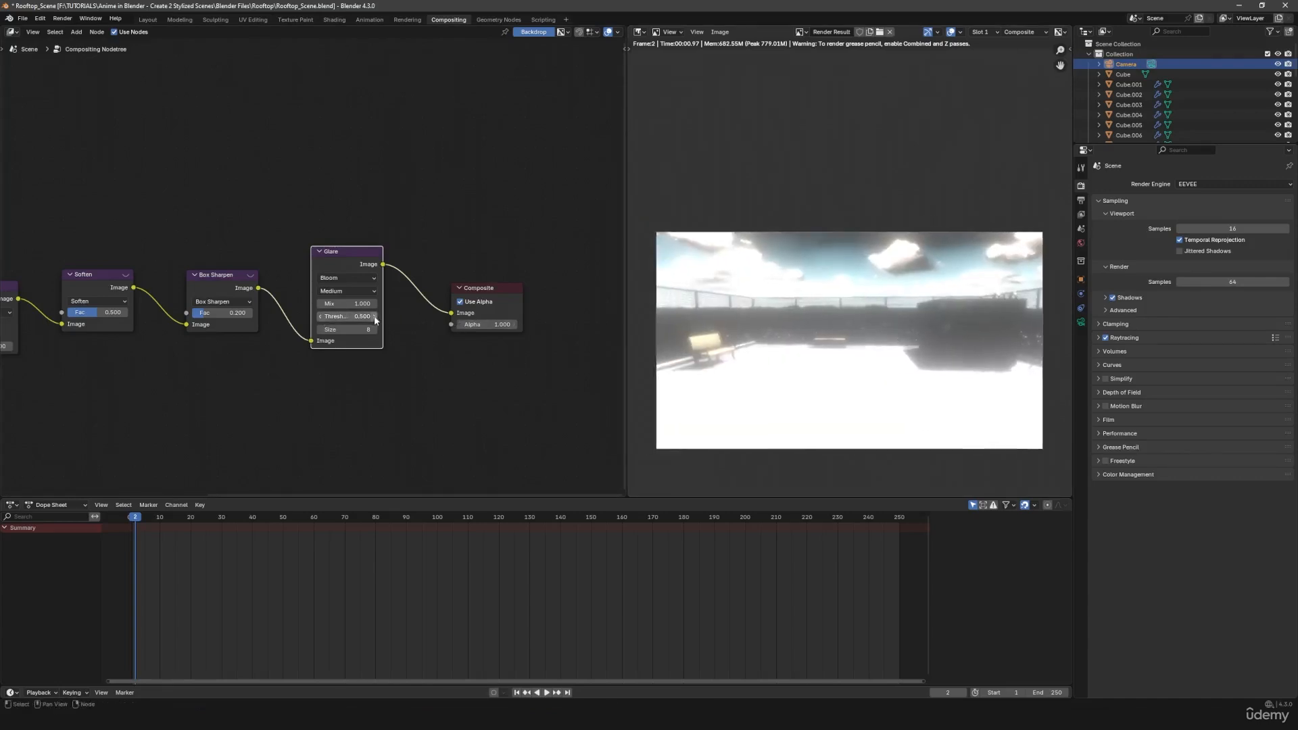
- Set the Glare node's Mix to -0.9 for a faint bloom
mouse_move(362, 303)
mouse_down()
mouse_move(341, 303)
mouse_move(366, 304)
mouse_up()
drag(347, 303, 397, 304)
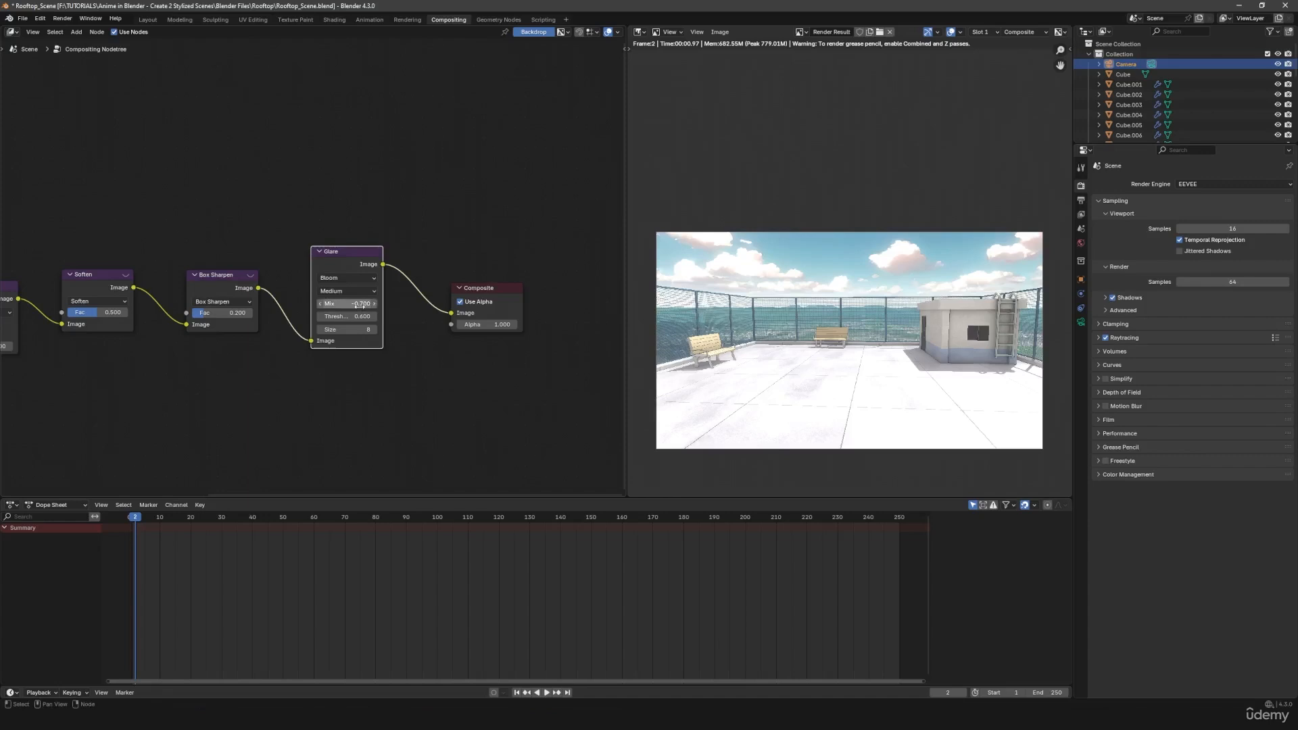
key(shift)
shift+drag(347, 303, 308, 303)
click(357, 304)
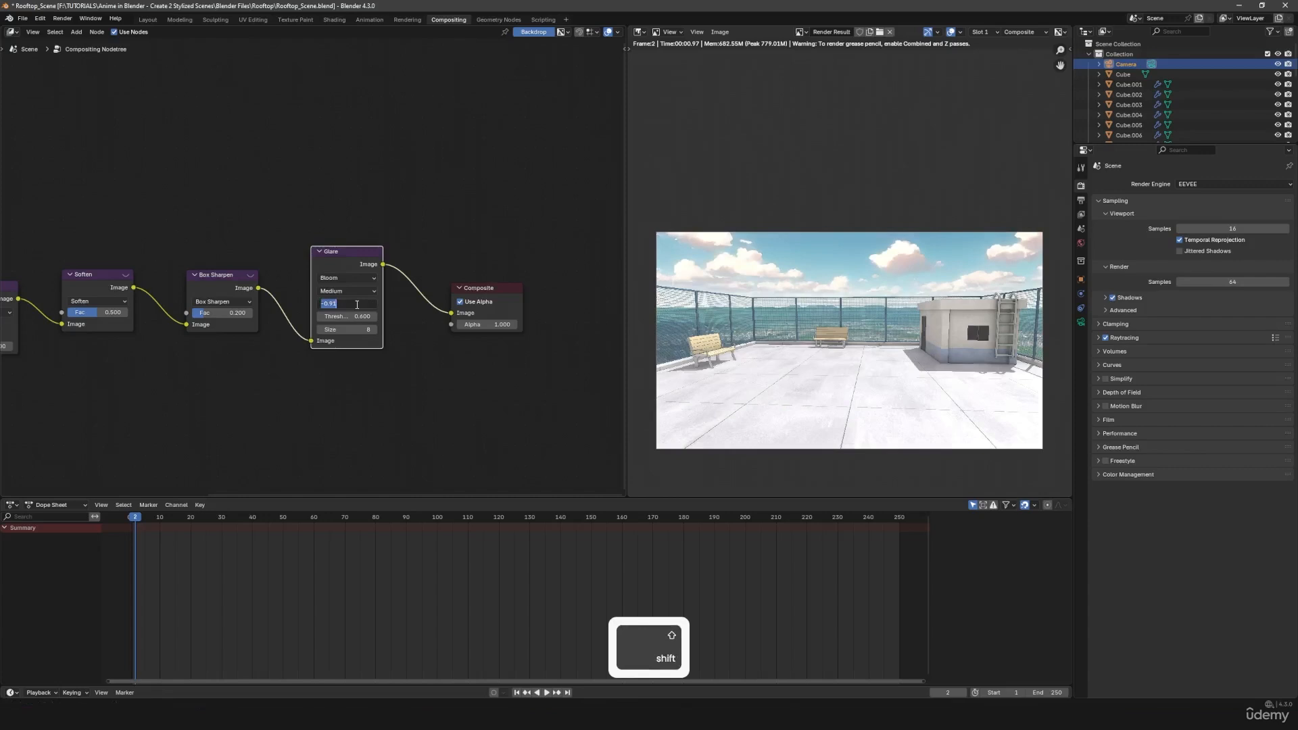
text(-0.9)
key(Return)
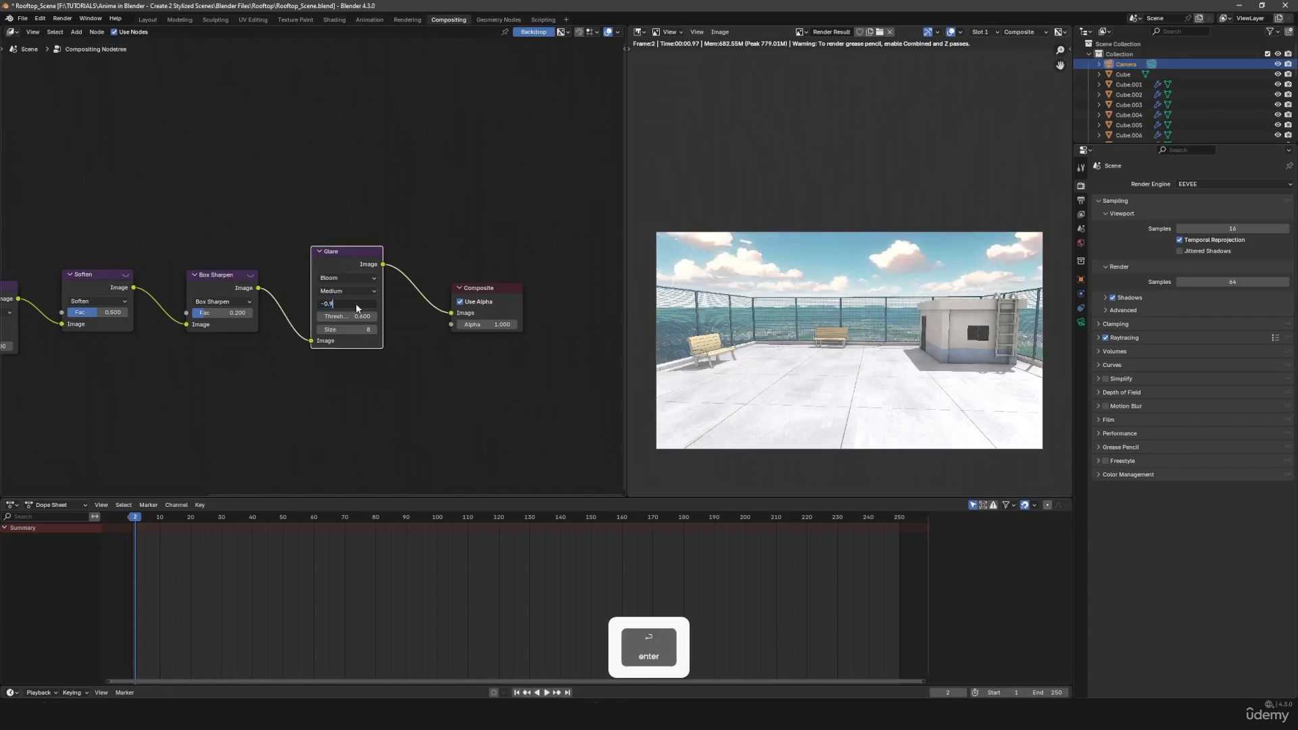
- Inspect the clouds, building and full render closely, and compare the image with the Glare node muted and unmuted
middle_drag(963, 272, 909, 262)
scroll(909, 262, up, 2)
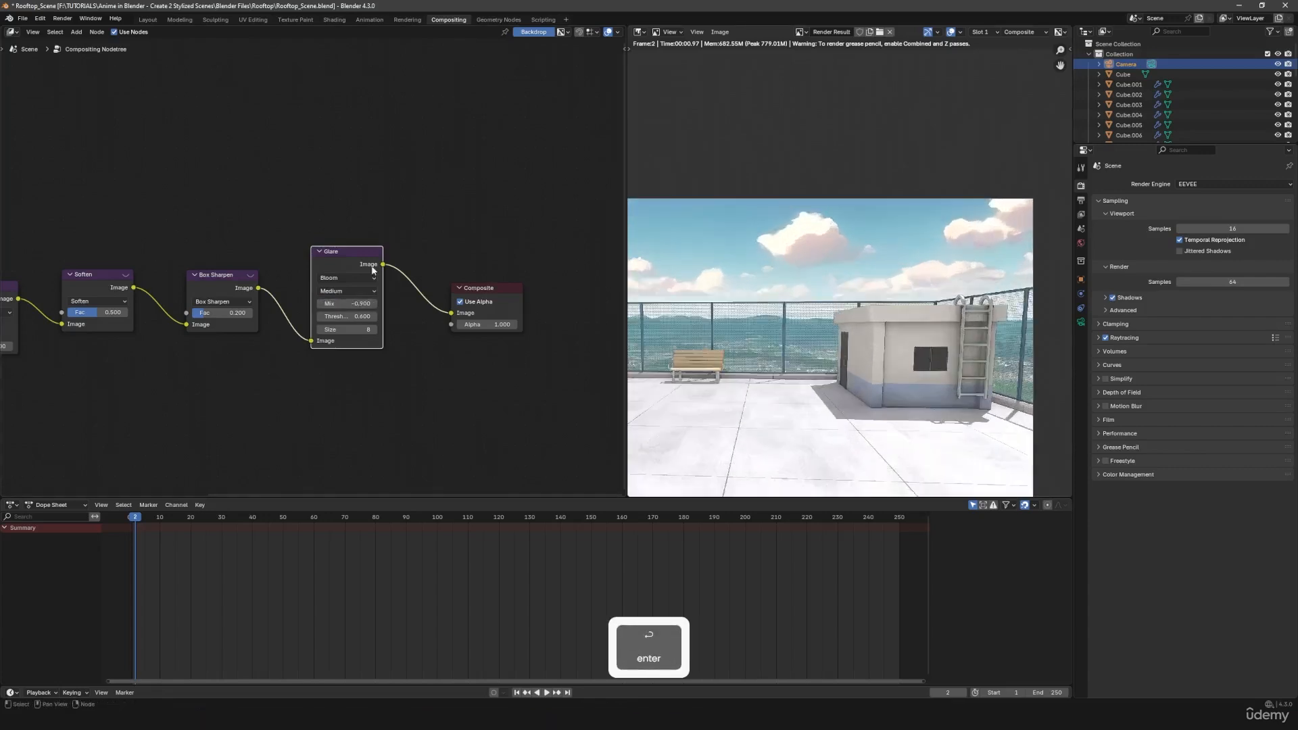
middle_drag(789, 330, 892, 319)
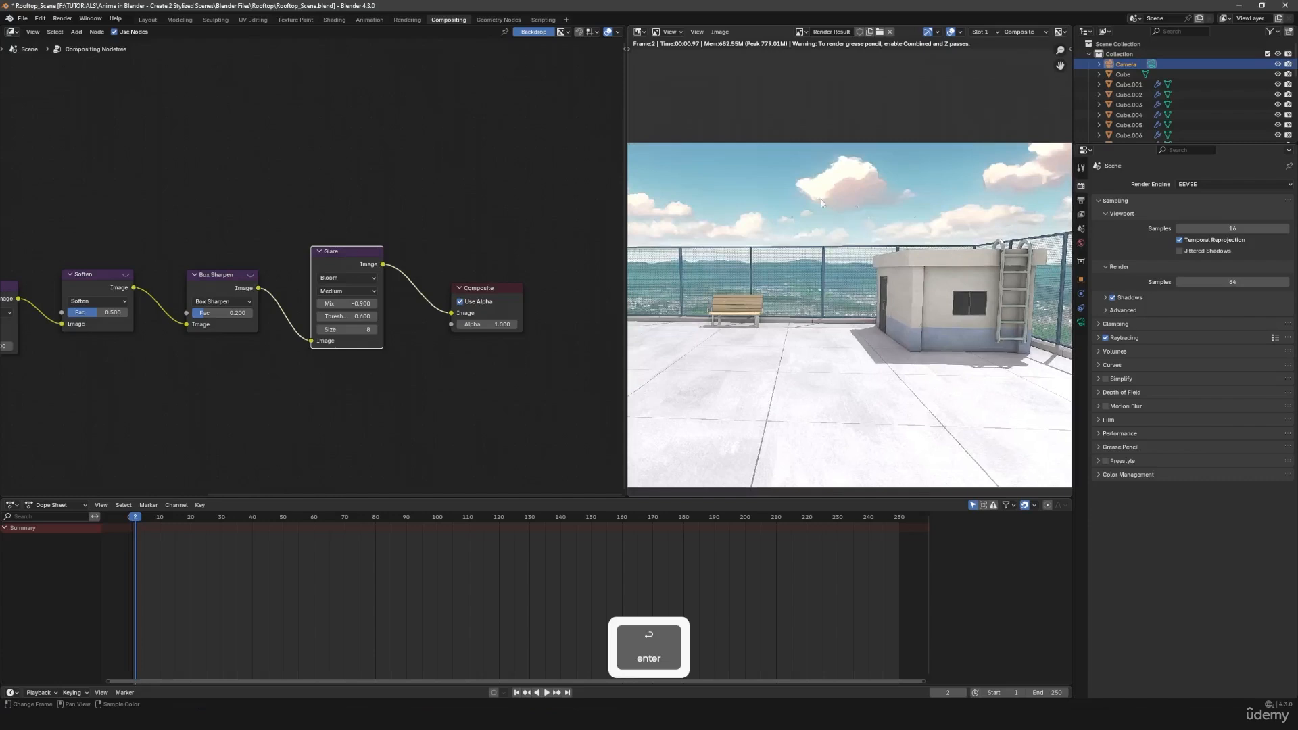
middle_drag(821, 203, 838, 267)
scroll(866, 247, down, 2)
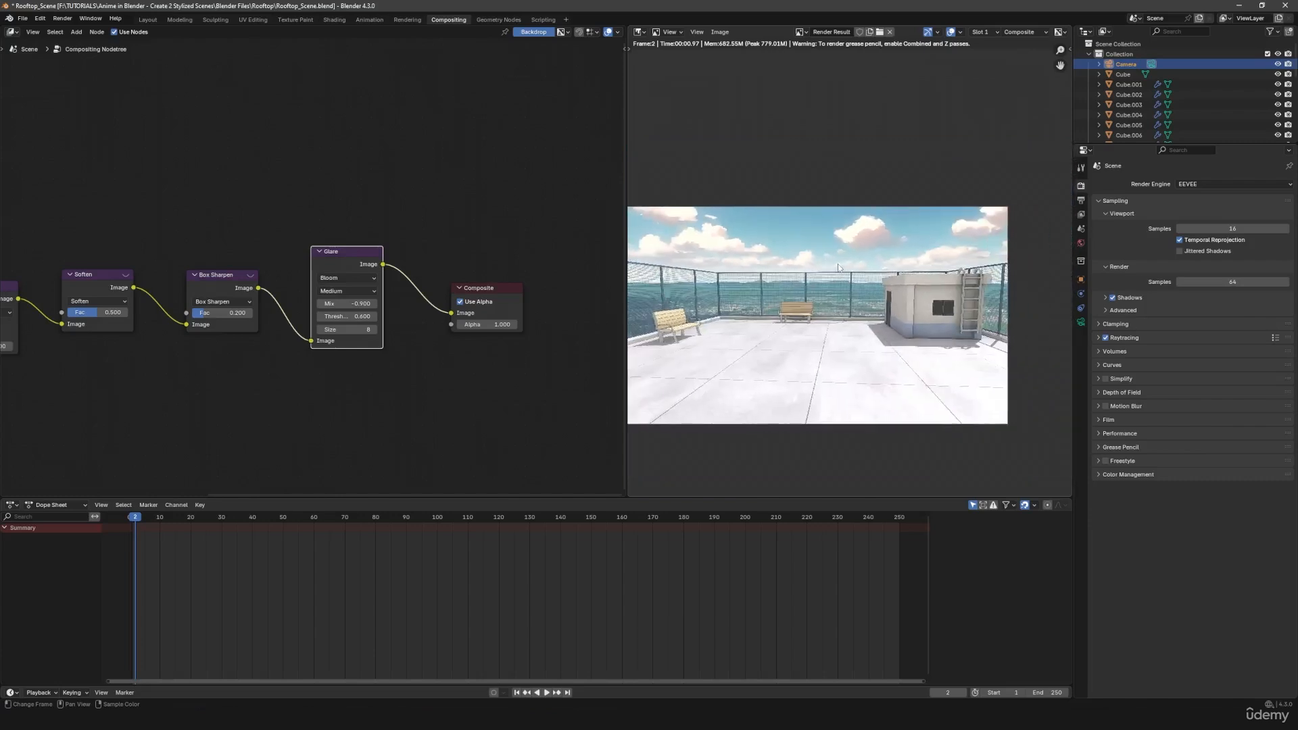
key(m)
key(m)
key(m)
key(m)
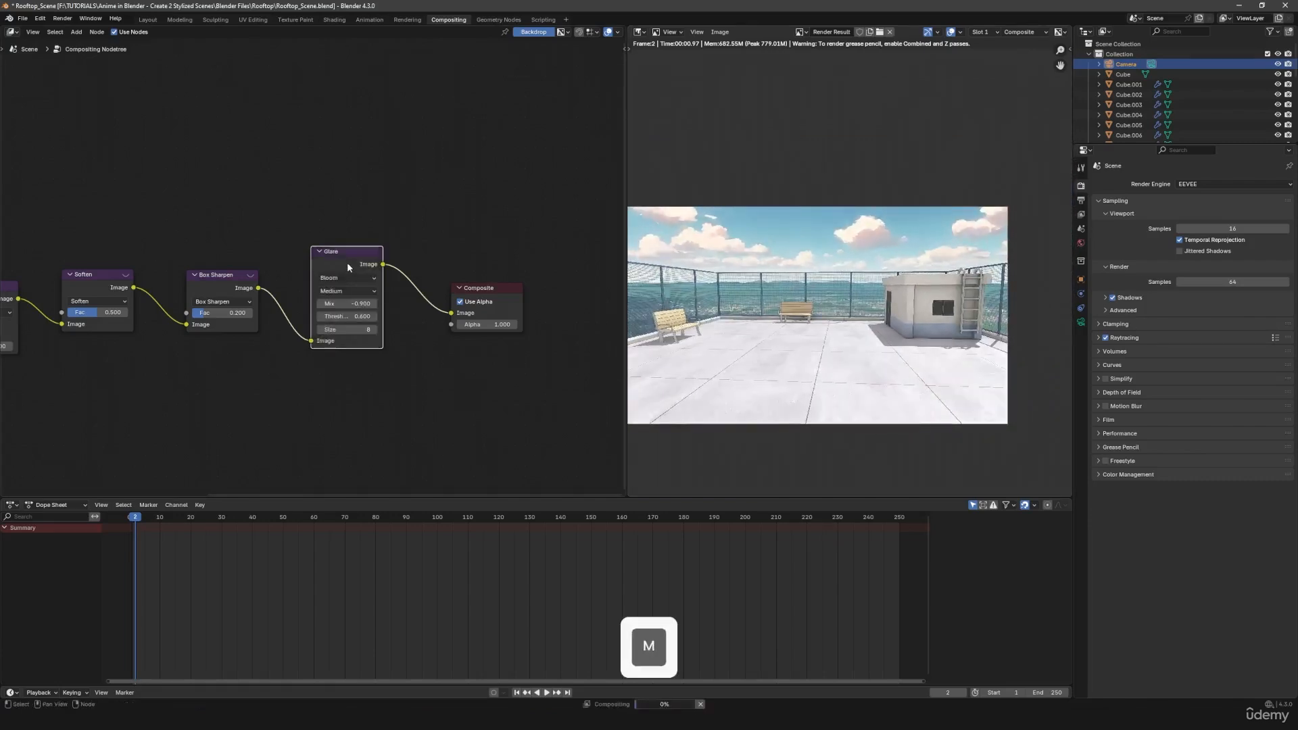
key(m)
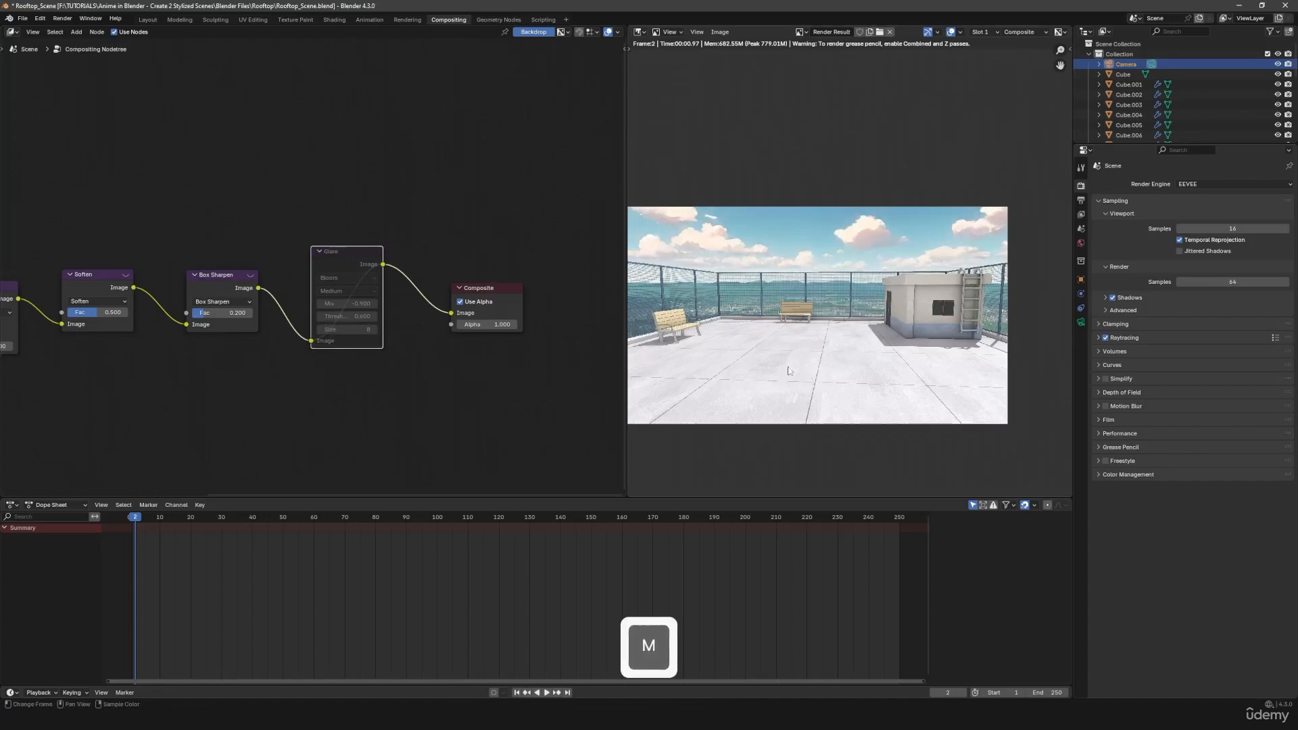
key(m)
key(m)
key(m)
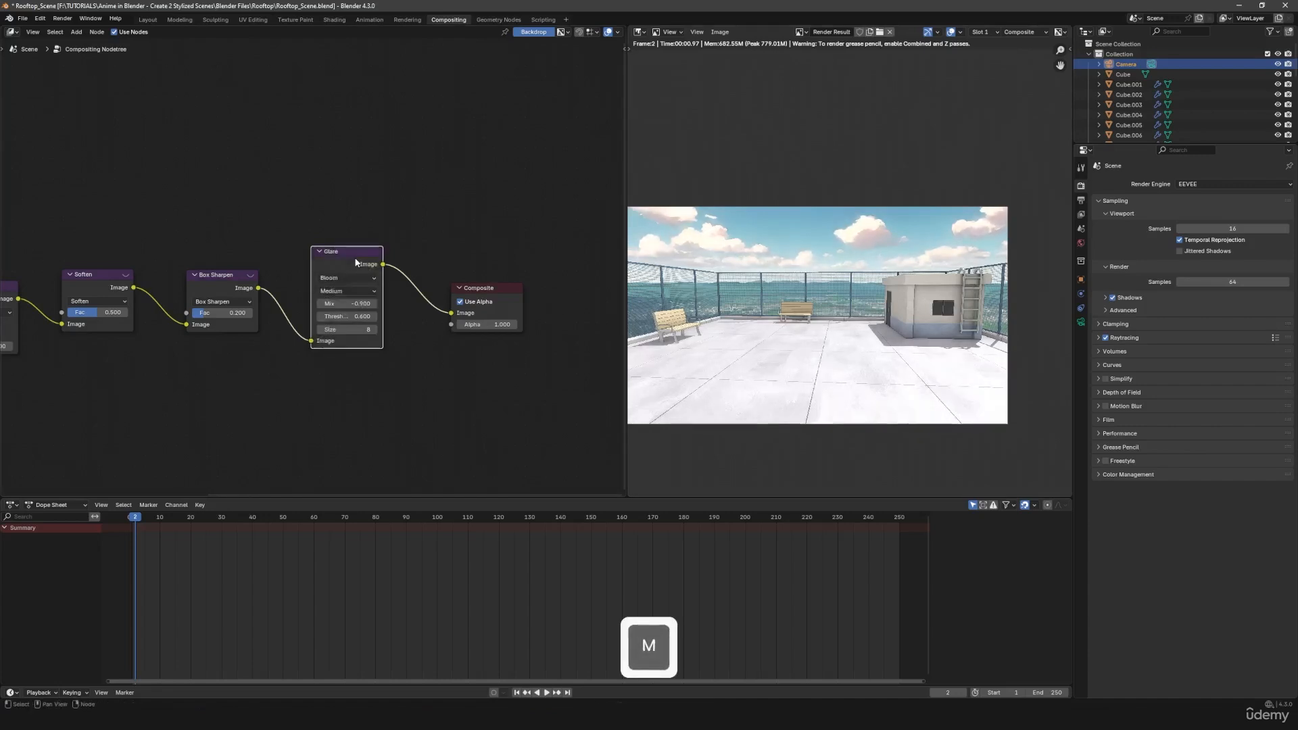
- Try Glare Mix values of -0.8 and -0.2, return to -0.8 and compare the render with the node muted
click(353, 302)
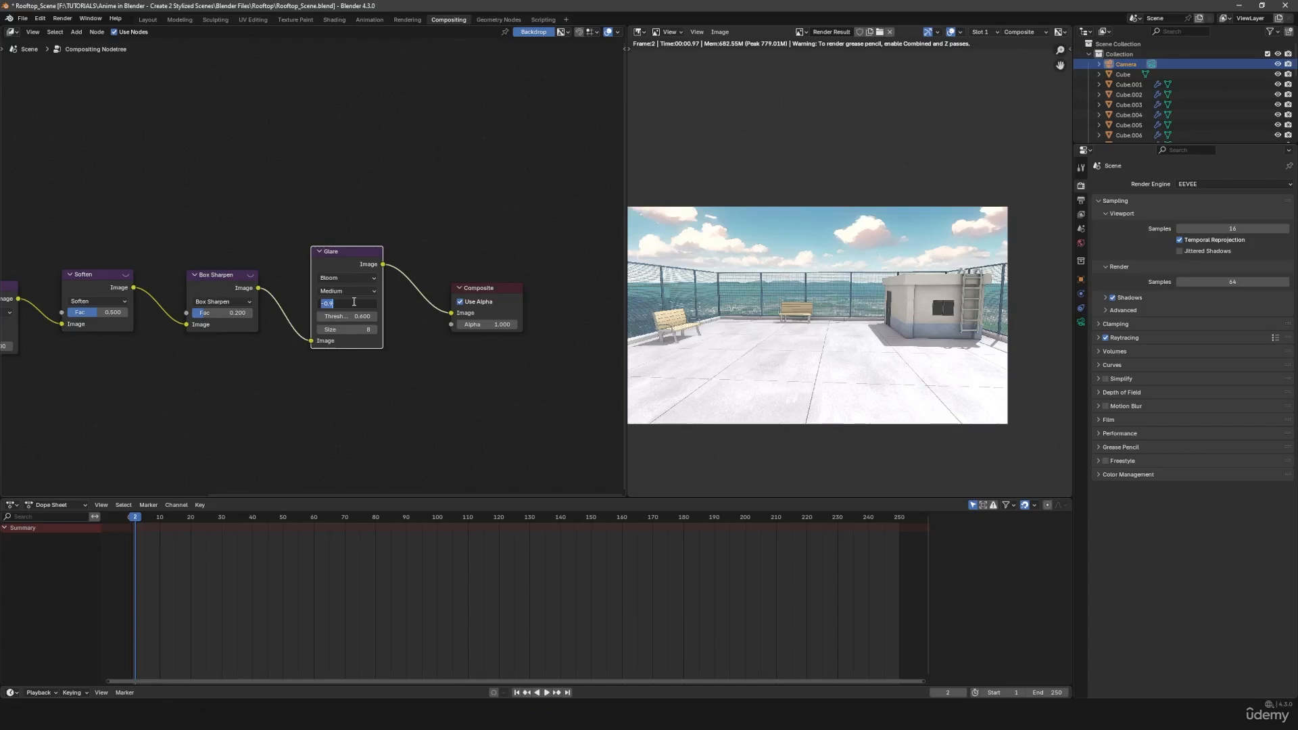
text(-0.8)
key(Return)
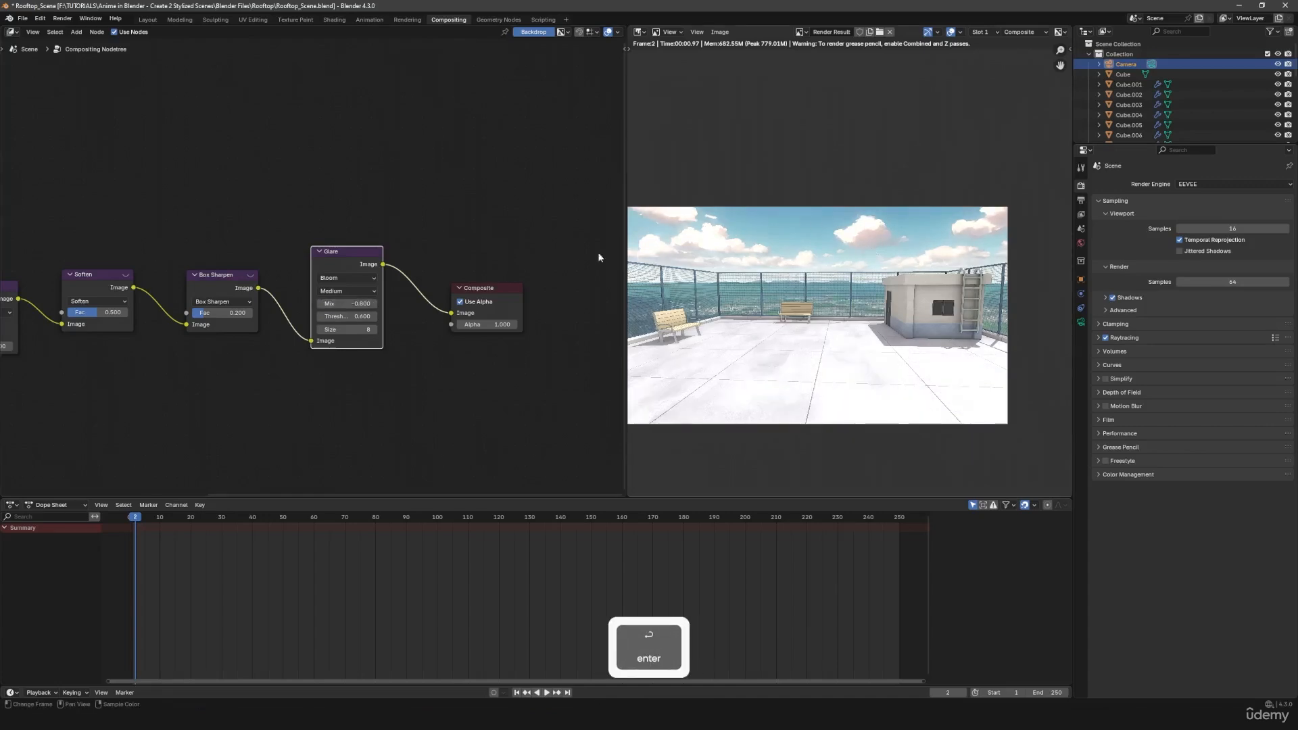
shift+drag(346, 303, 501, 302)
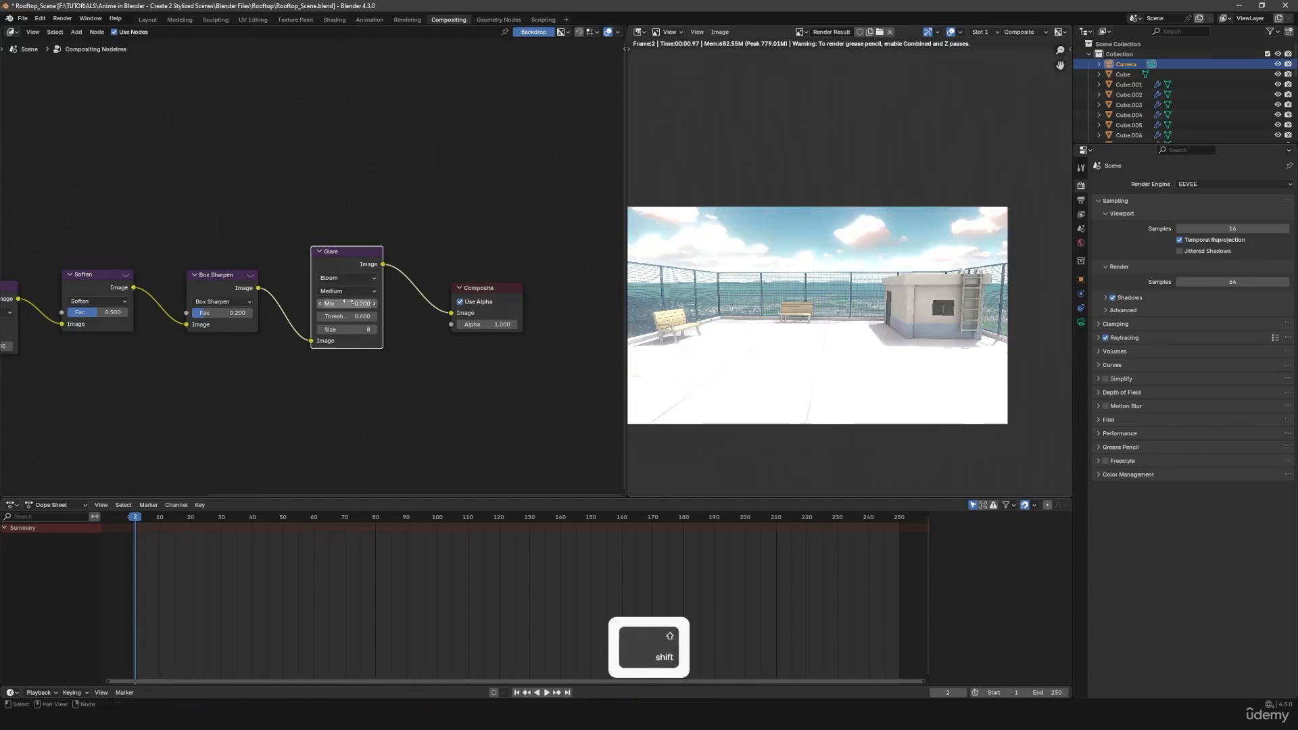
shift+click(347, 303)
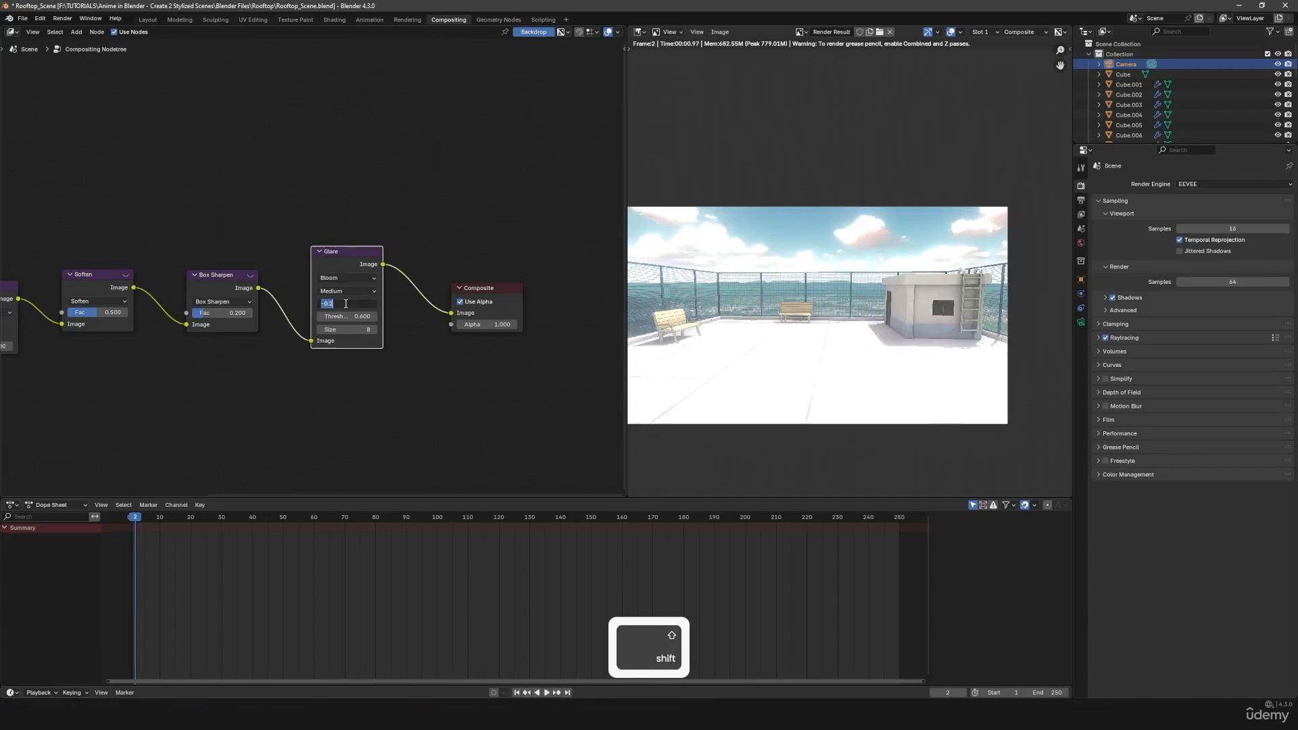
text(-0.8)
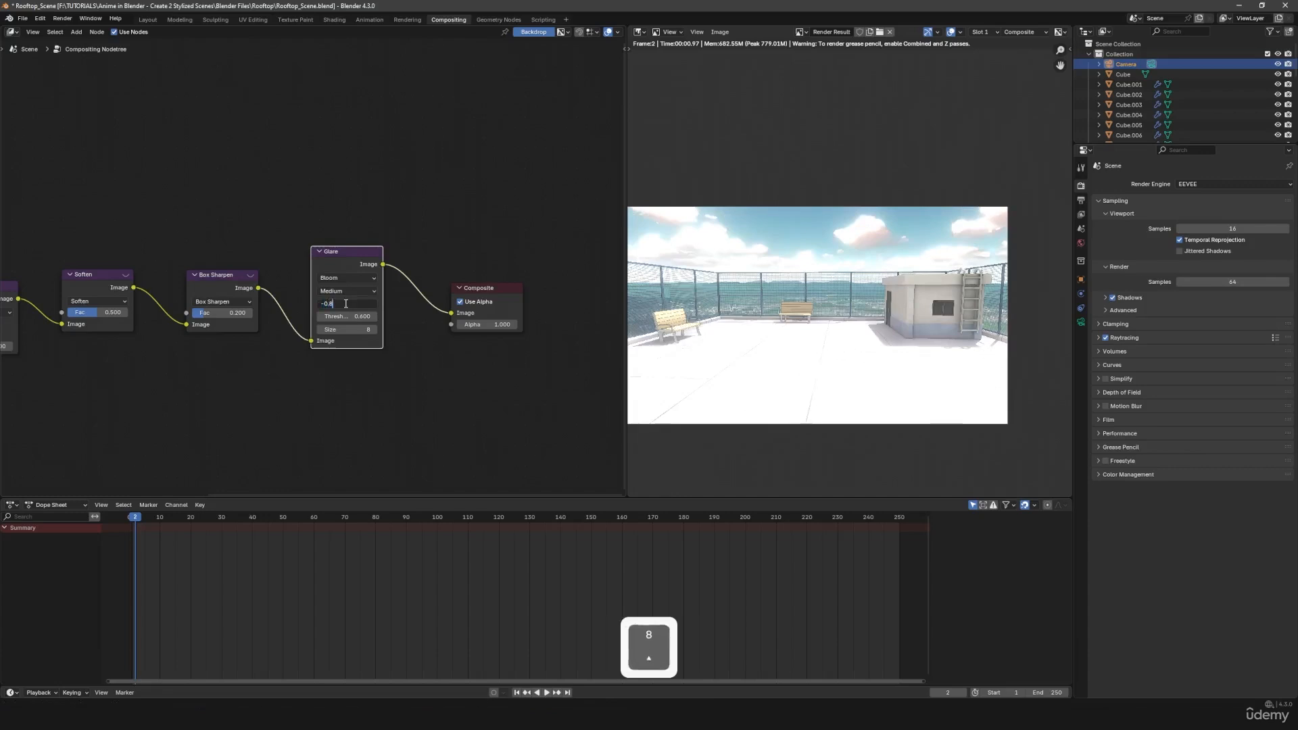
key(Return)
key(m)
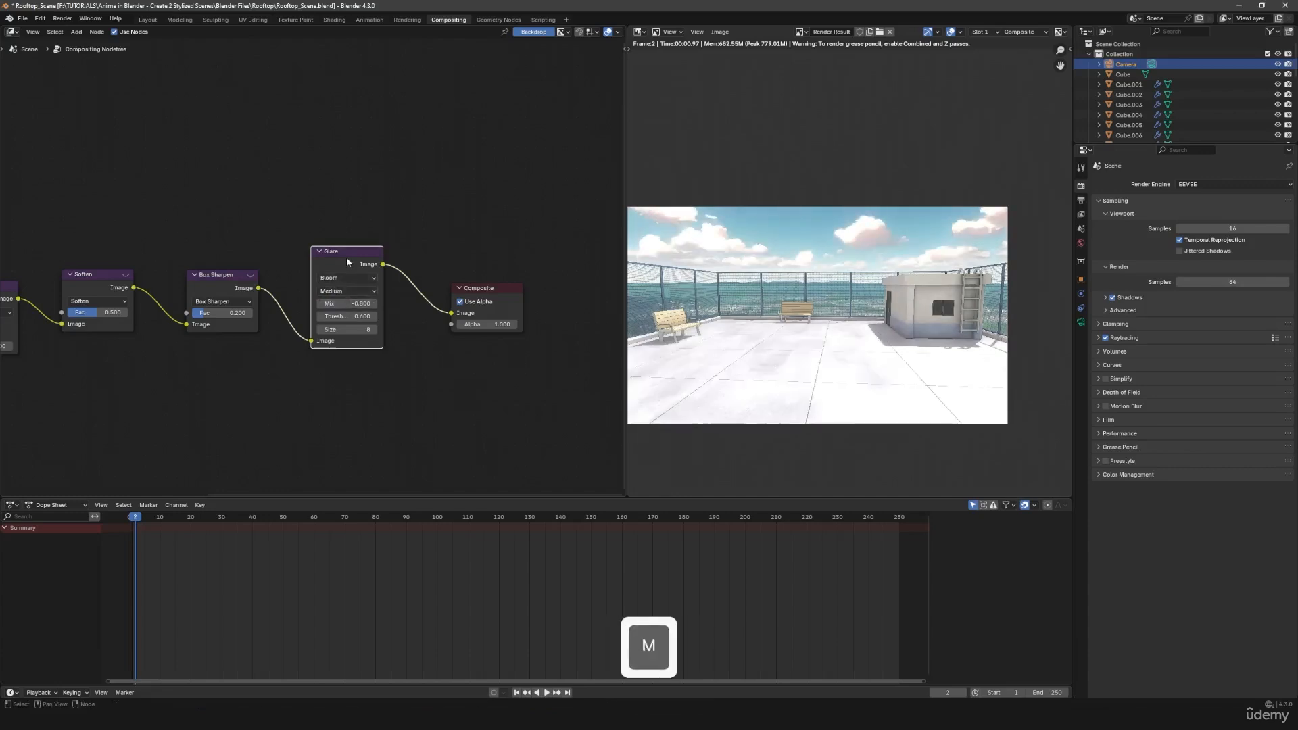
key(m)
key(m)
- Return the Glare Mix to -0.9 and toggle the node's muting to compare the bloom
click(339, 303)
text(-0.9)
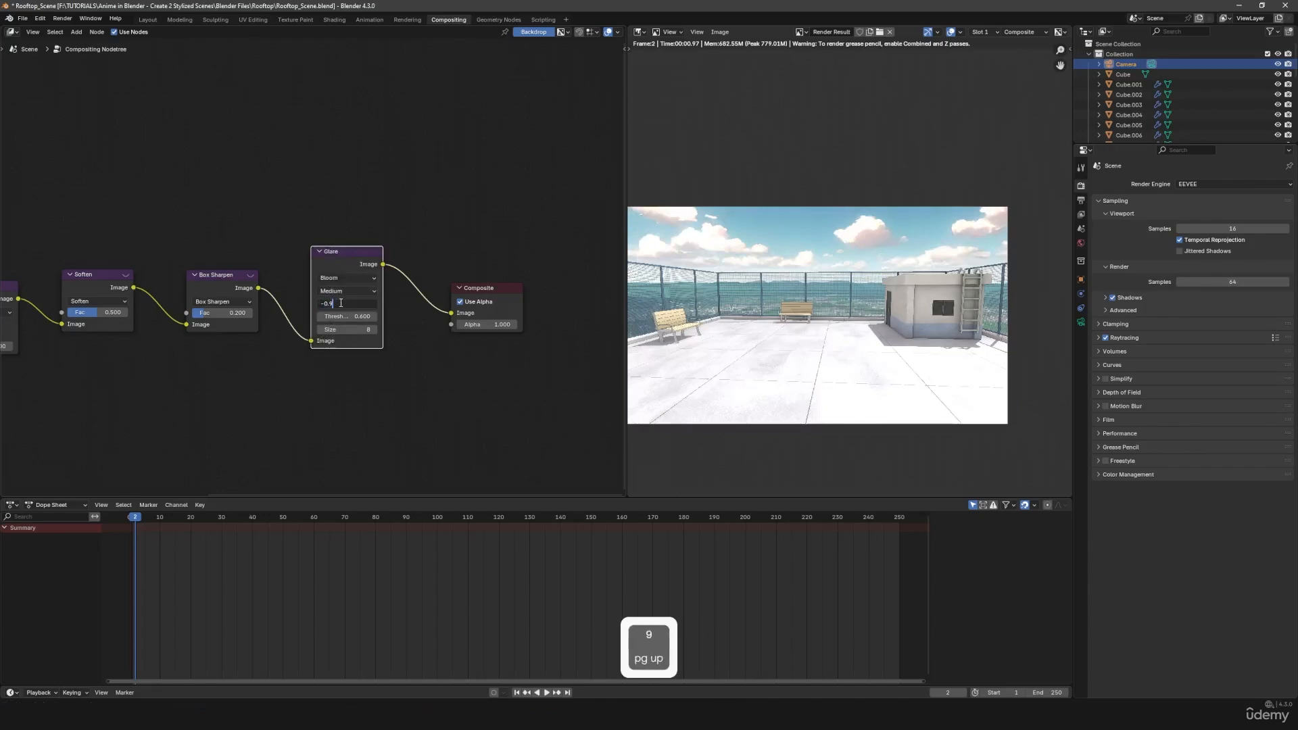
key(Return)
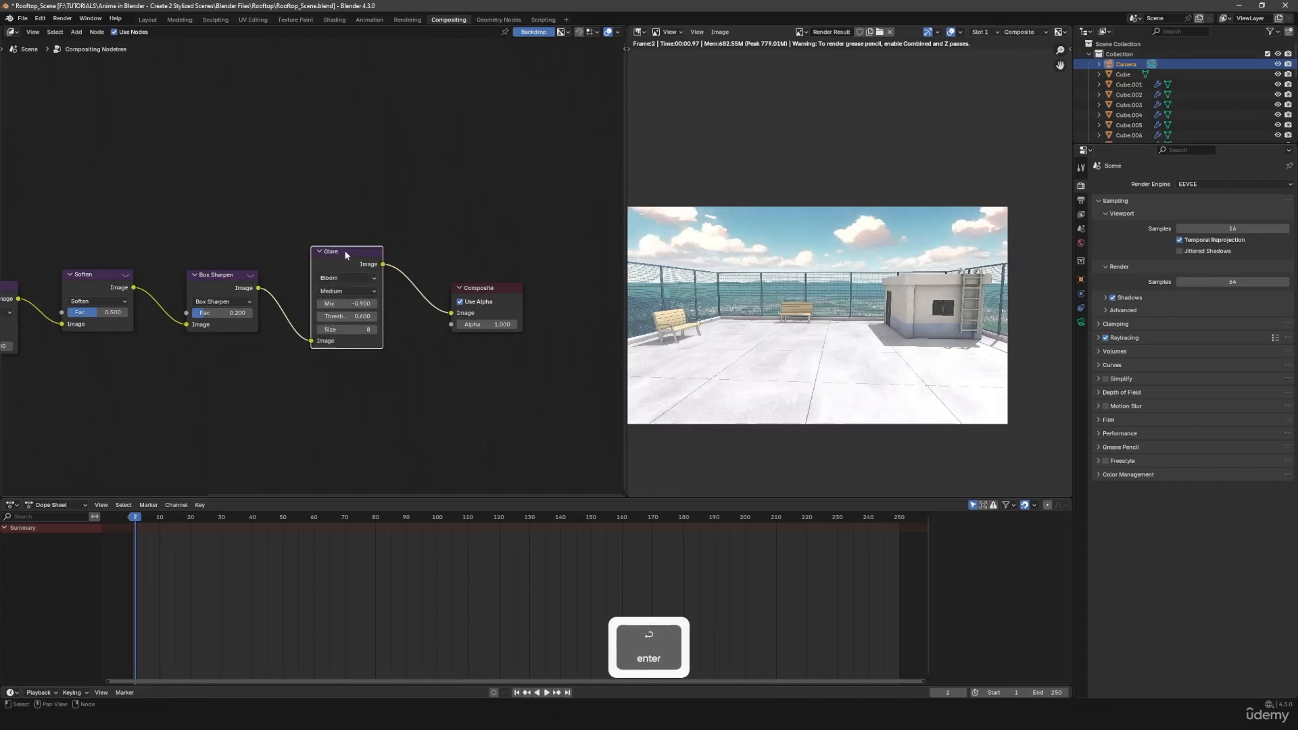
key(m)
key(m)
- Select the Kuwahara, Soften, Box Sharpen and Glare nodes together and toggle their muting to compare the render before and after
scroll(342, 255, down, 4)
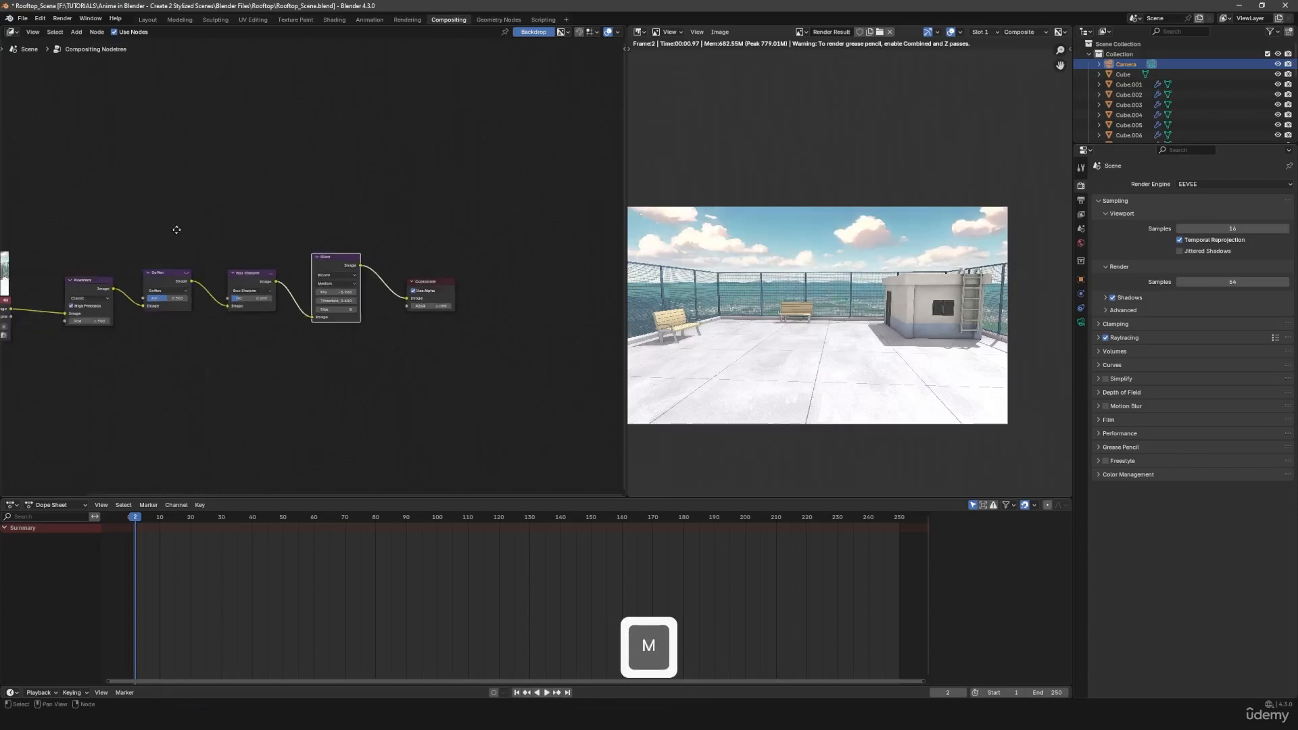
drag(149, 222, 429, 380)
ctrl+scroll(429, 380, down, 1)
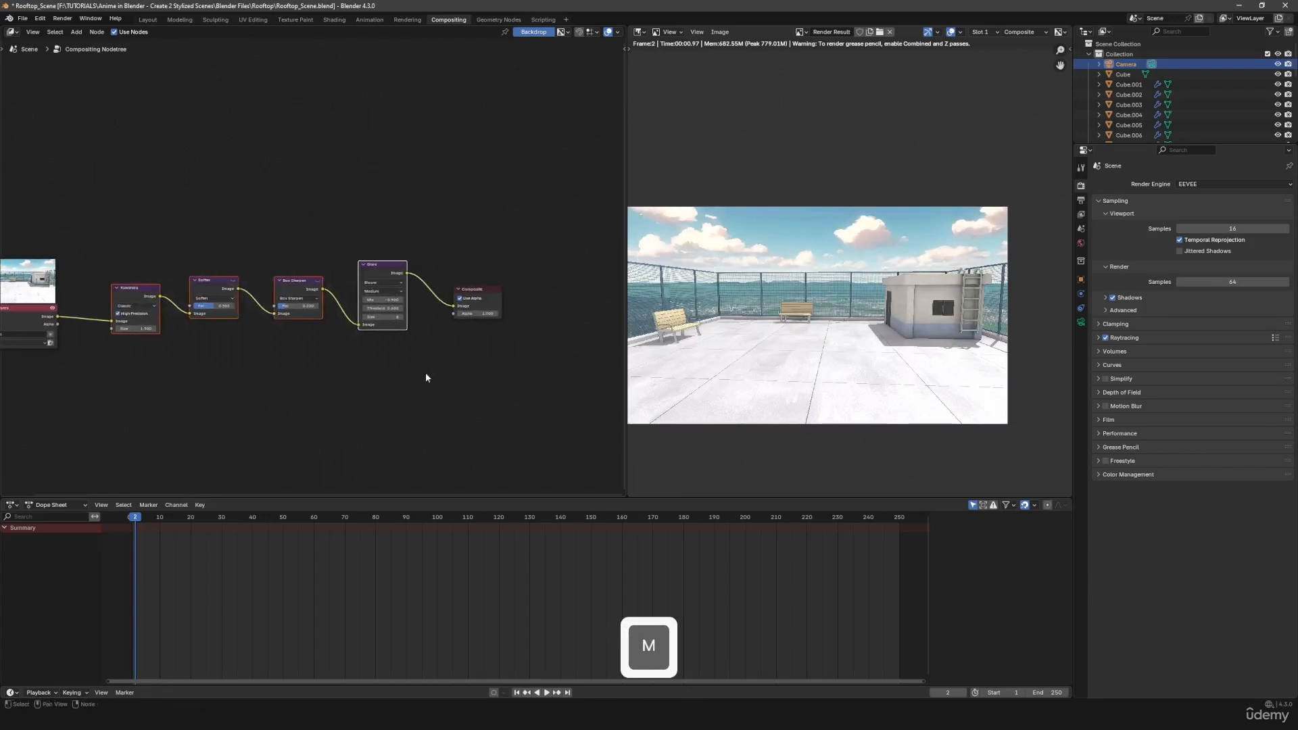
key(m)
key(m)
key(m)
key(m)
key(m)
key(m)
key(m)
key(m)
- Insert a Color Balance node between the Glare and Composite nodes, moving the Composite node farther along to make room
drag(478, 289, 546, 287)
key(shift+a)
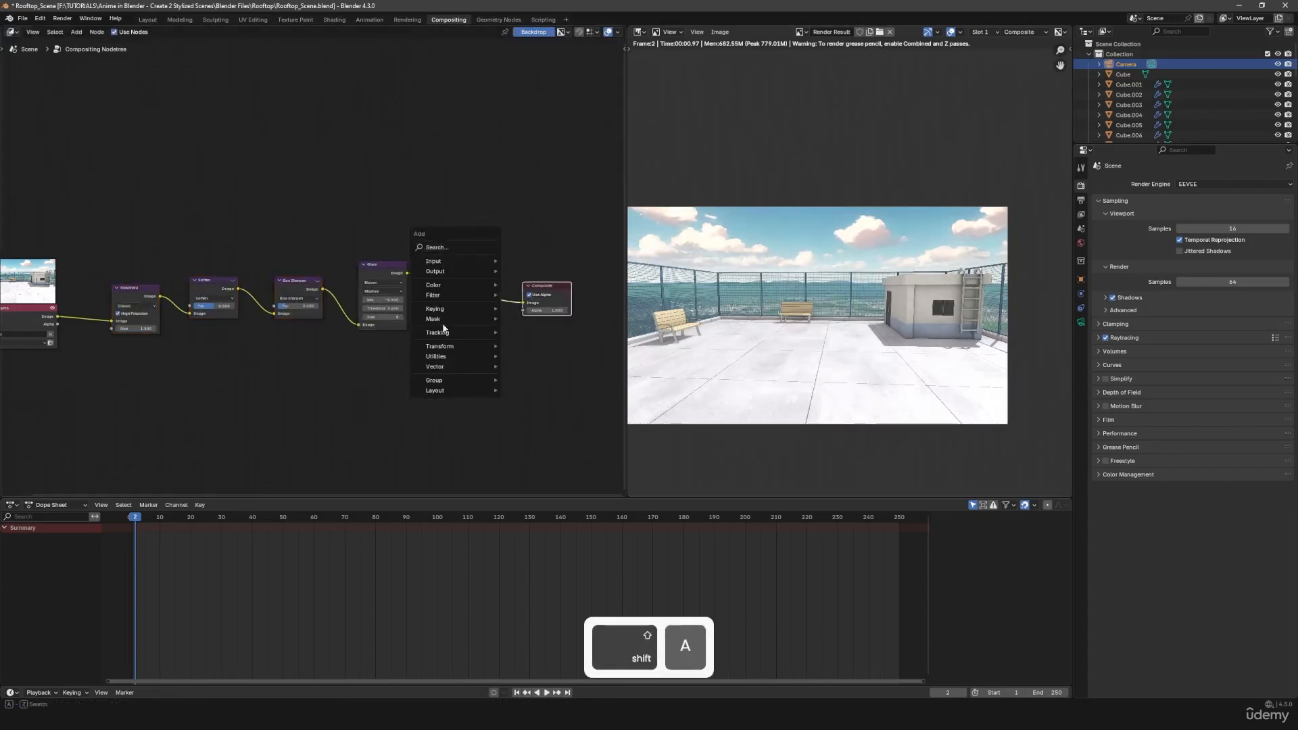
mouse_move(470, 304)
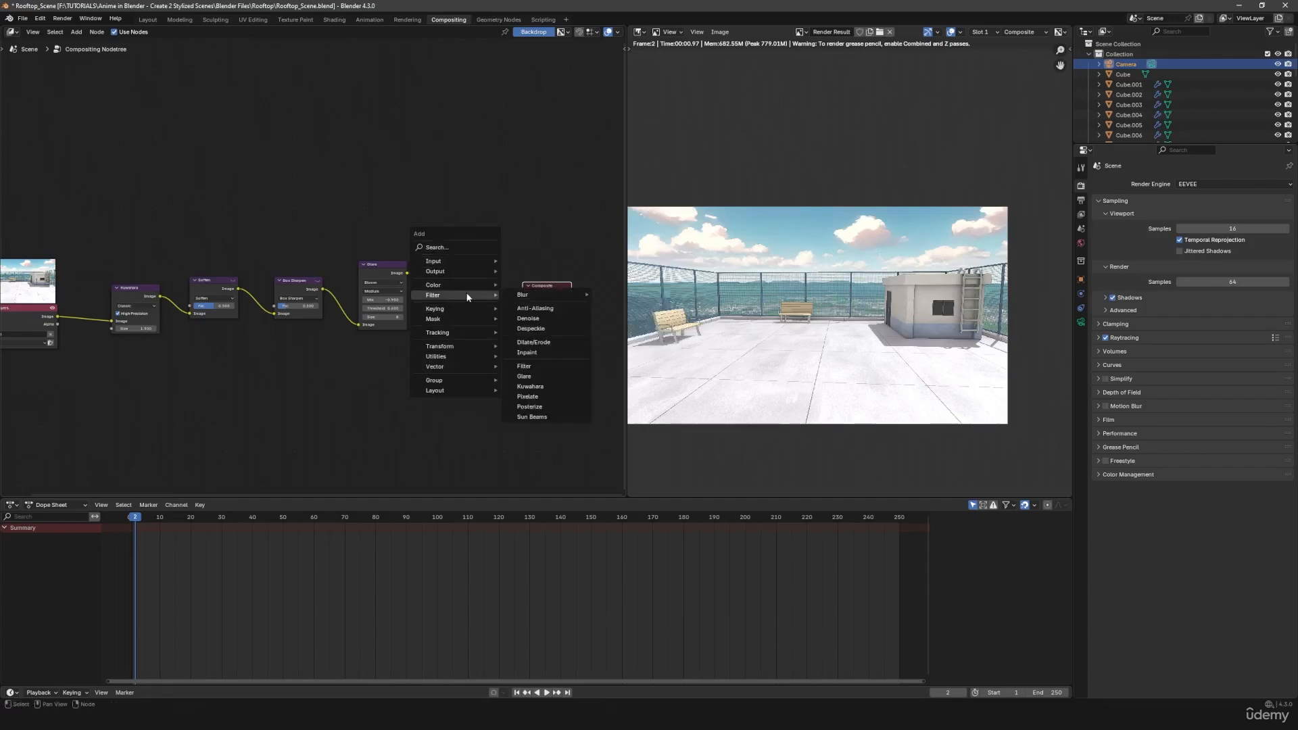
mouse_move(526, 304)
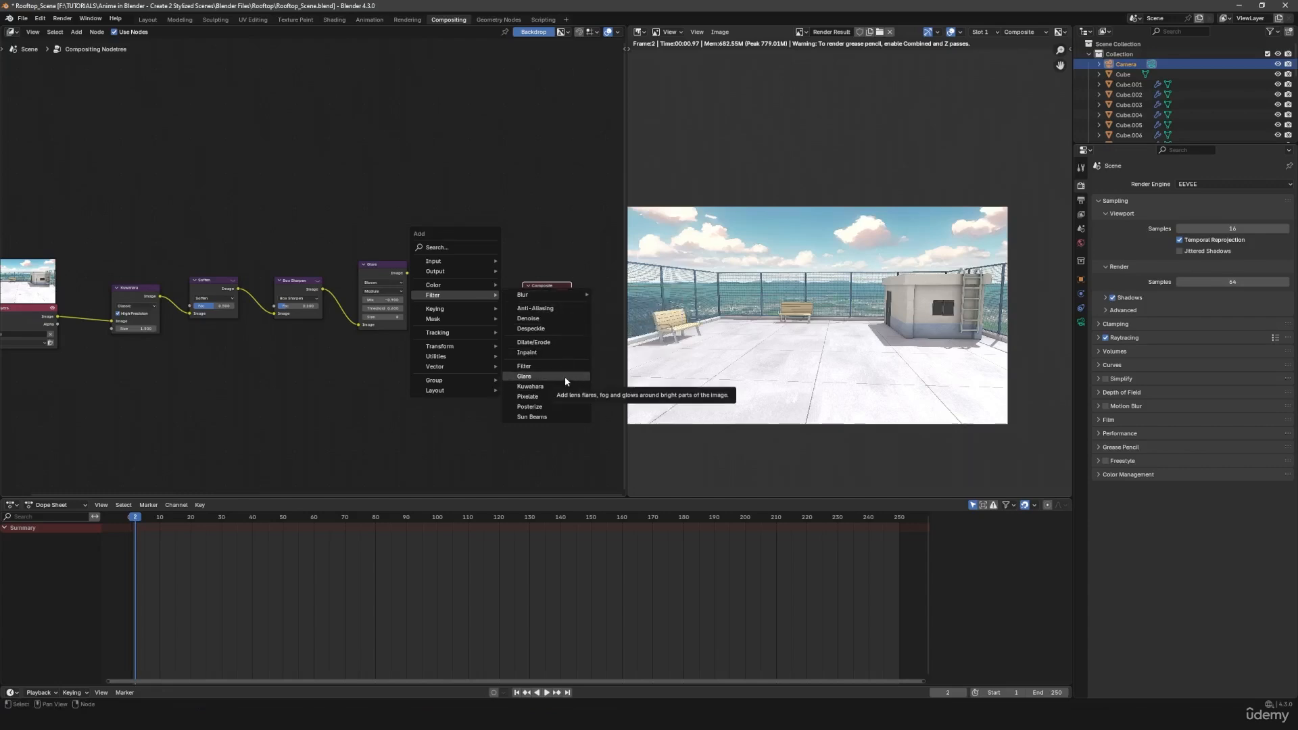
key(shift+a)
text(c)
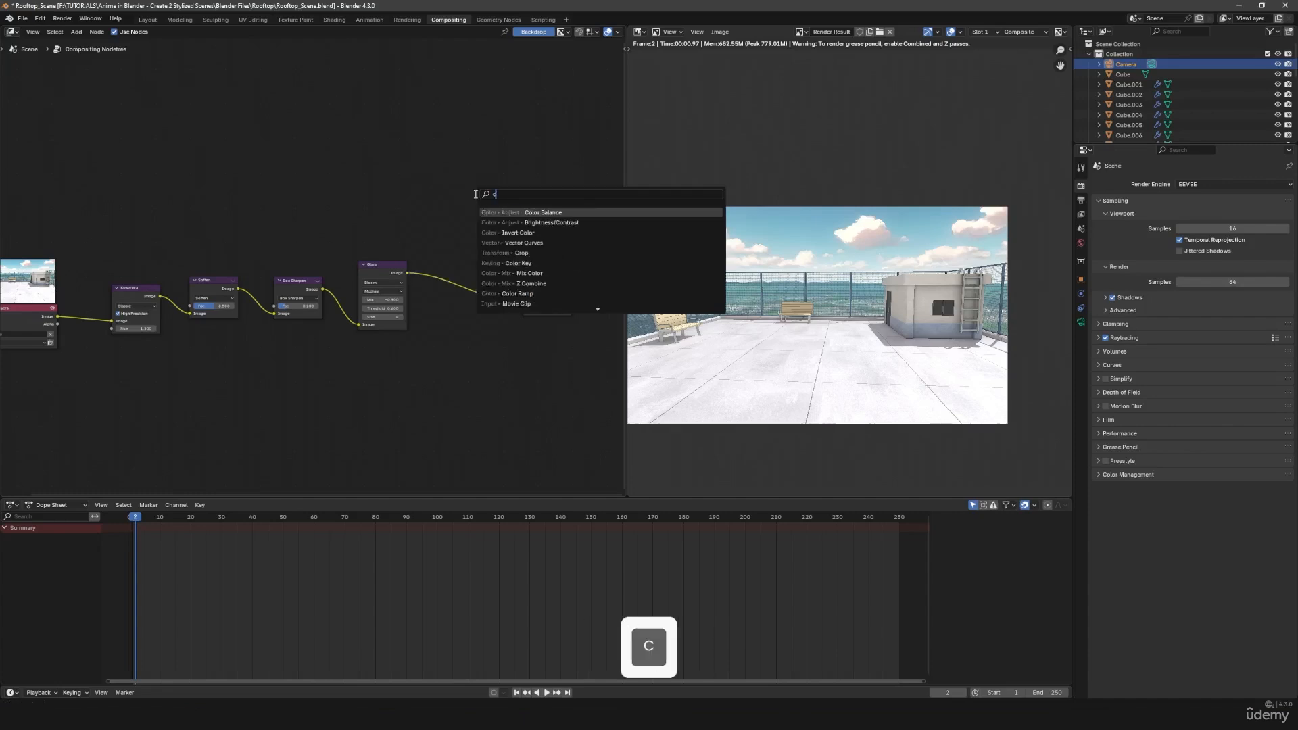
click(530, 212)
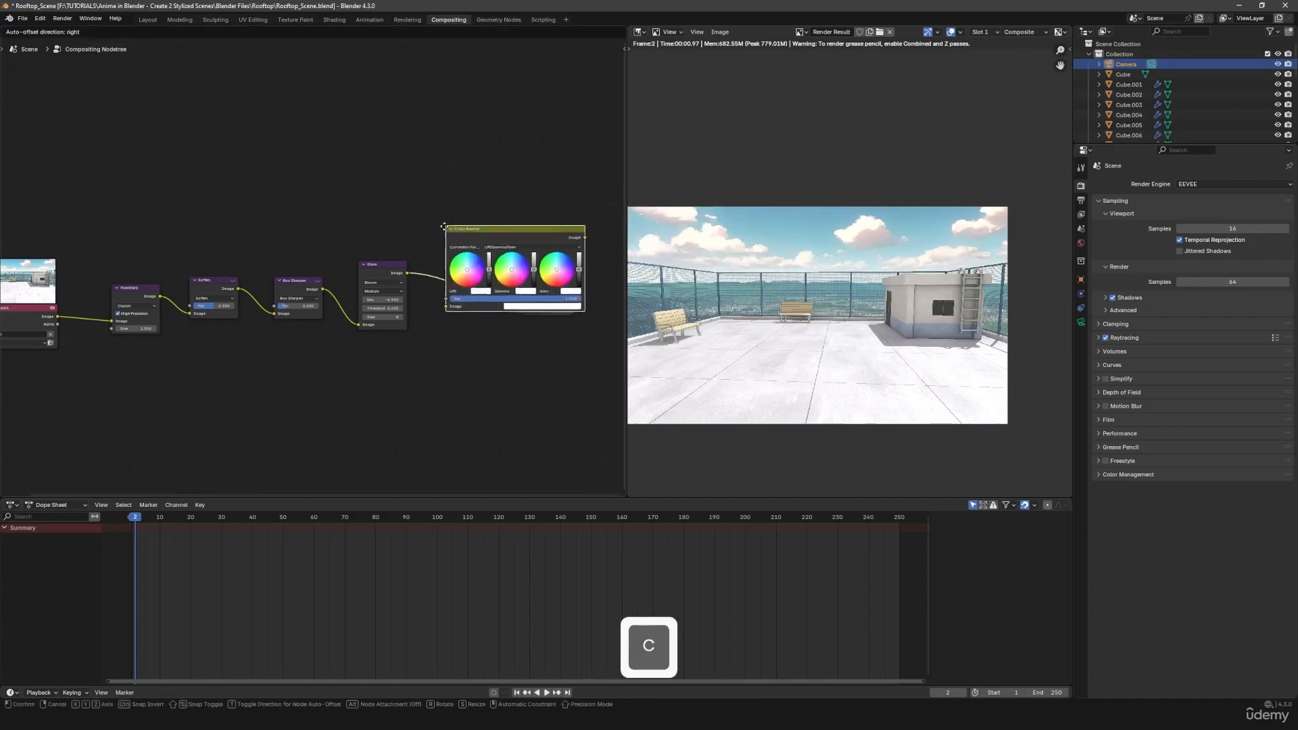
click(431, 232)
middle_drag(515, 397, 385, 438)
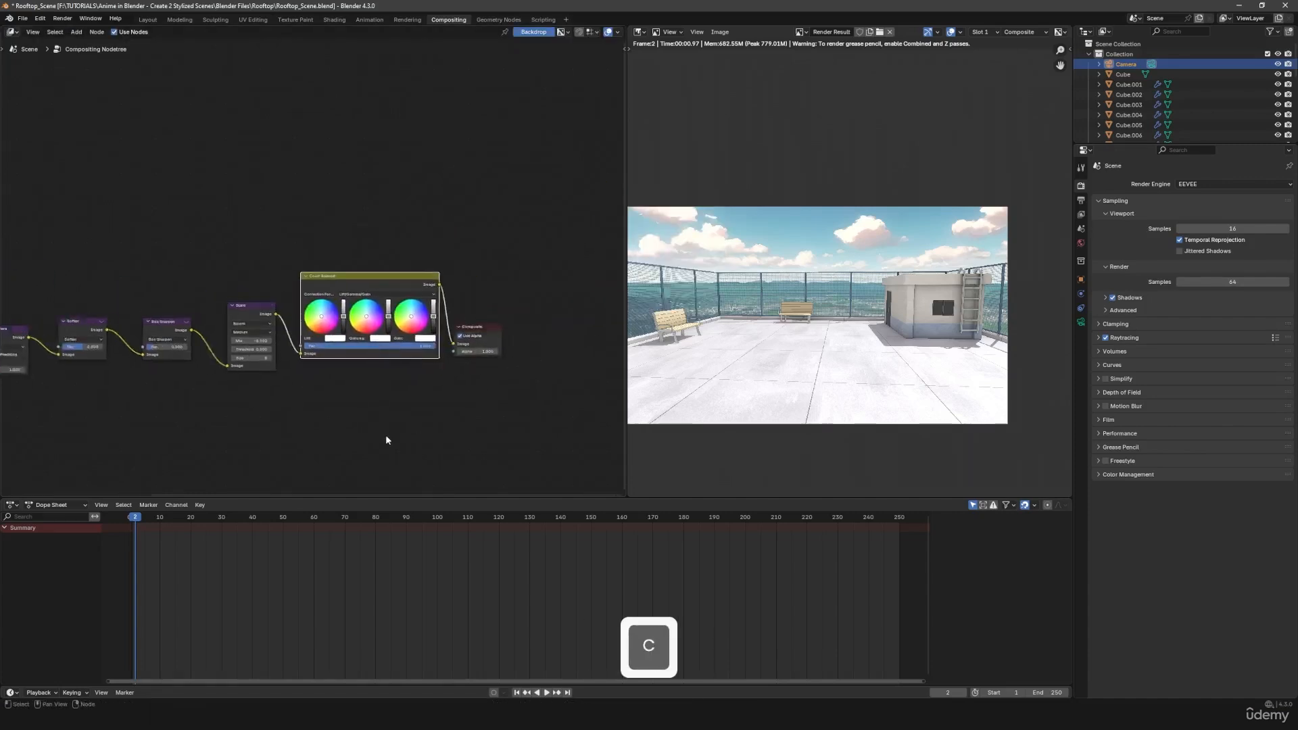
scroll(406, 433, up, 4)
click(542, 355)
drag(543, 355, 592, 331)
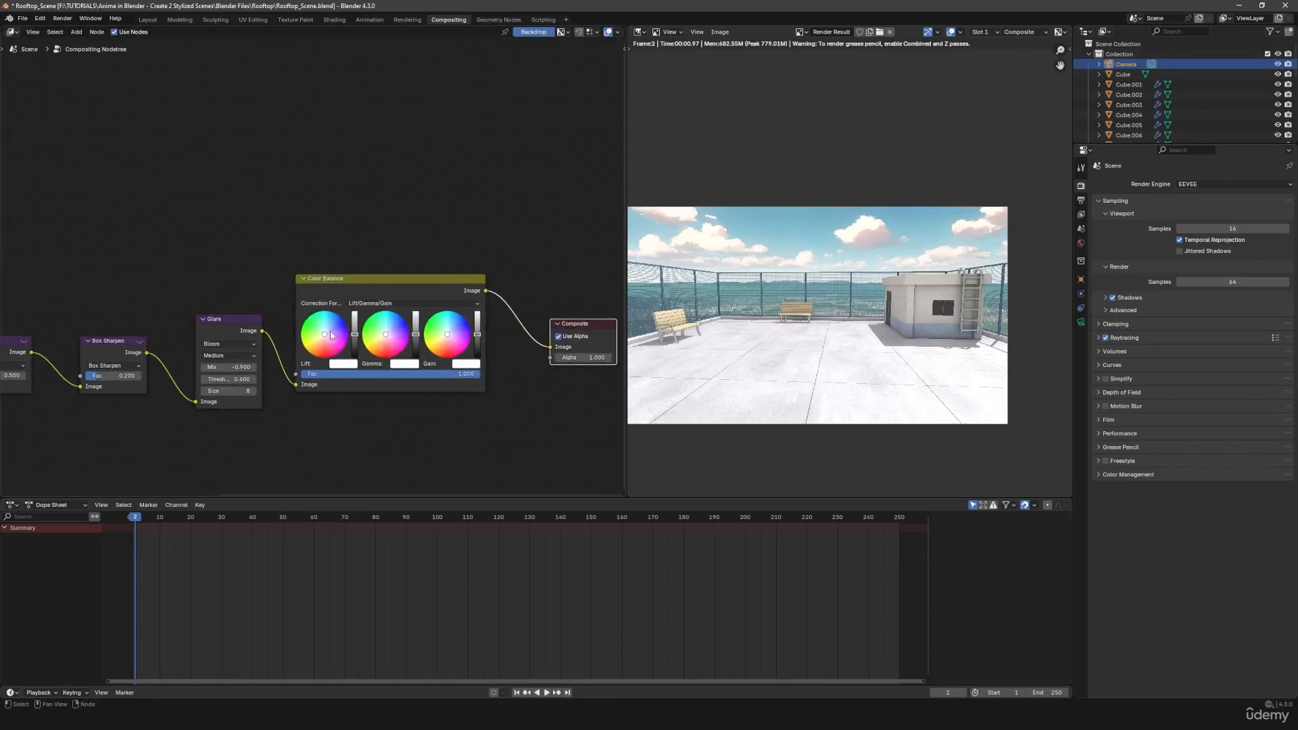
- Try a pink Lift tint and a darker green one in the Color Balance node, checking the building and sky
drag(324, 335, 332, 337)
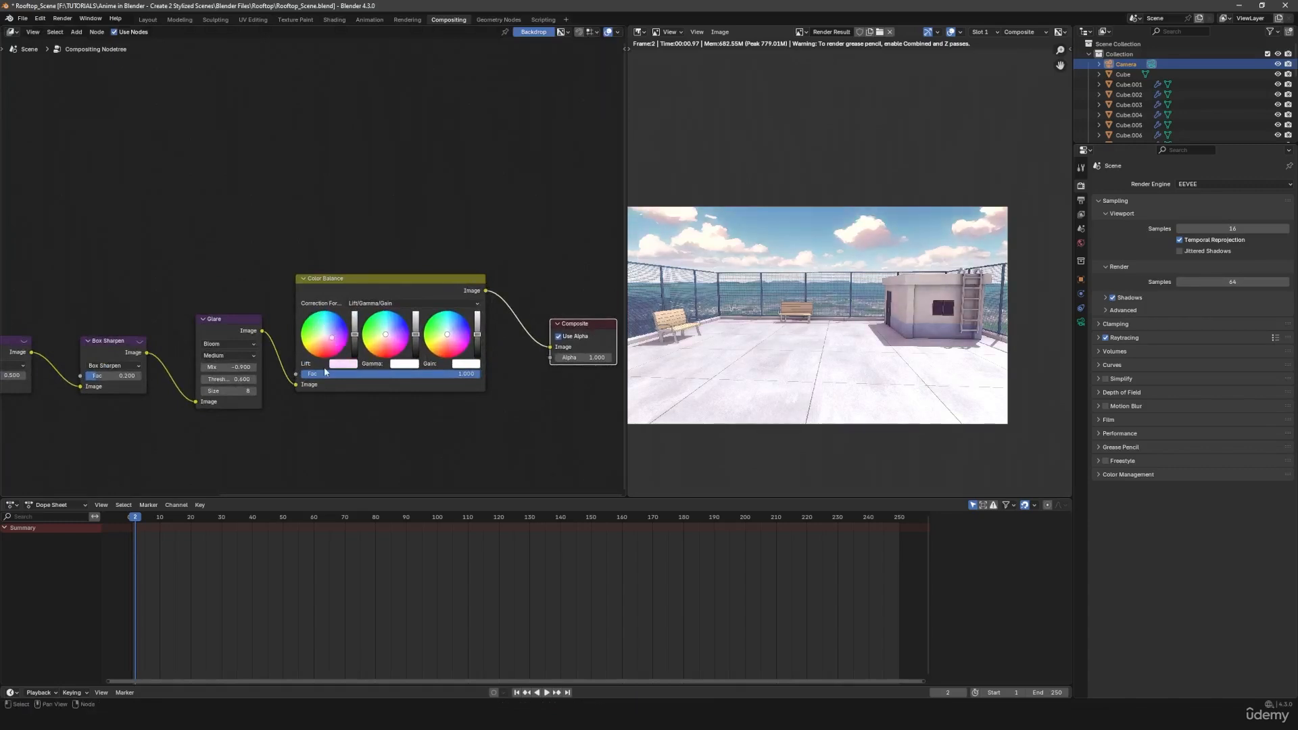
middle_drag(803, 348, 828, 350)
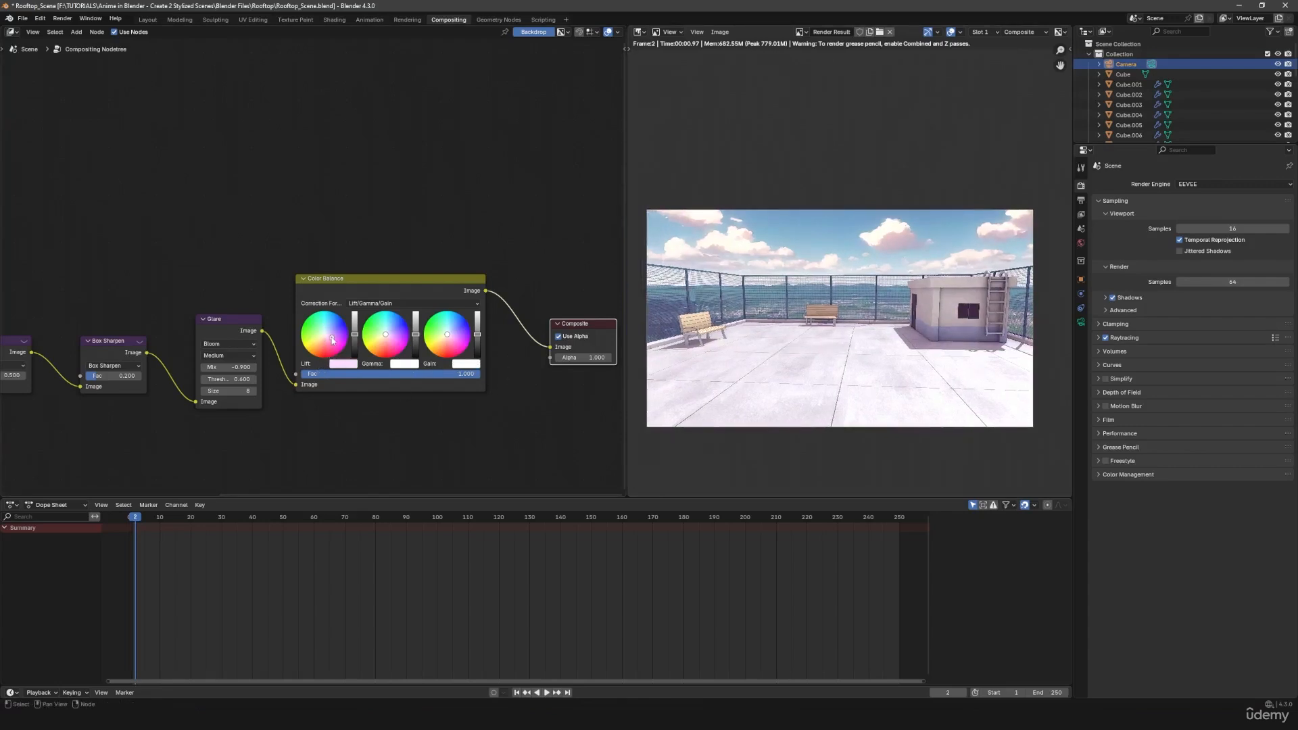
mouse_move(332, 341)
mouse_down()
mouse_move(301, 339)
mouse_move(356, 348)
mouse_up()
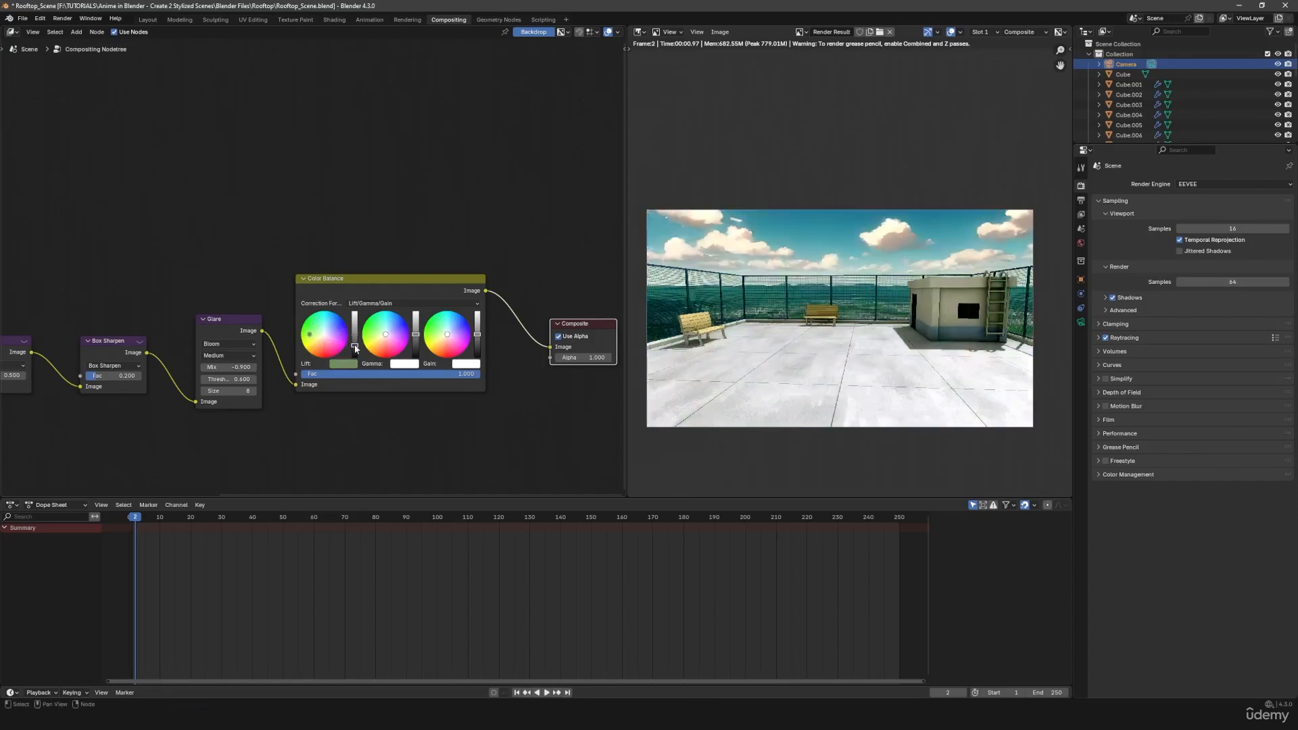
scroll(975, 330, up, 3)
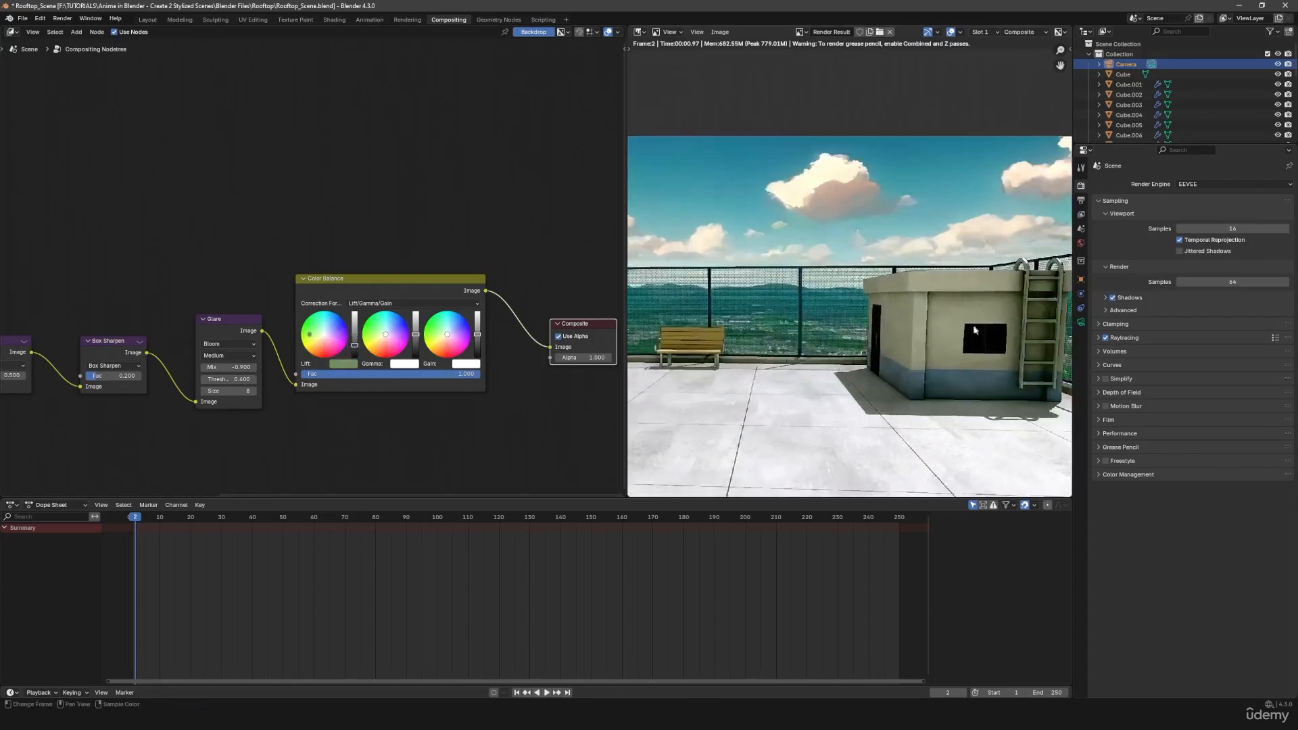
middle_drag(960, 352, 940, 344)
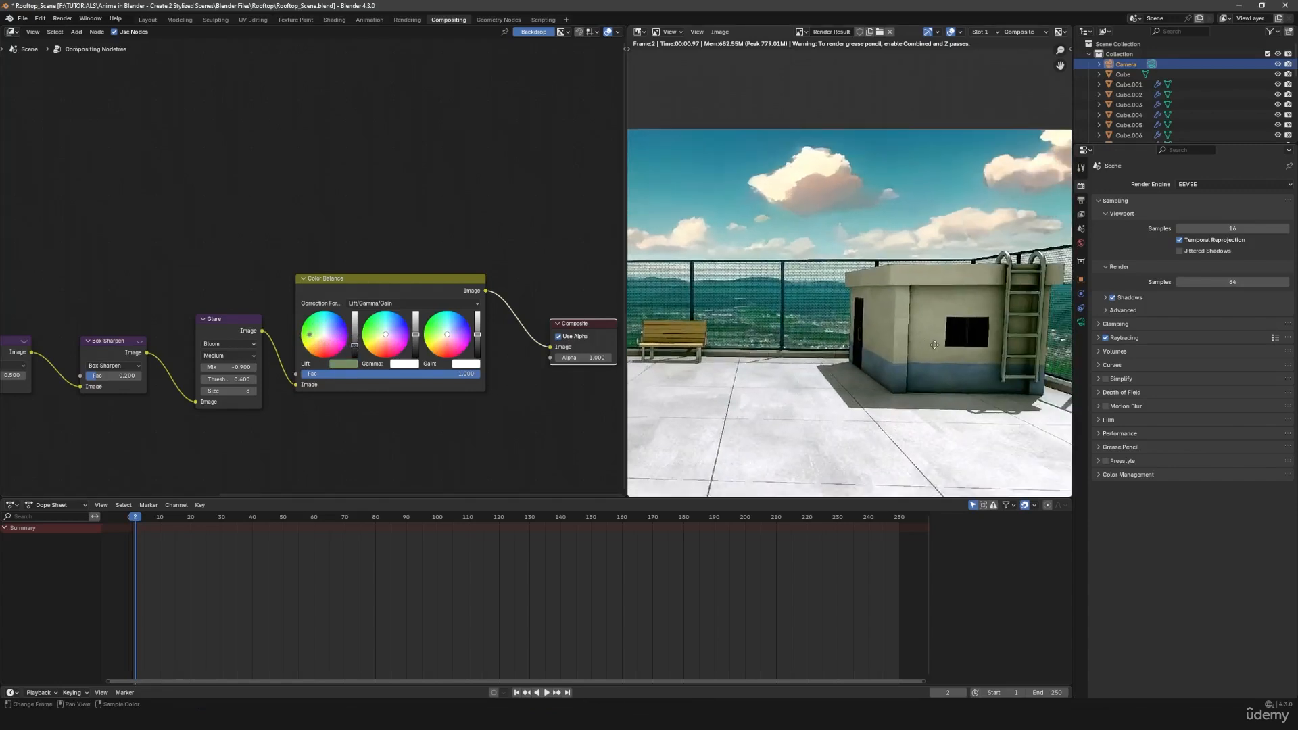
- Neutralize the Color Balance node's Lift tint and set its brightness slightly below the default
click(340, 364)
drag(370, 319, 350, 326)
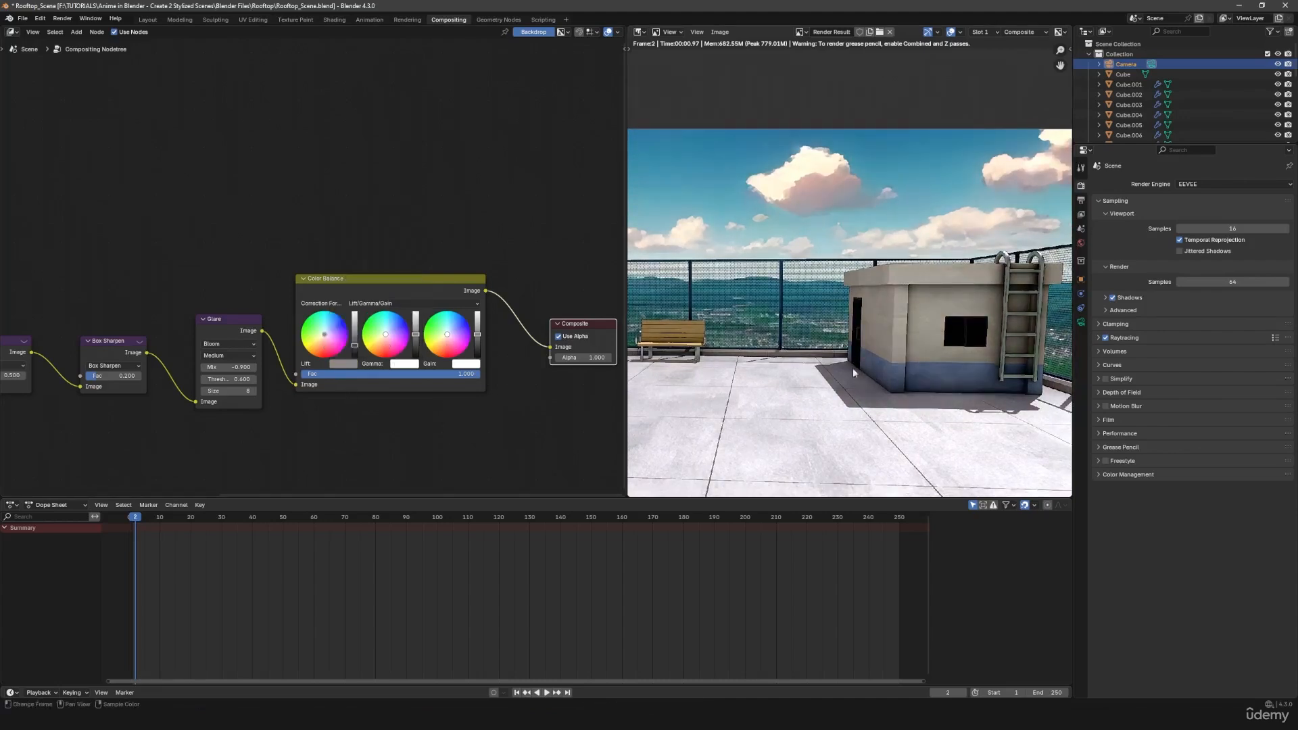
drag(354, 344, 354, 337)
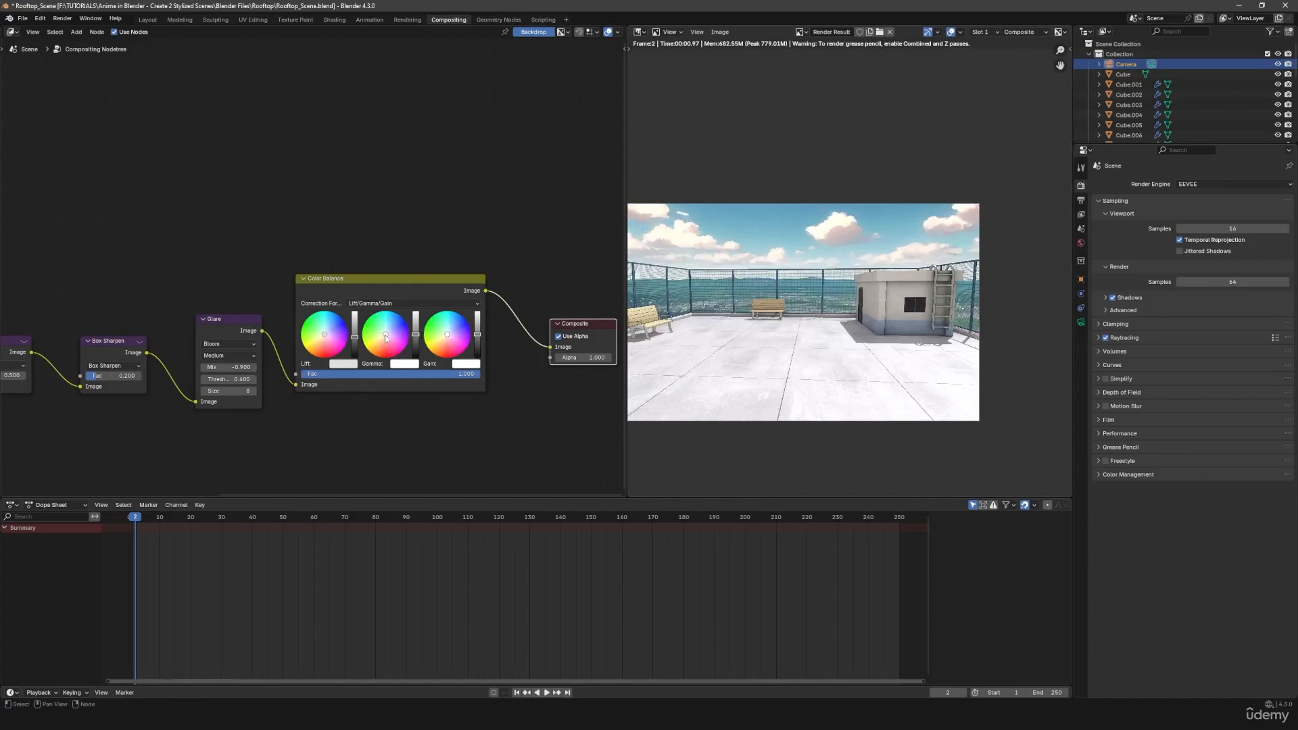
- Shift the Color Balance Gamma toward warm yellow and, after trying a strong pink, give the Gain only a faint pink tint
drag(385, 338, 378, 343)
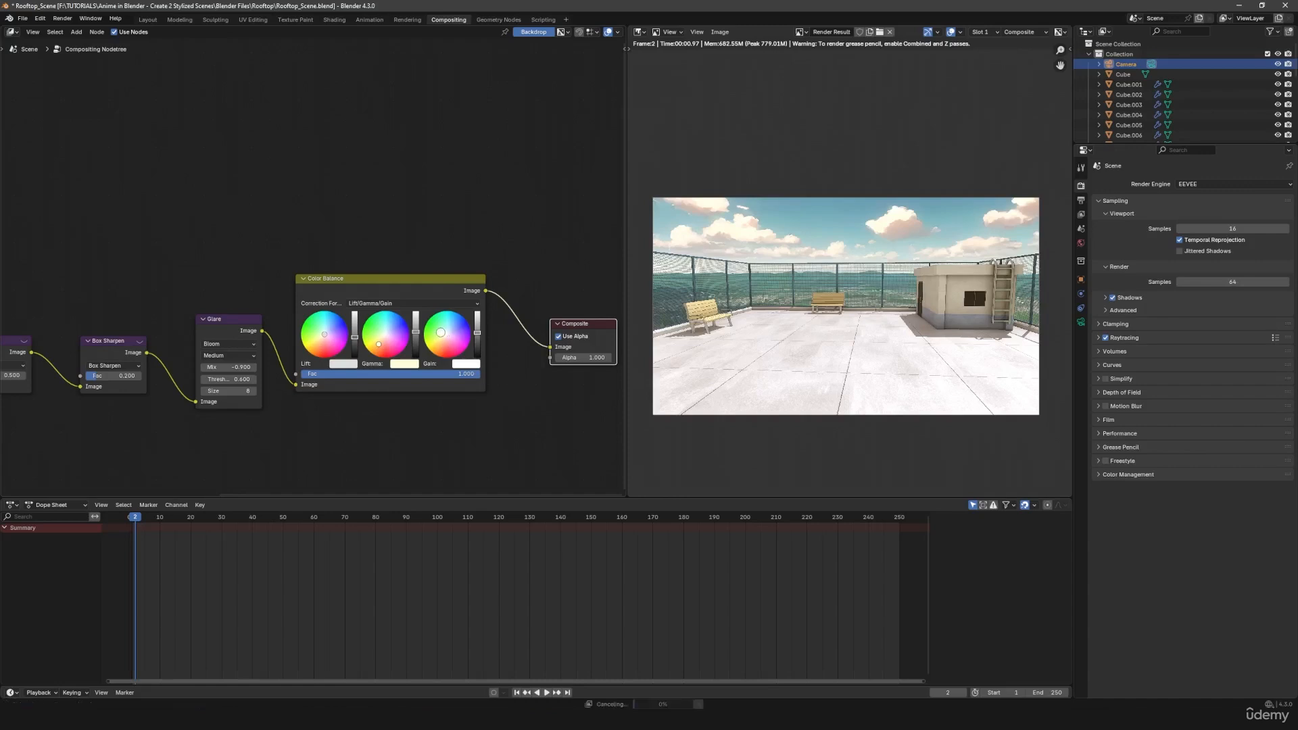
mouse_move(447, 340)
mouse_down()
mouse_move(438, 326)
mouse_move(453, 342)
mouse_up()
scroll(845, 363, up, 5)
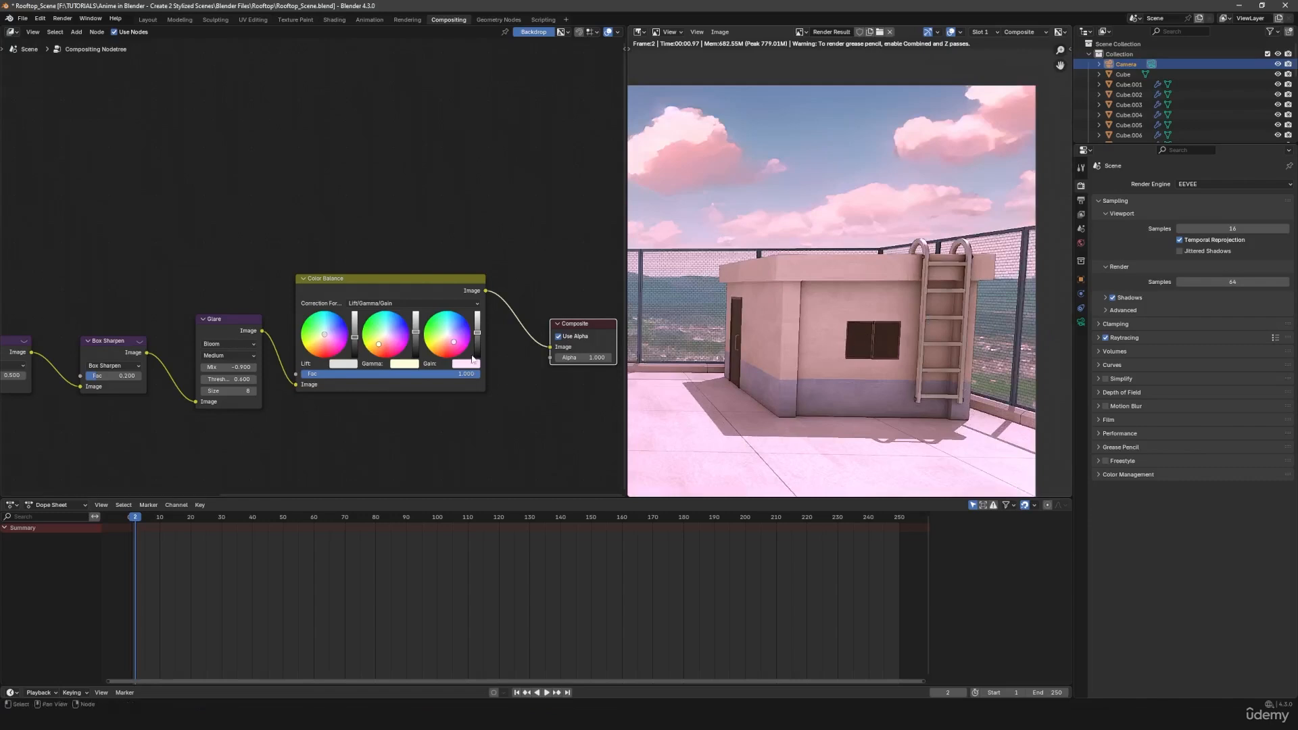
drag(453, 342, 450, 335)
middle_drag(710, 350, 842, 342)
scroll(752, 344, down, 2)
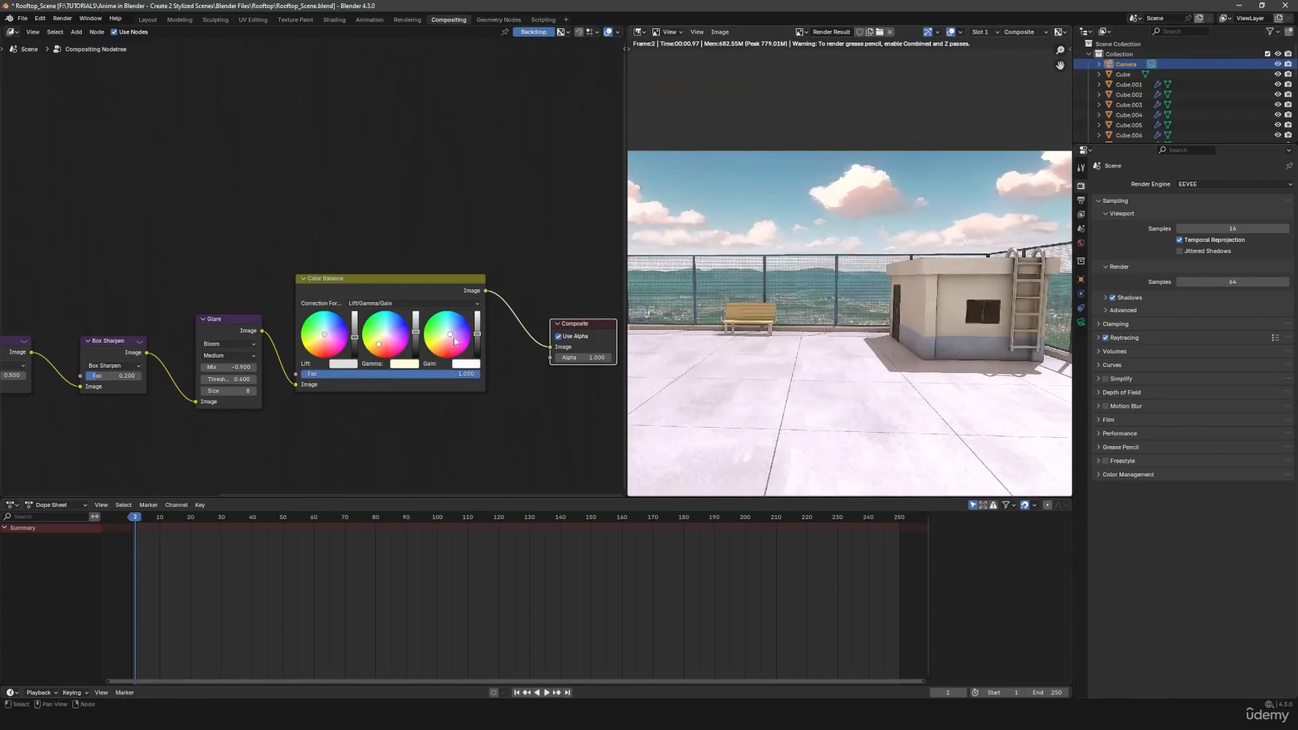
- Tint the Color Balance Lift pale green and detach the node from the chain, leaving Glare linked directly to Composite
drag(326, 337, 318, 331)
scroll(809, 340, down, 3)
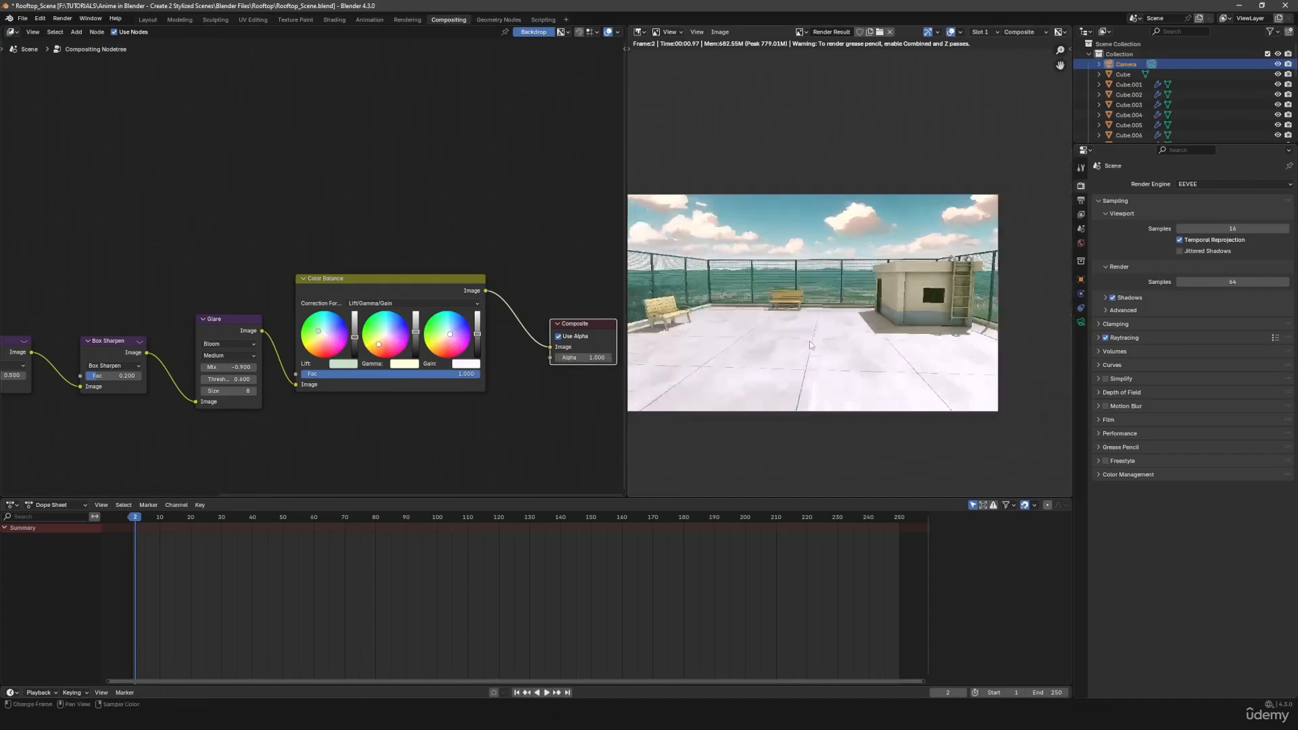
middle_drag(812, 336, 831, 338)
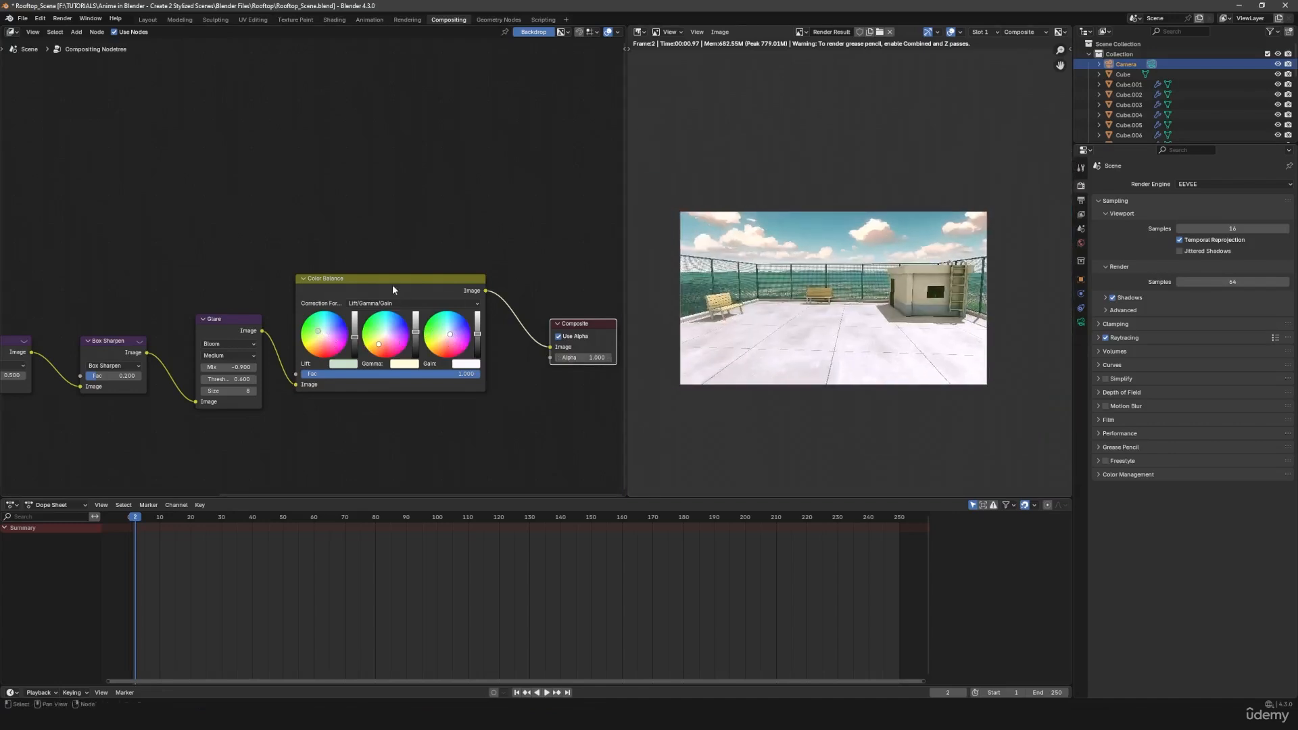
alt+drag(393, 289, 449, 173)
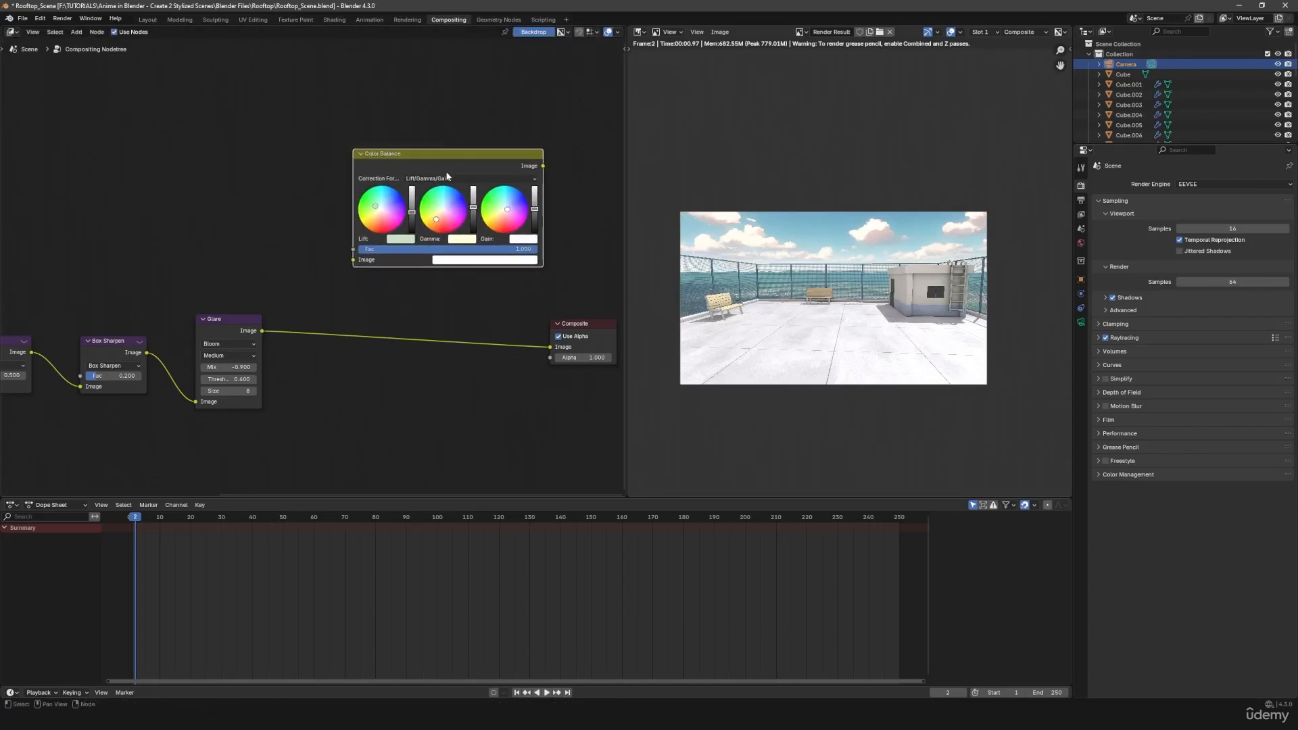
- Delete the detached Color Balance node and tidy the node chain, bringing the Composite node closer to Glare
key(Delete)
drag(595, 329, 426, 329)
middle_drag(392, 405, 584, 403)
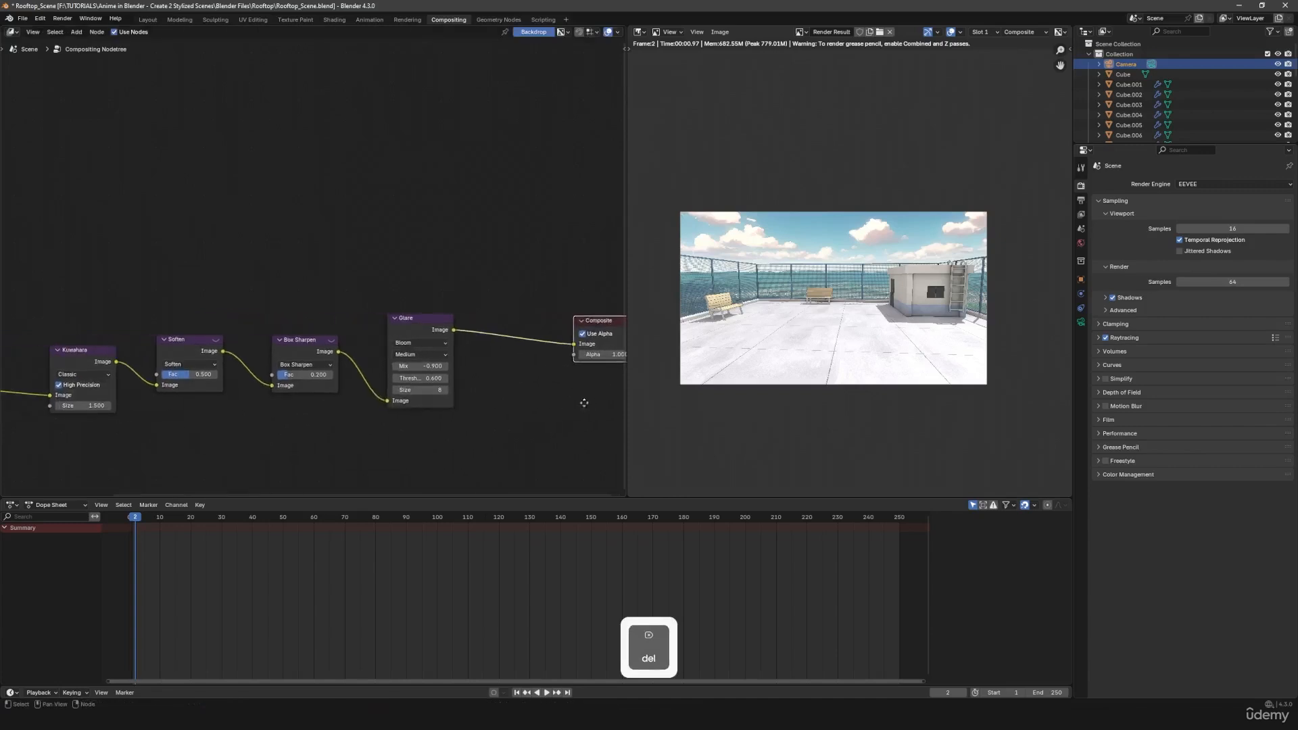
drag(66, 284, 389, 472)
drag(425, 330, 459, 328)
- Switch to the Layout workspace, save the blend file and render the current frame
click(146, 21)
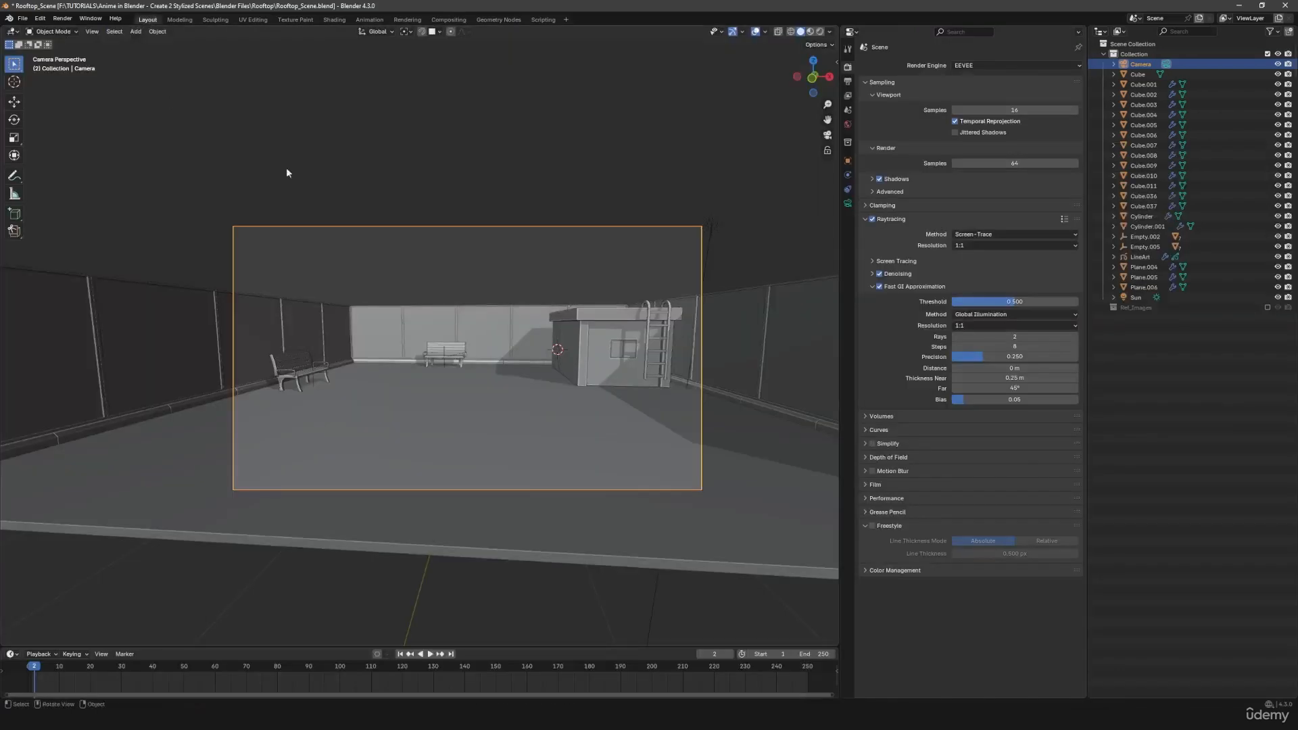
key(ctrl+s)
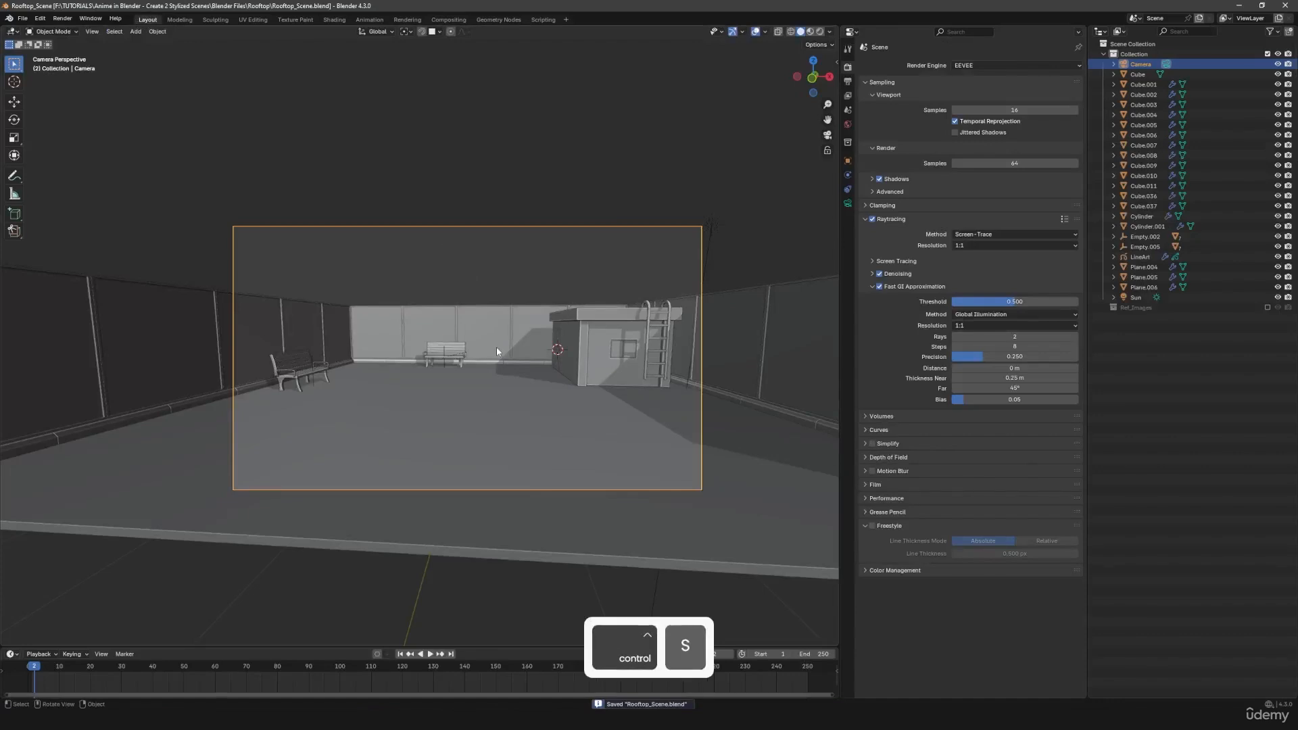
key(F12)
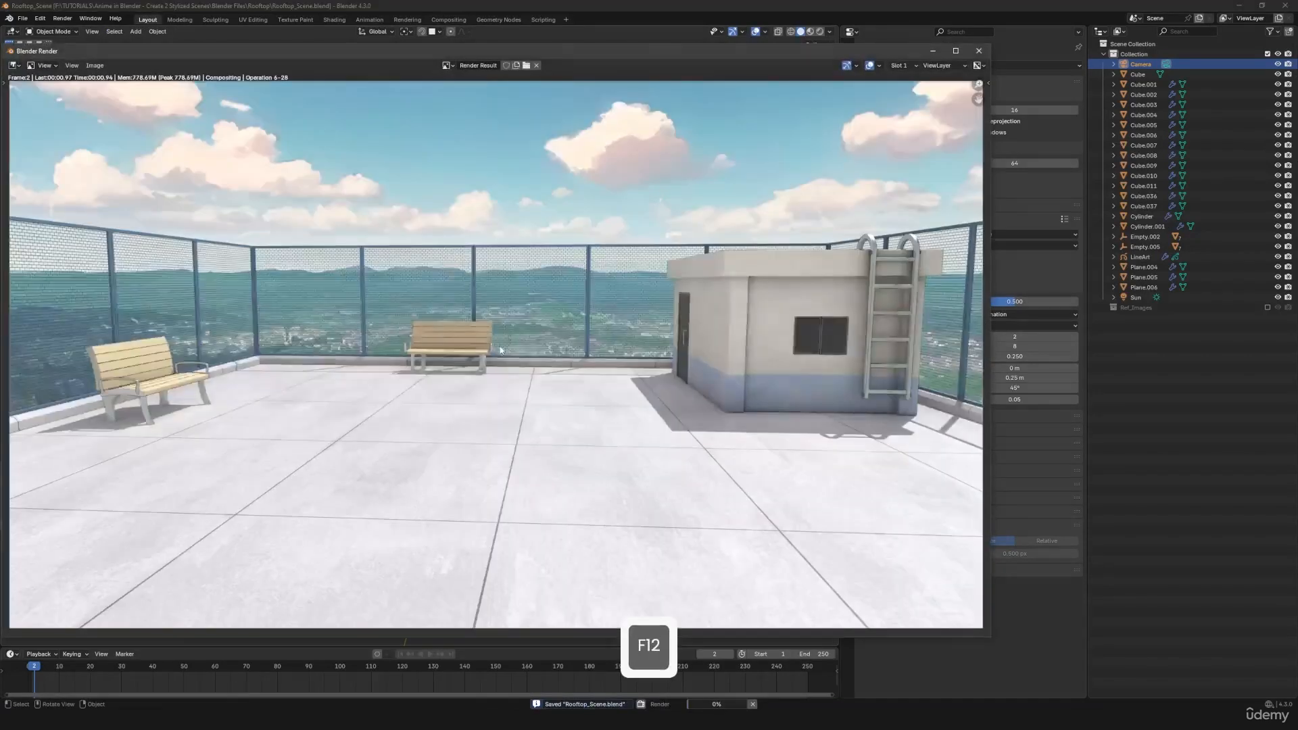
- Examine the composited render up close, checking the clouds, fence, benches, floor and small building
scroll(501, 349, down, 3)
scroll(490, 371, up, 1)
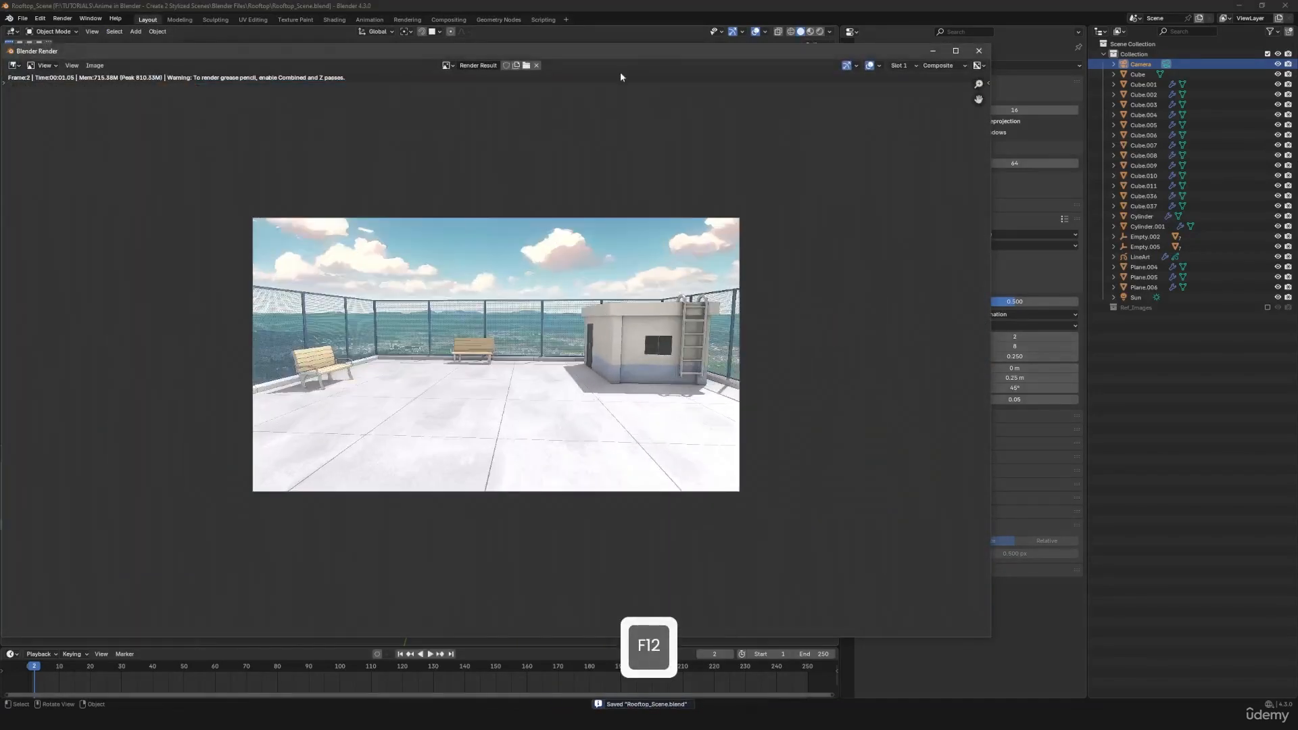
drag(622, 51, 768, 68)
scroll(684, 344, up, 1)
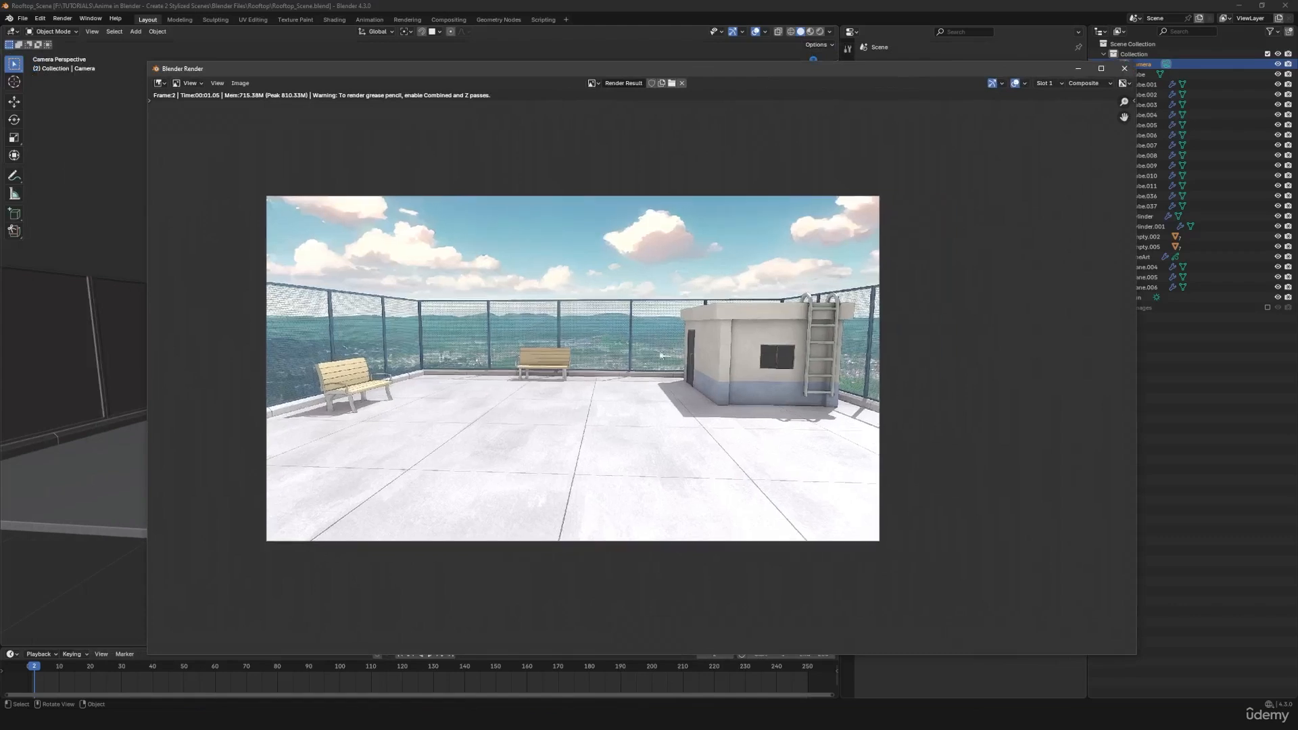
scroll(661, 355, up, 2)
middle_drag(597, 396, 619, 422)
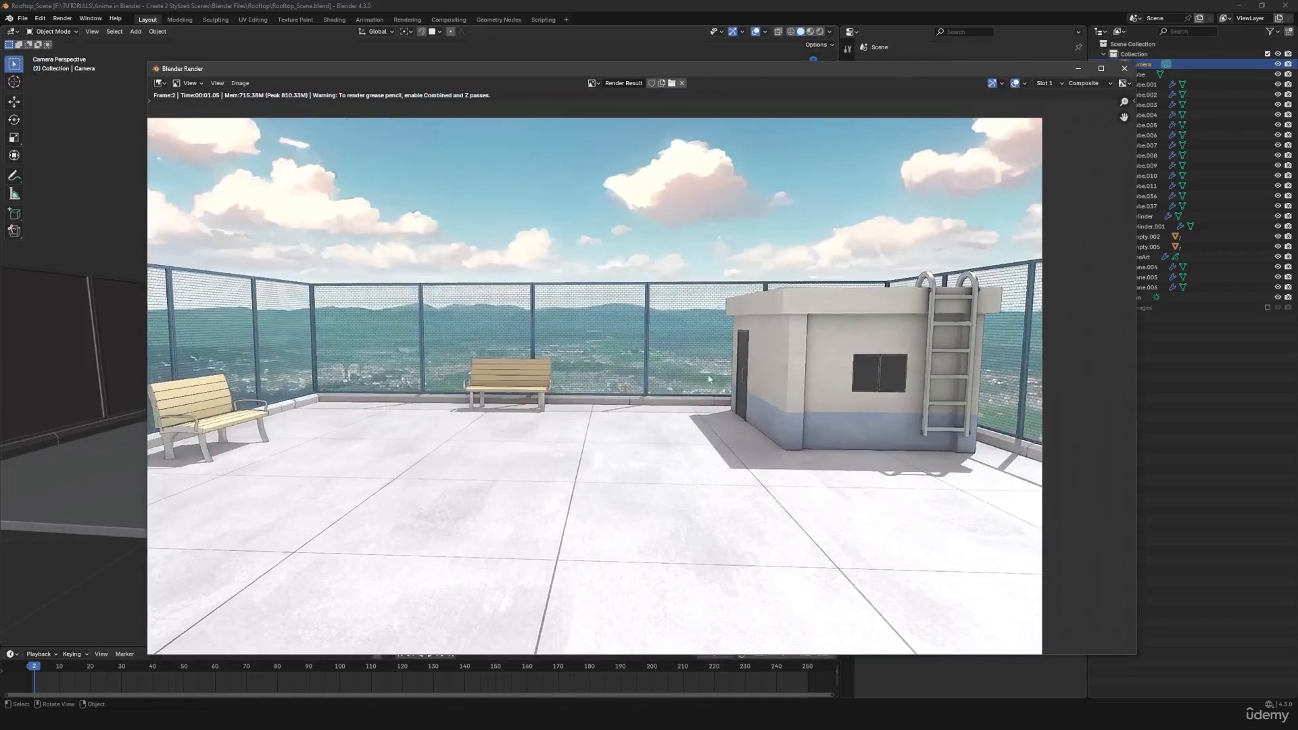
middle_drag(733, 366, 666, 350)
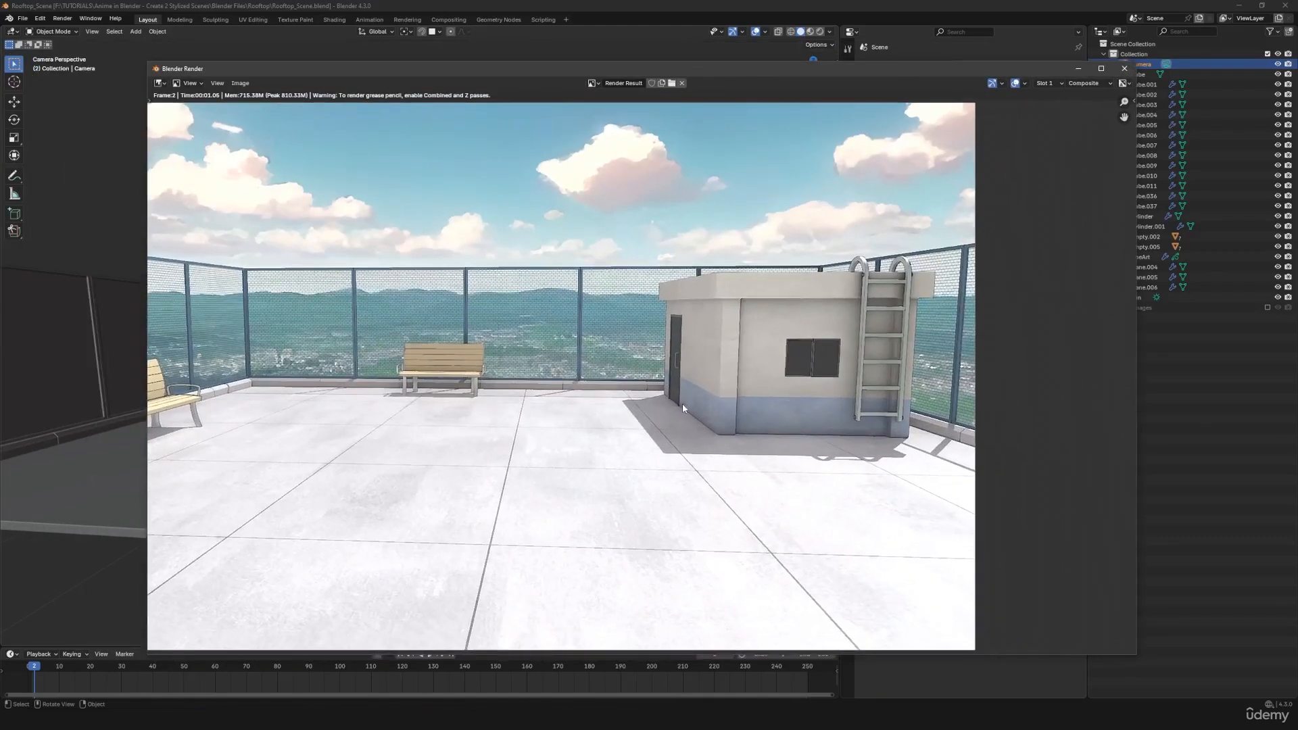
scroll(682, 407, down, 2)
- Start saving the render as an image, creating and opening a new Renders folder inside the Rooftop folder
click(240, 83)
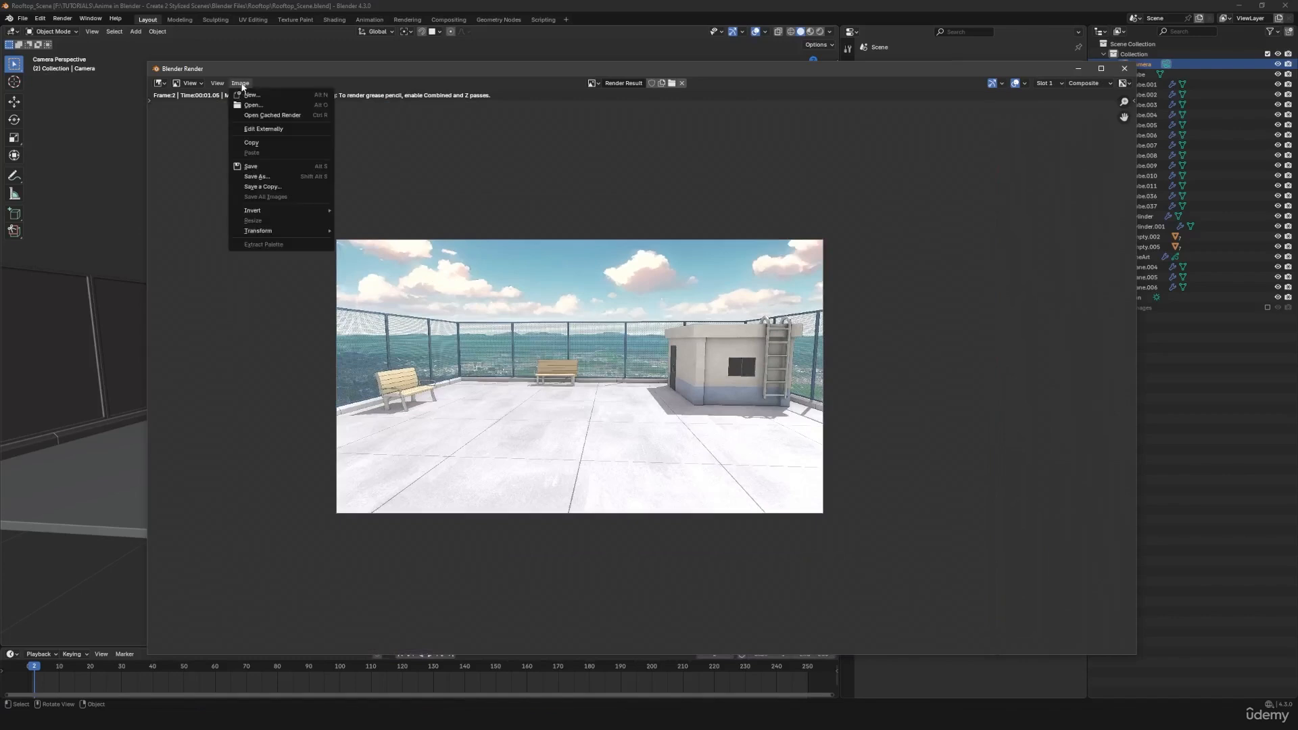
click(267, 167)
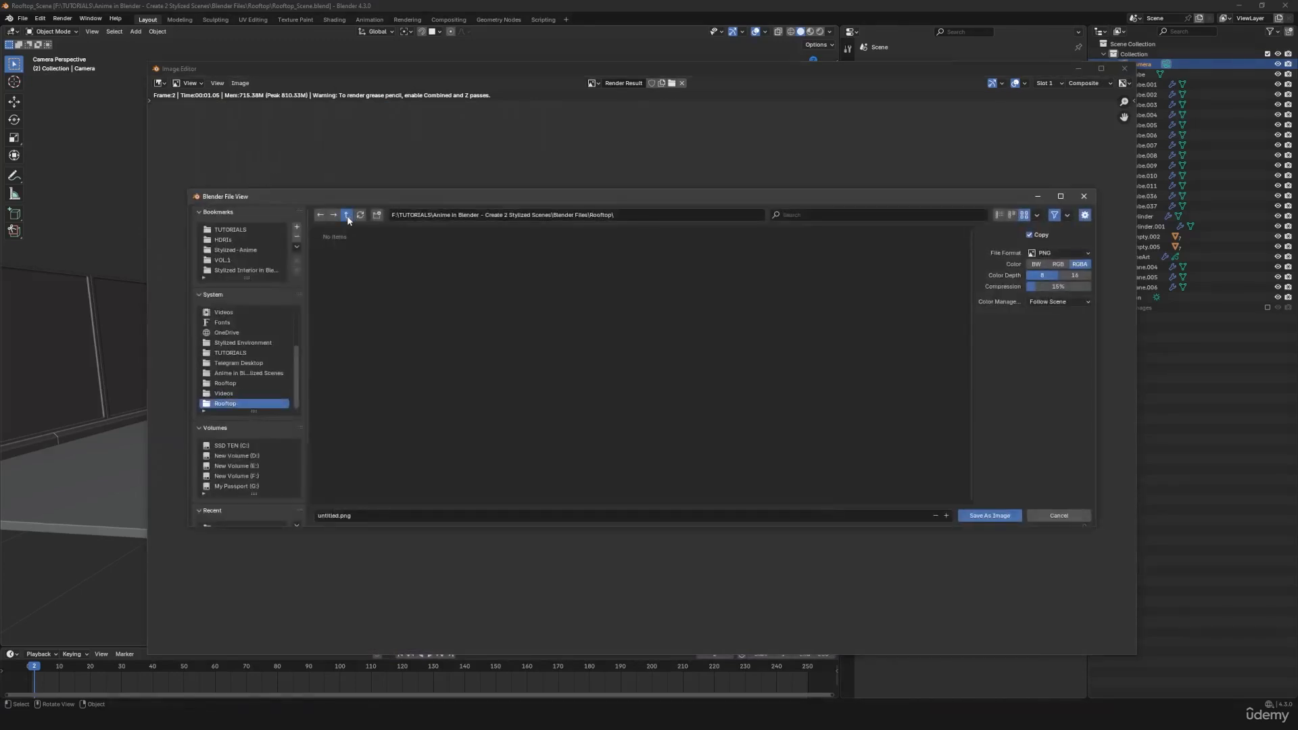
click(347, 217)
click(347, 216)
double_click(343, 256)
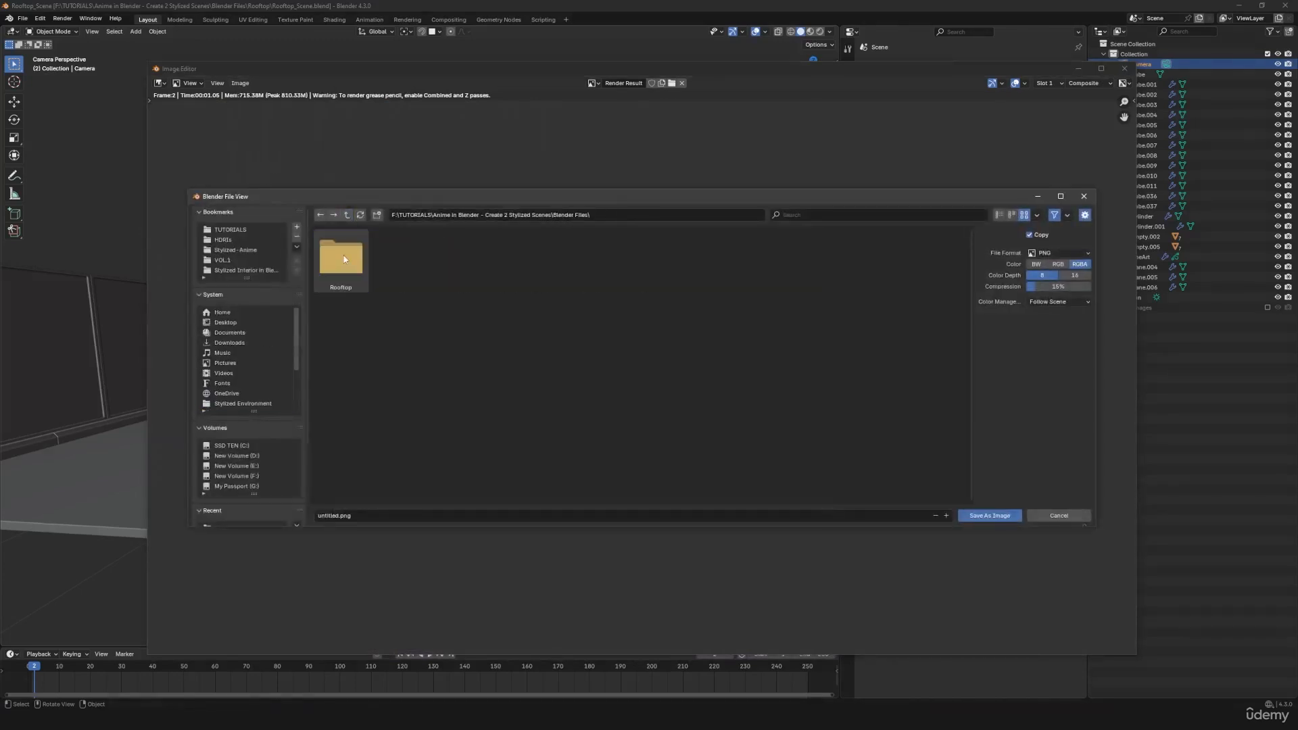
double_click(345, 259)
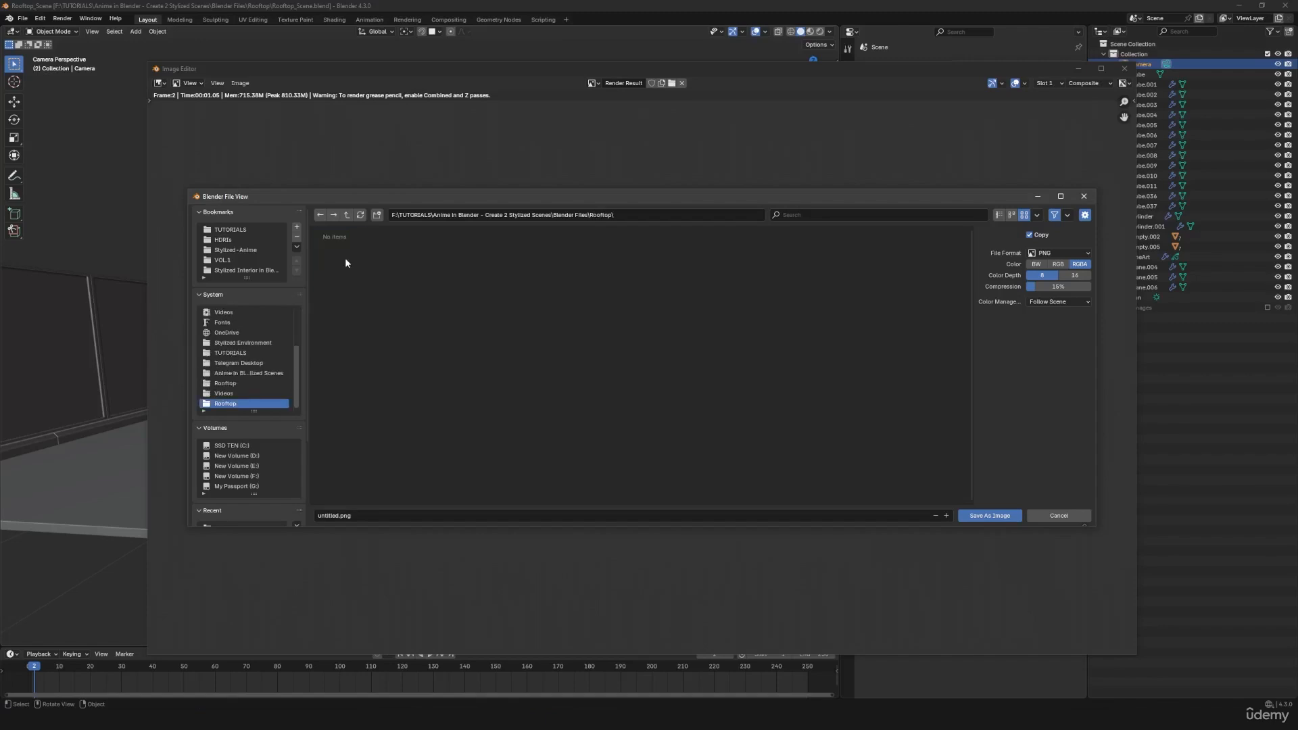
right_click(390, 297)
click(369, 384)
text(Renders)
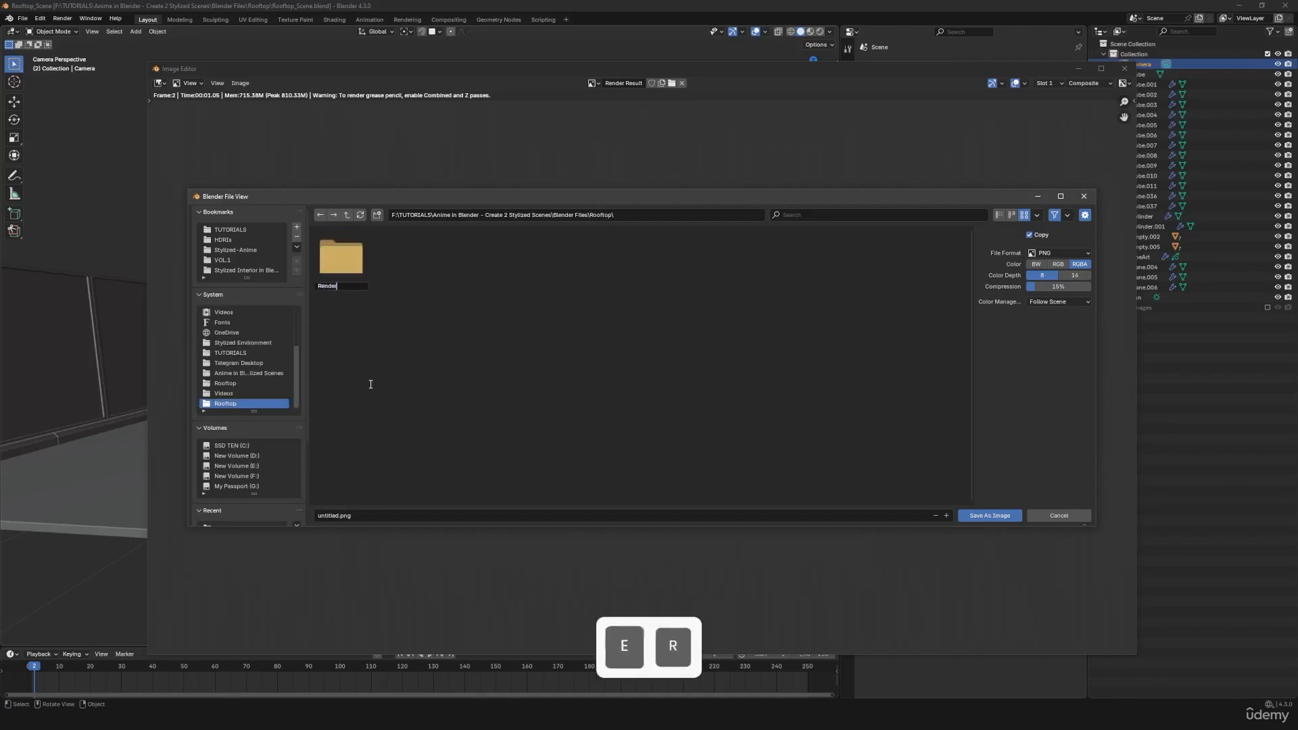
key(Return)
double_click(362, 274)
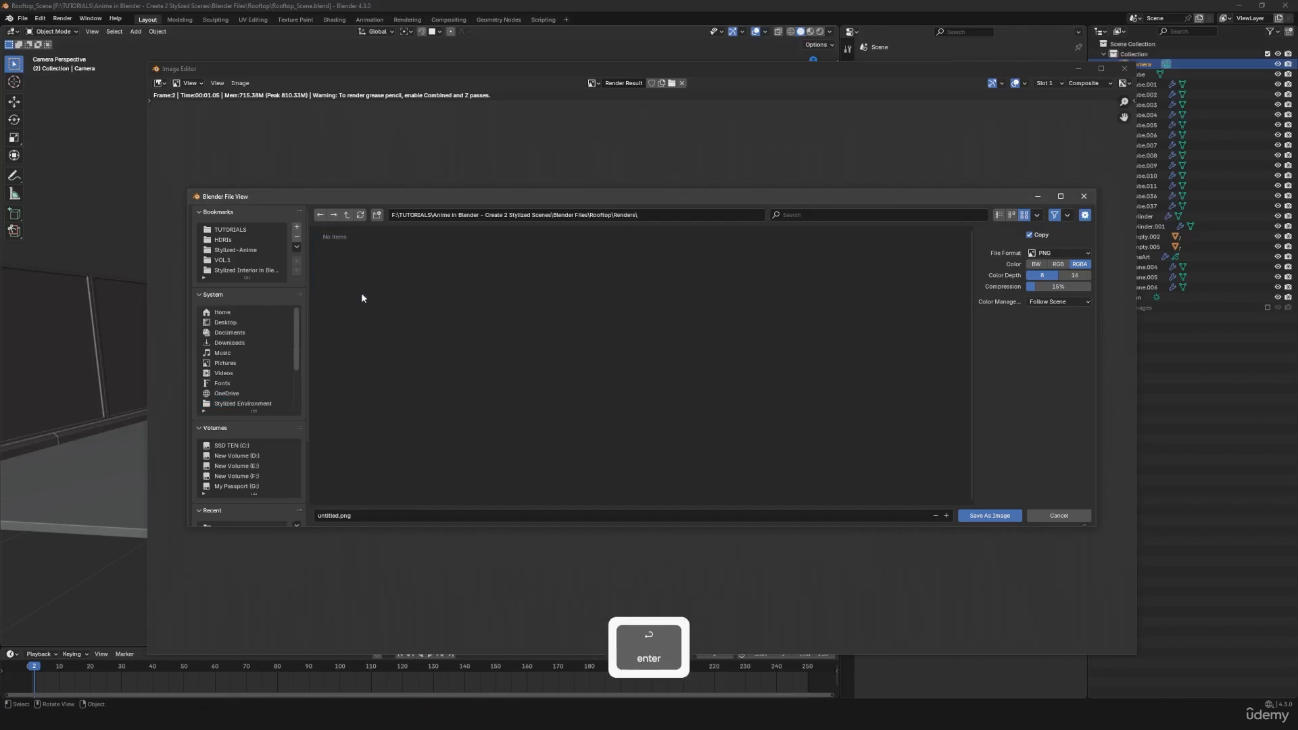
- Save the render in the Renders folder as 1.jpg, in JPEG format at 100% quality
click(354, 515)
text(1)
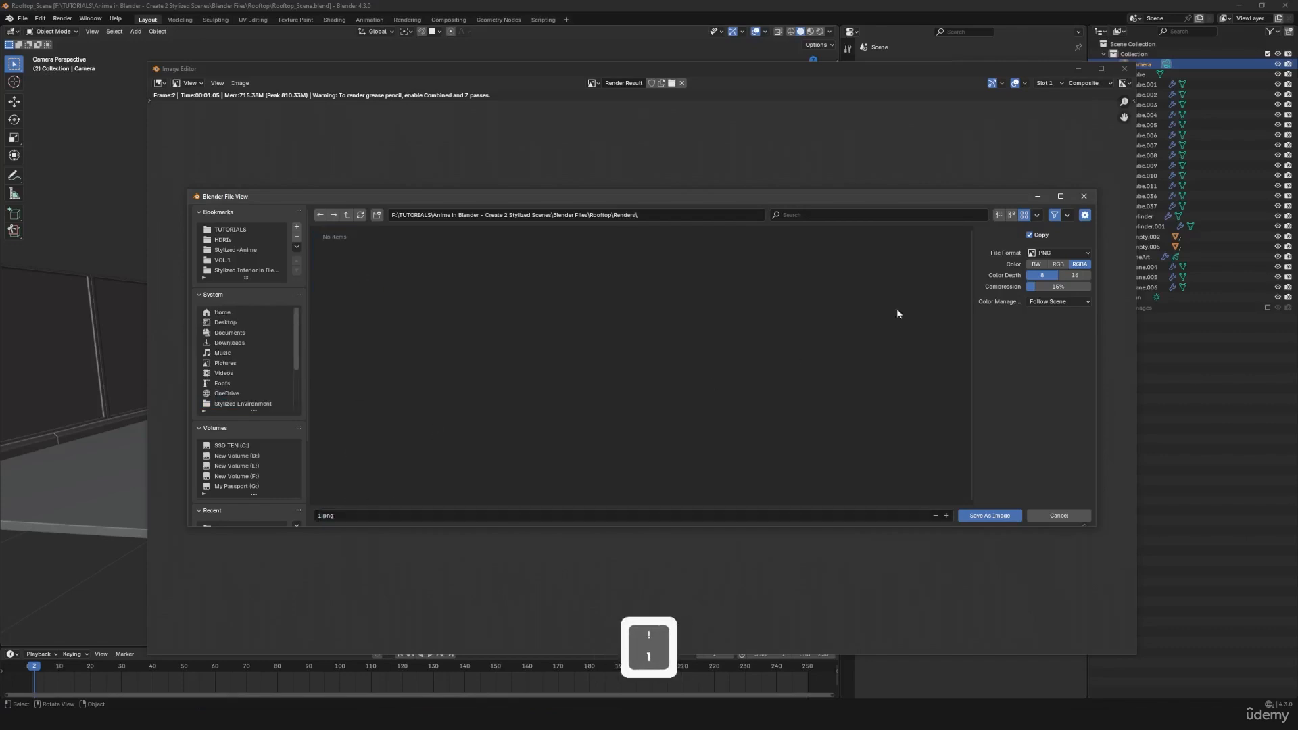
click(1050, 254)
click(973, 315)
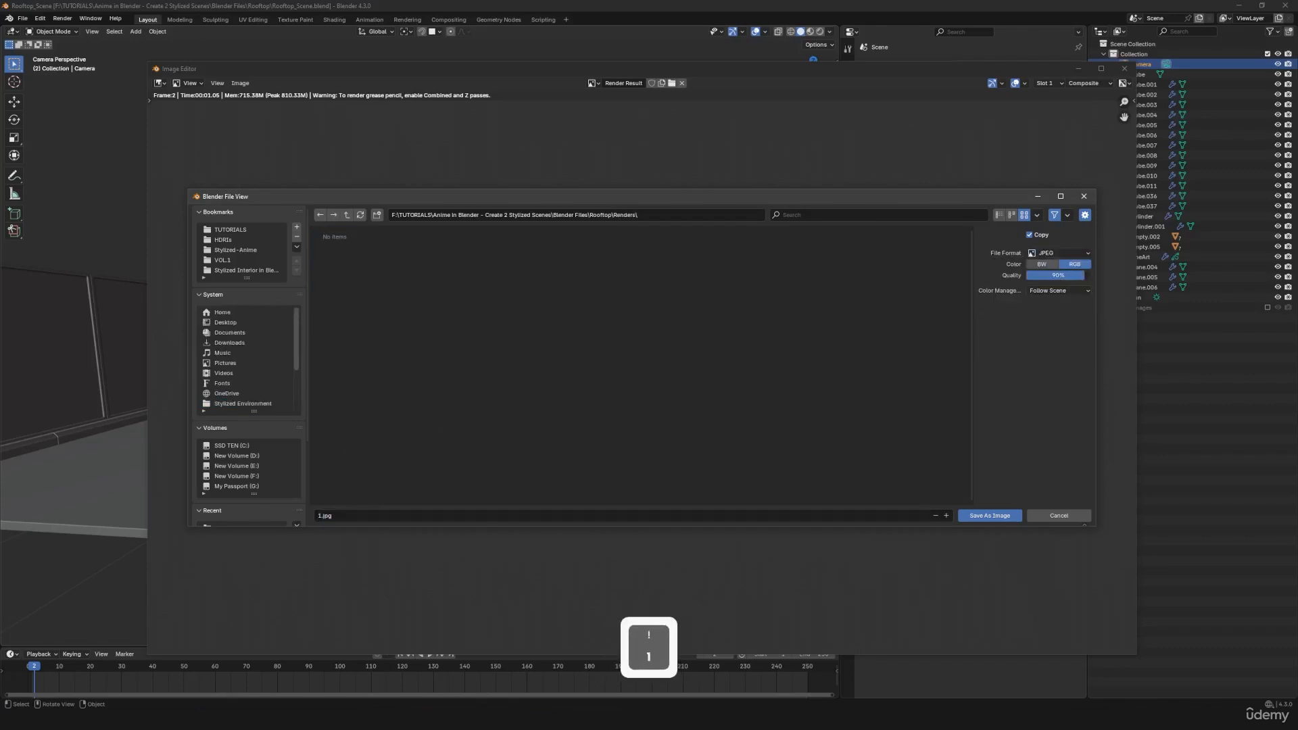
drag(1061, 275, 1091, 275)
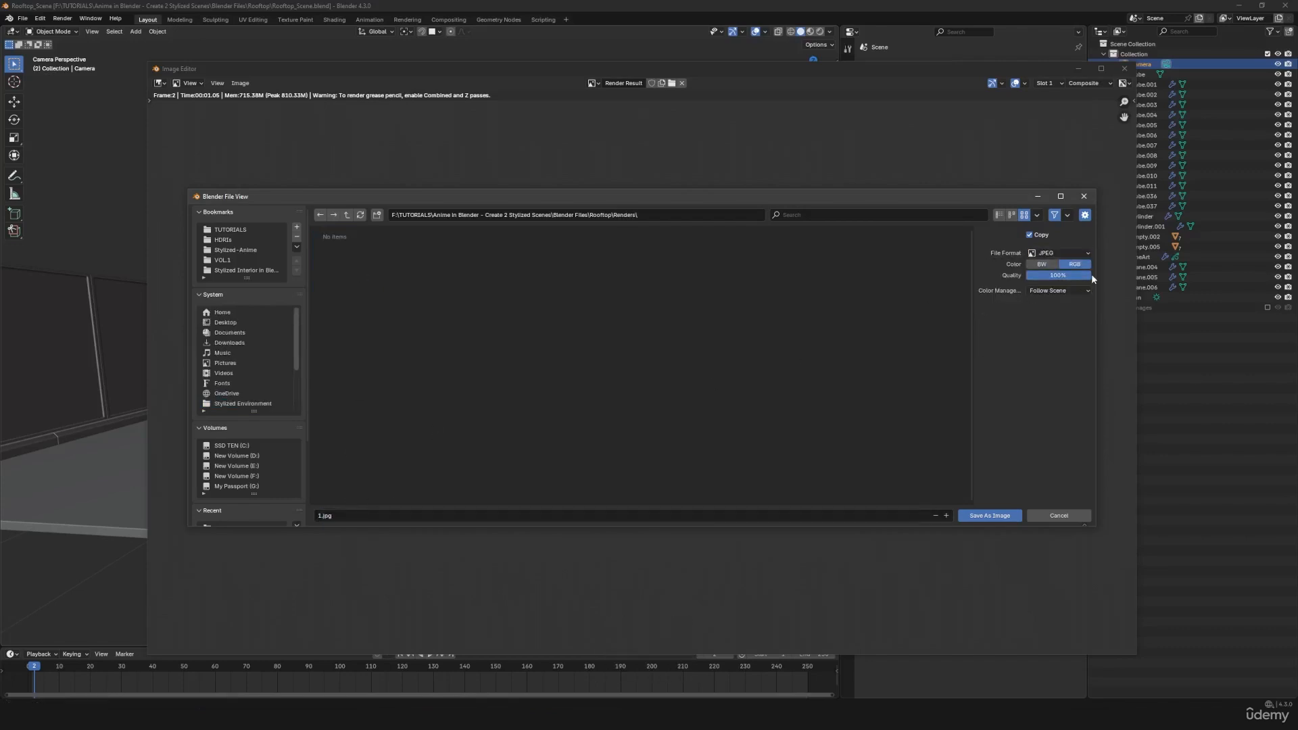
click(991, 515)
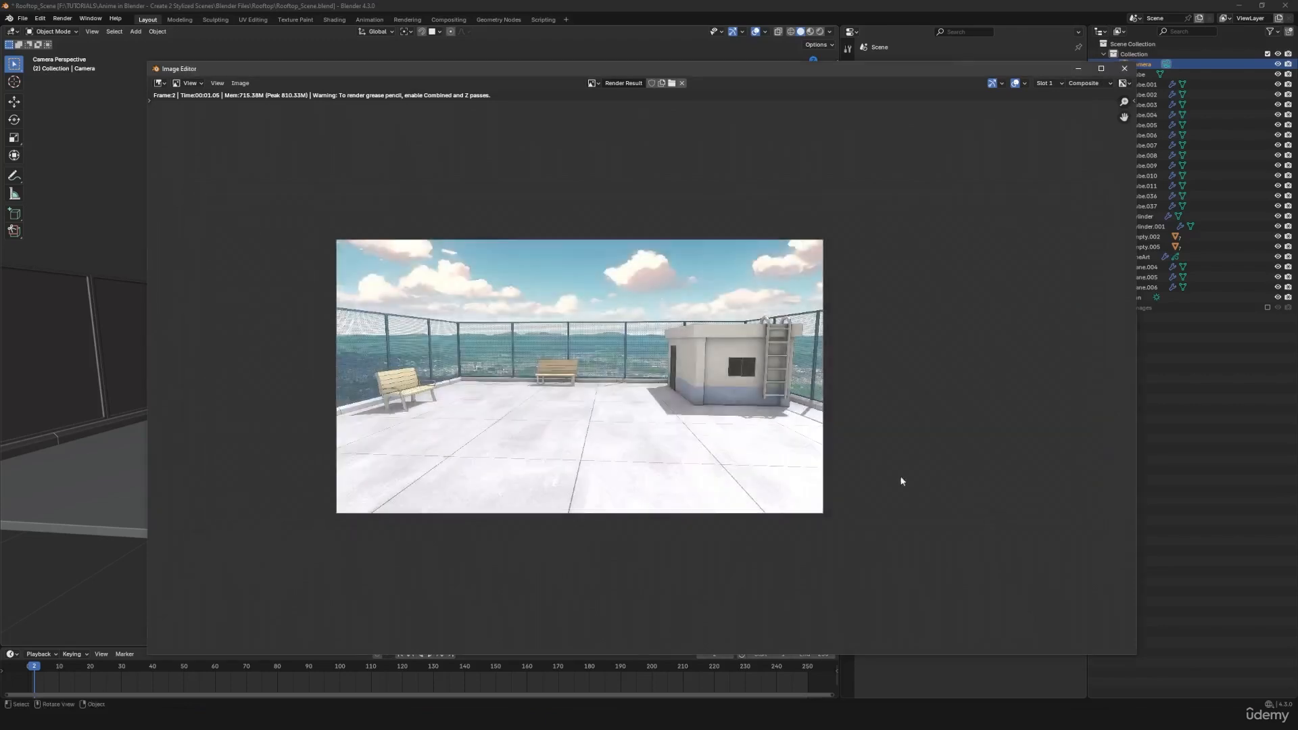
- Review the rooftop render at closer range and close the render window
scroll(565, 448, up, 3)
middle_drag(564, 447, 644, 448)
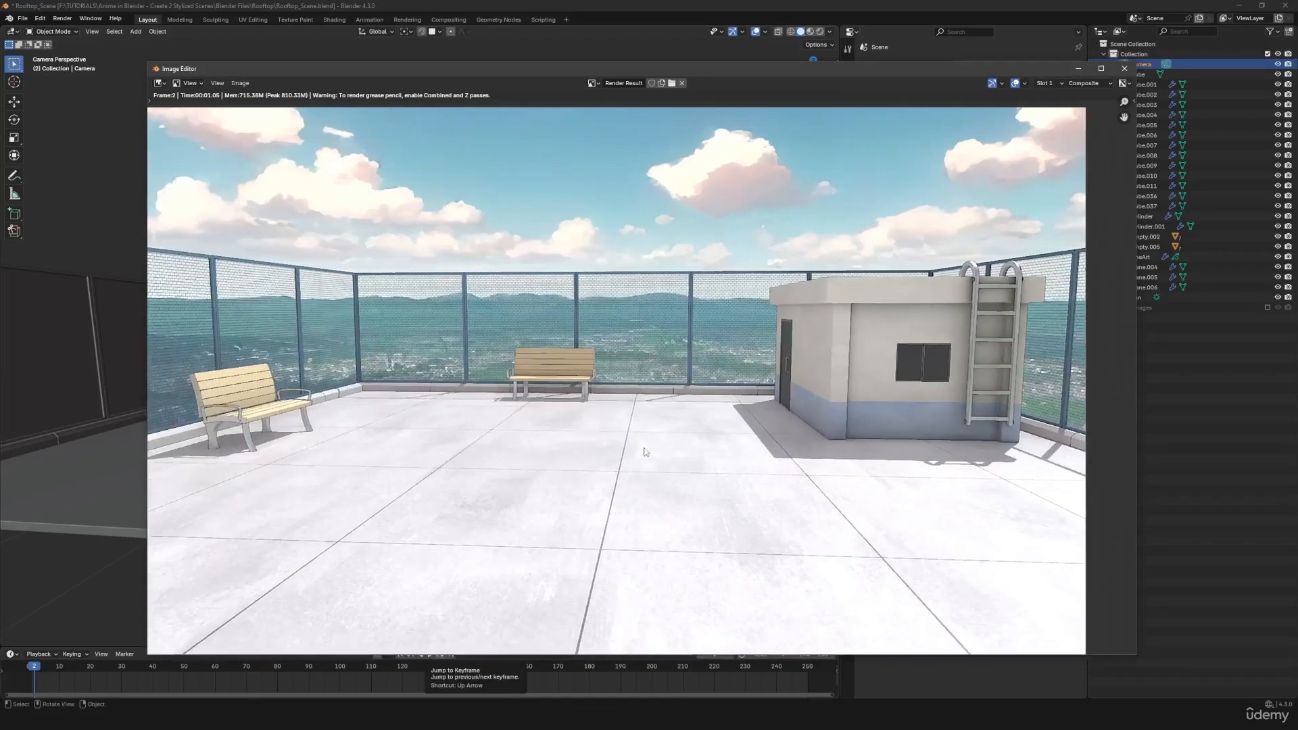
scroll(644, 448, down, 1)
middle_drag(435, 399, 456, 410)
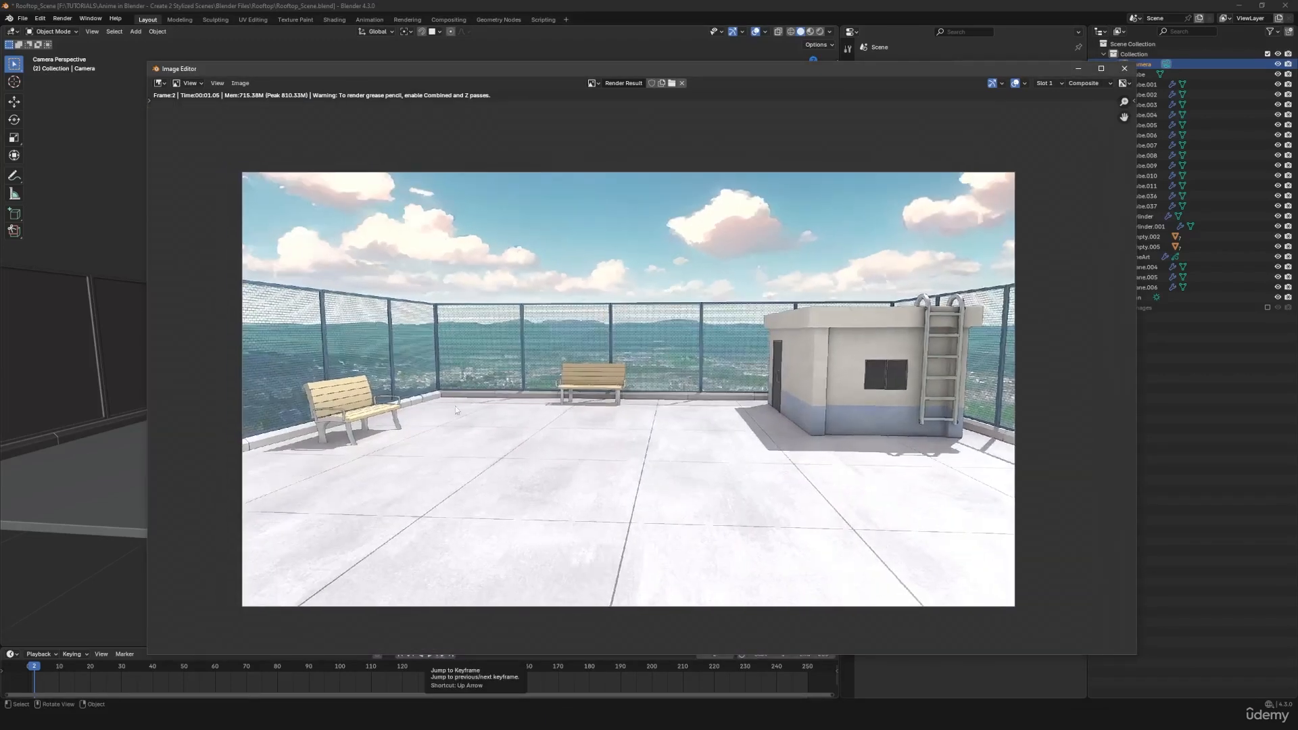
click(1125, 69)
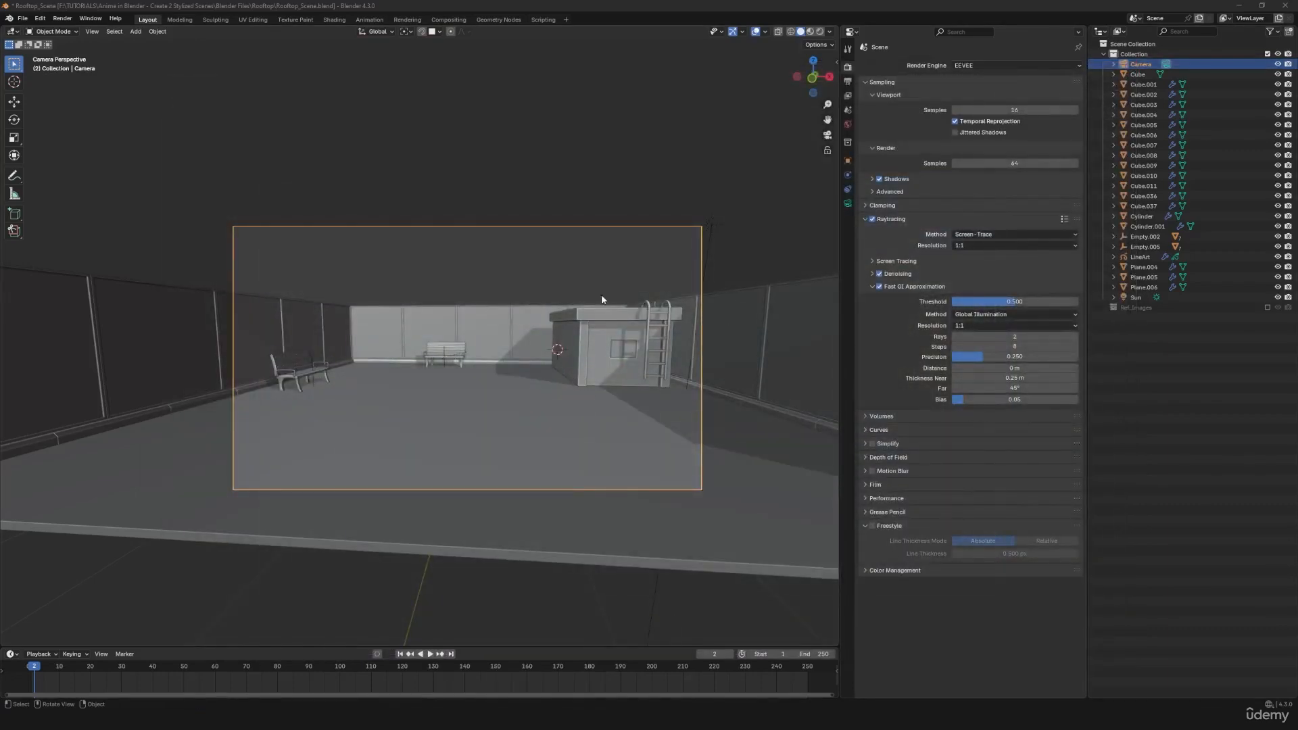
- Examine the rooftop model around the benches and building from outside the camera, and return to the camera view
key(KP_0)
middle_drag(534, 362, 614, 382)
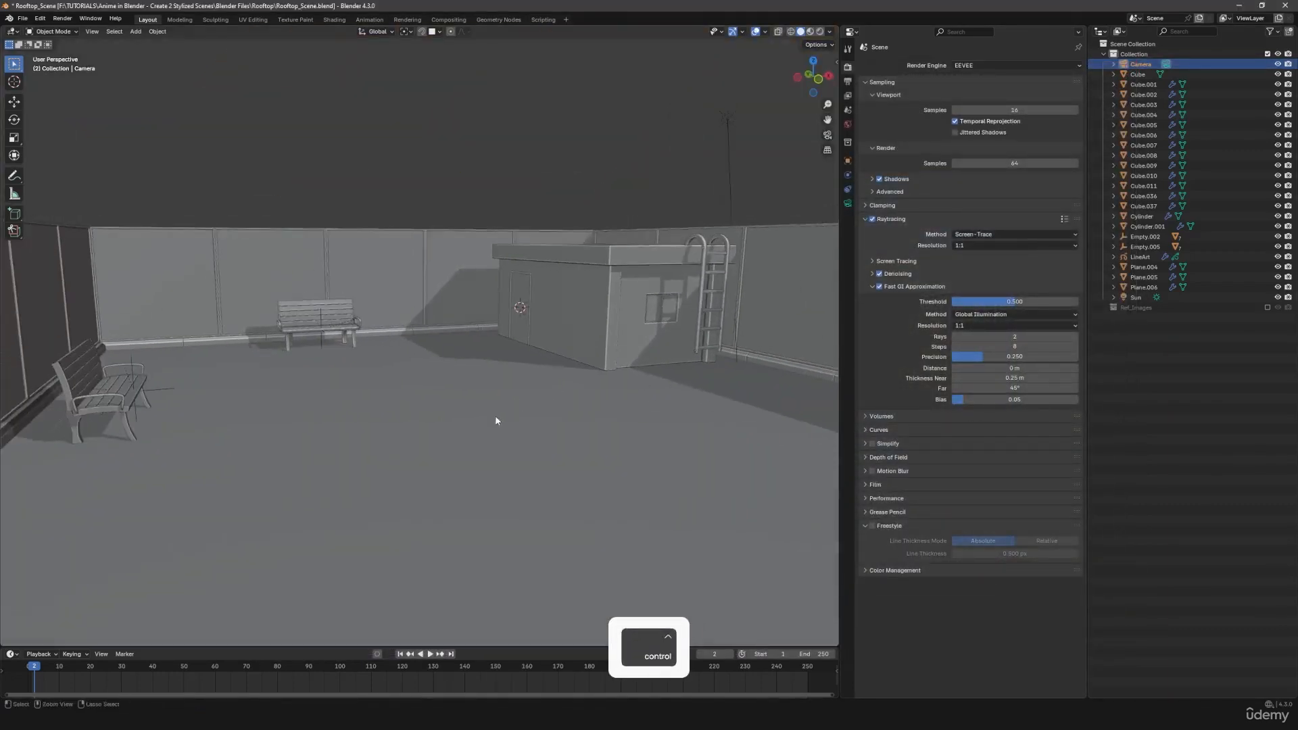
shift+middle_drag(498, 410, 491, 315)
middle_drag(696, 317, 412, 342)
scroll(415, 342, down, 2)
scroll(504, 374, down, 3)
scroll(503, 377, down, 5)
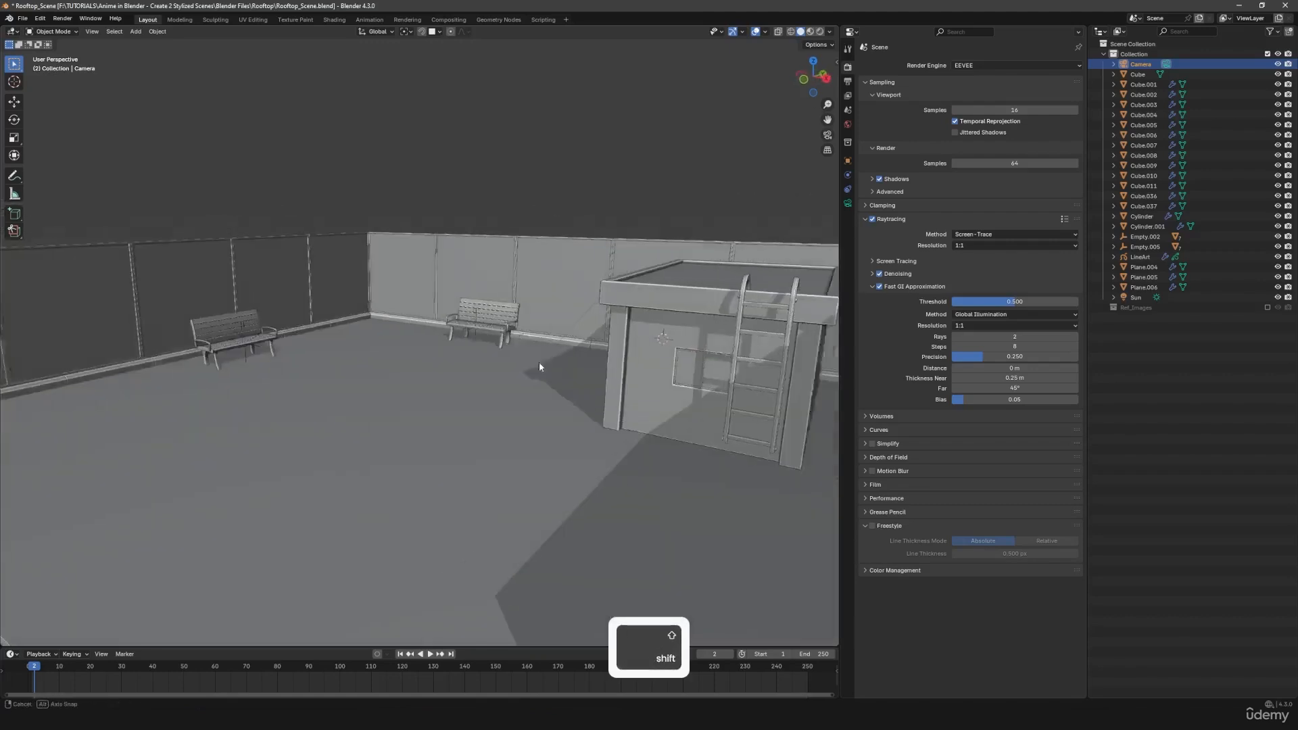
middle_drag(477, 365, 488, 364)
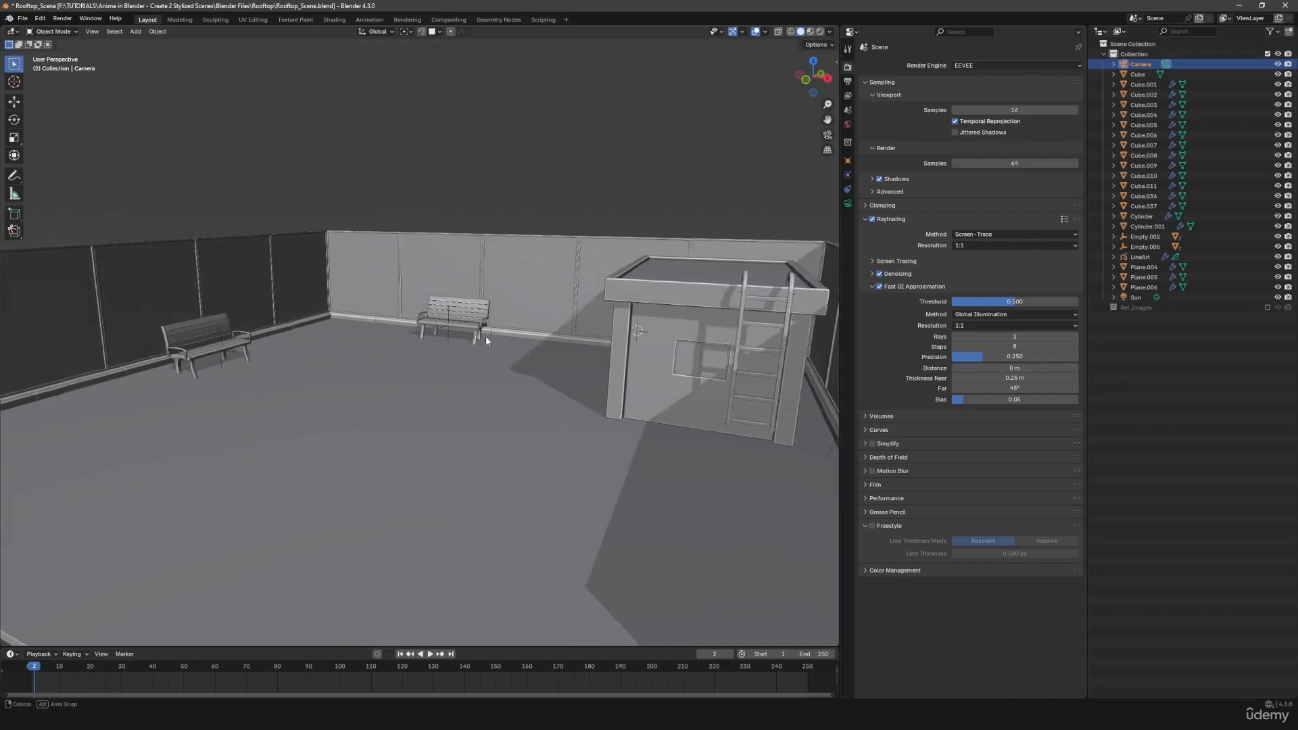
key(KP_0)
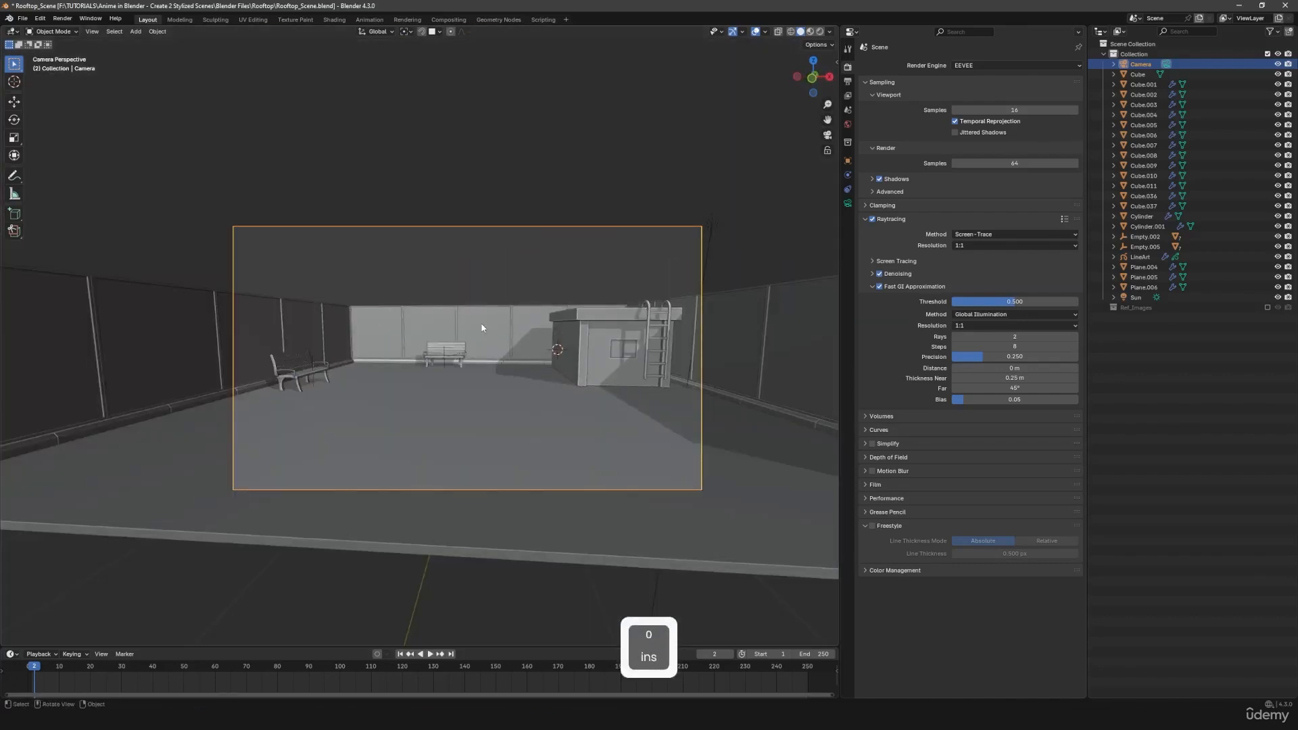
- Reopen the last render result and look over the whole rooftop image
key(F11)
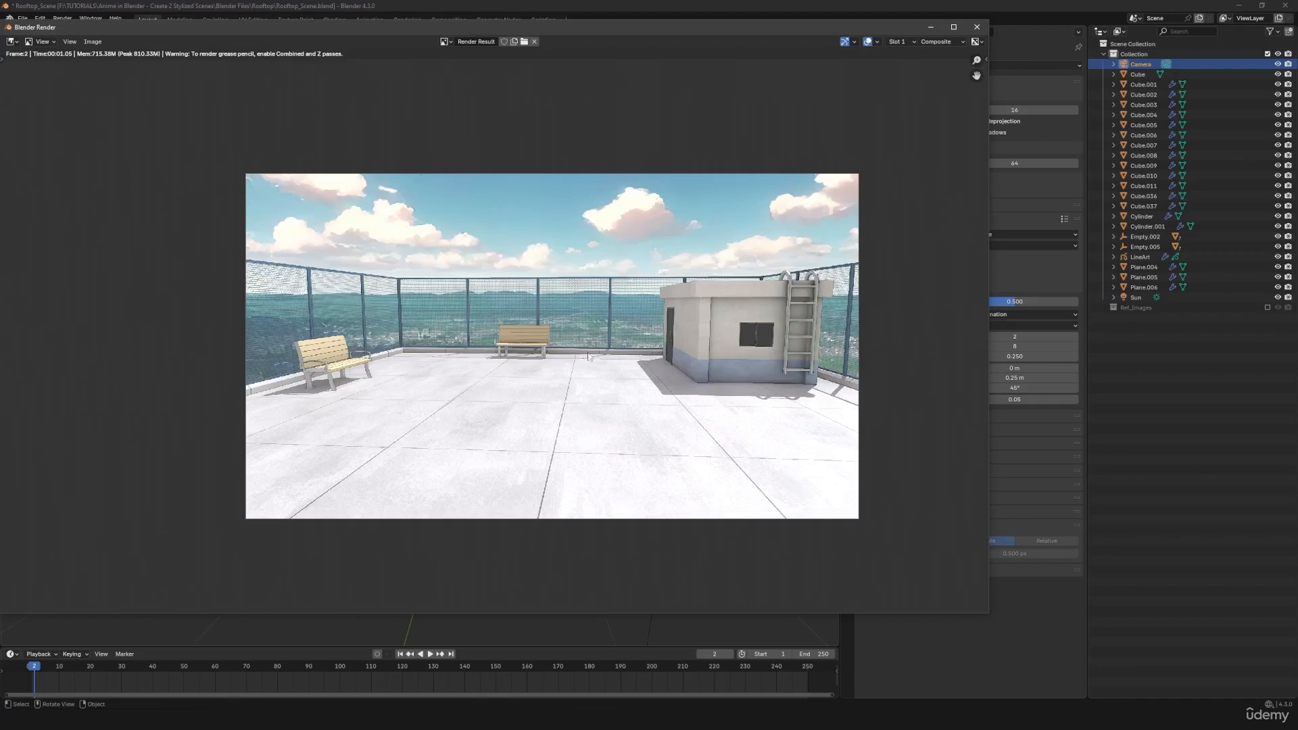
middle_drag(609, 431, 550, 435)
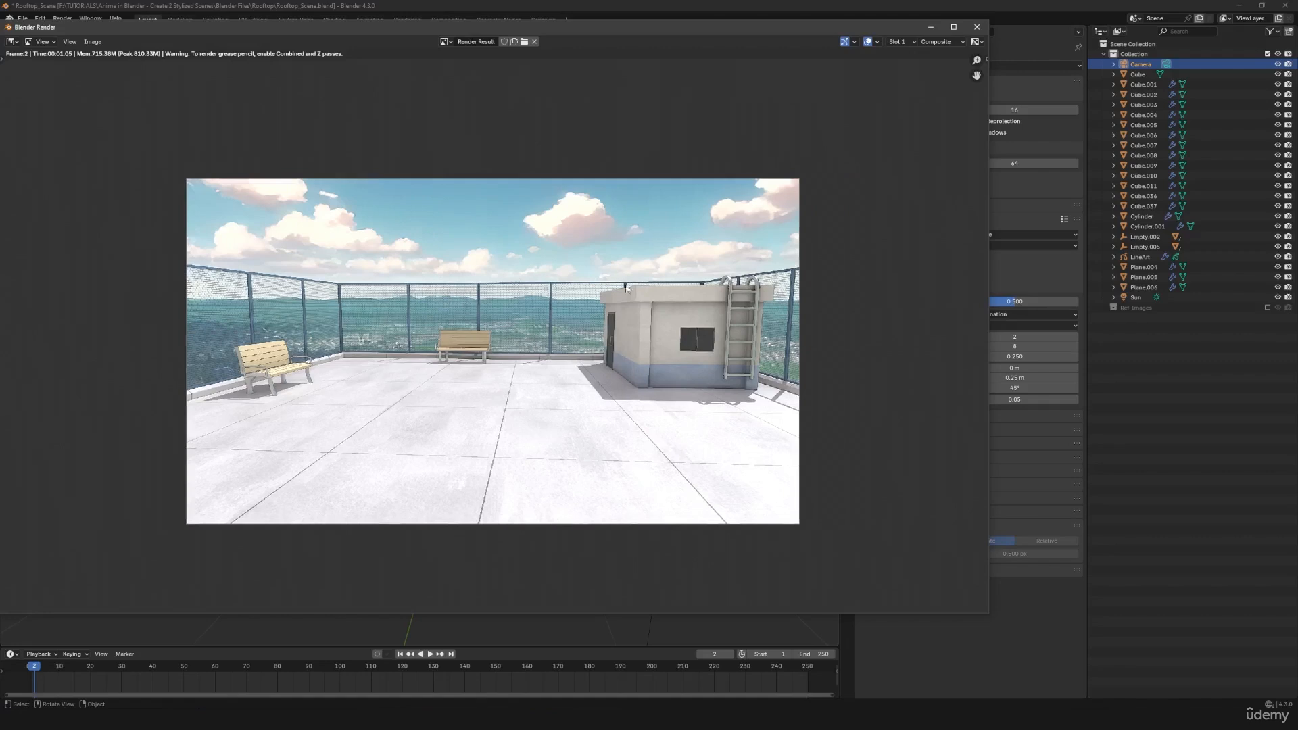